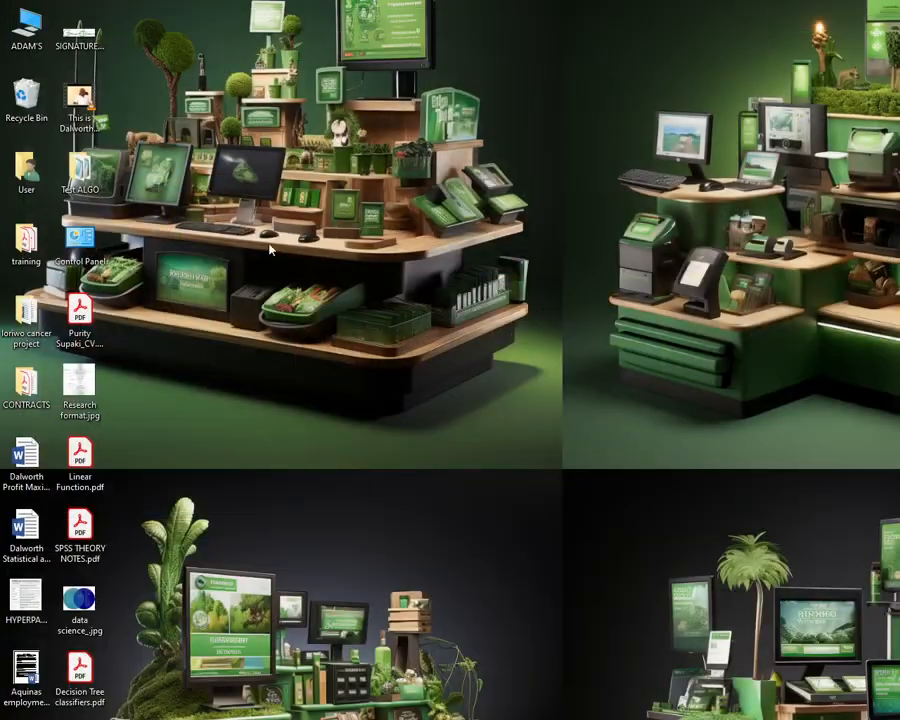
Open the SPSS folder inside UoN TRAINING in the desktop's training folder
{"action": "double_click", "coordinate": [27, 258]}
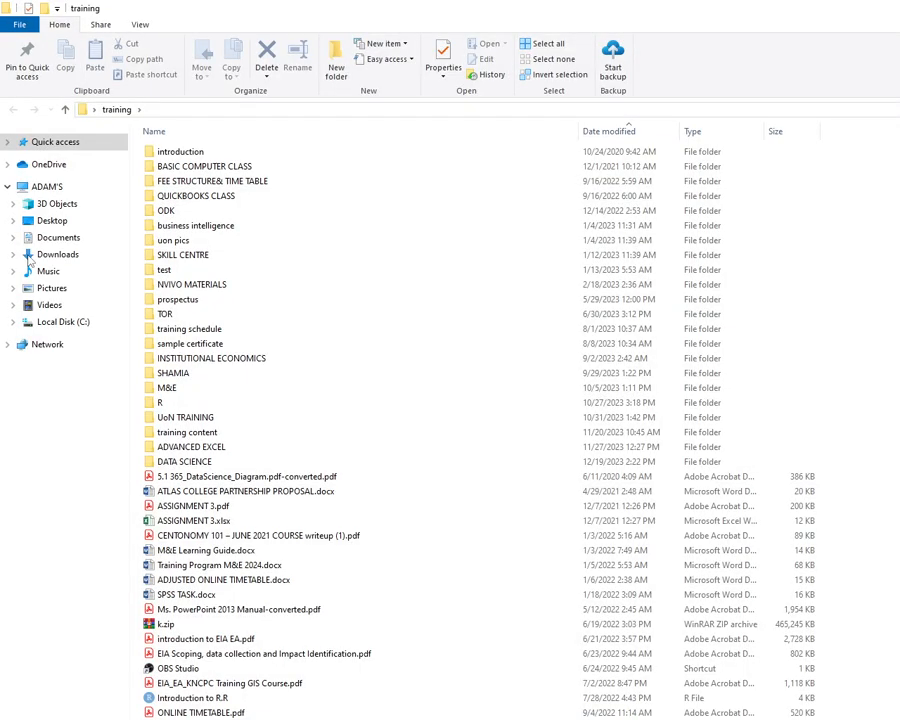
{"action": "double_click", "coordinate": [163, 418]}
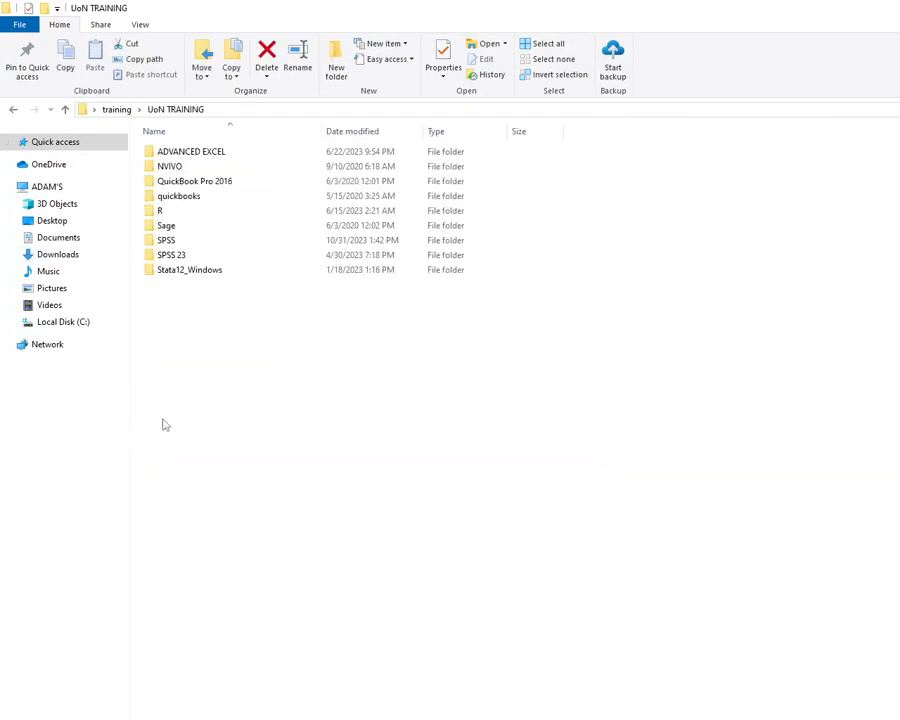
{"action": "left_click", "coordinate": [172, 244]}
{"action": "double_click", "coordinate": [172, 244]}
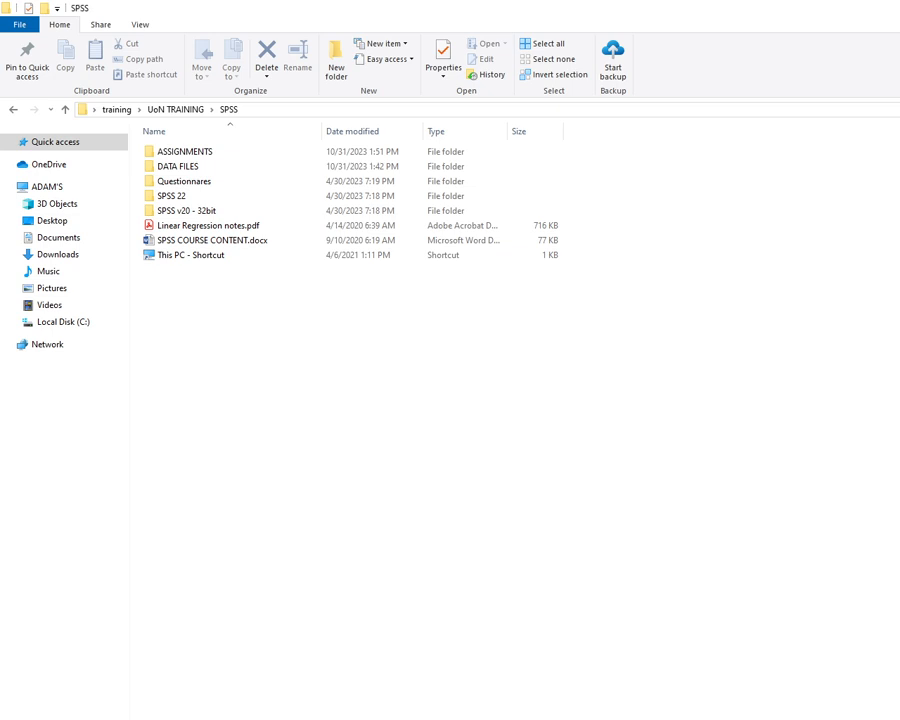
{"action": "key", "text": "alt+Tab"}
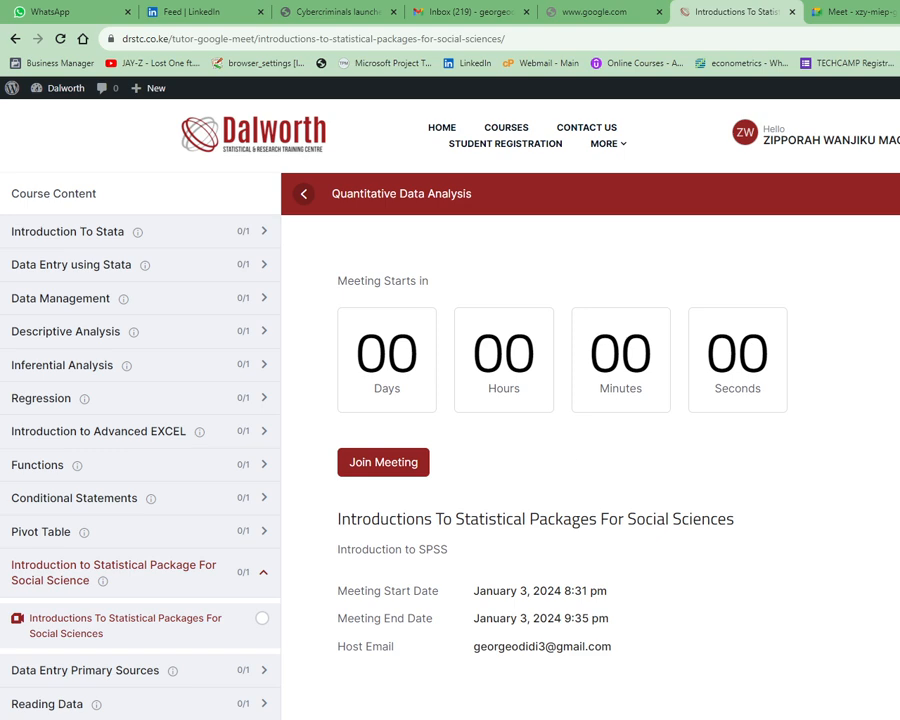
{"action": "key", "text": "F5"}
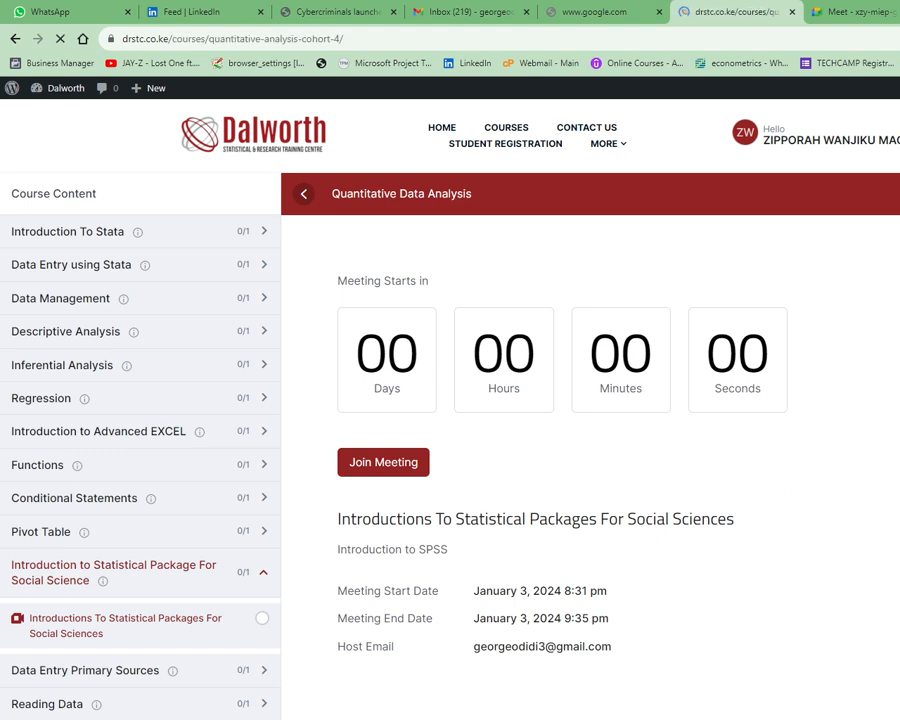
{"action": "key", "text": "alt+Tab"}
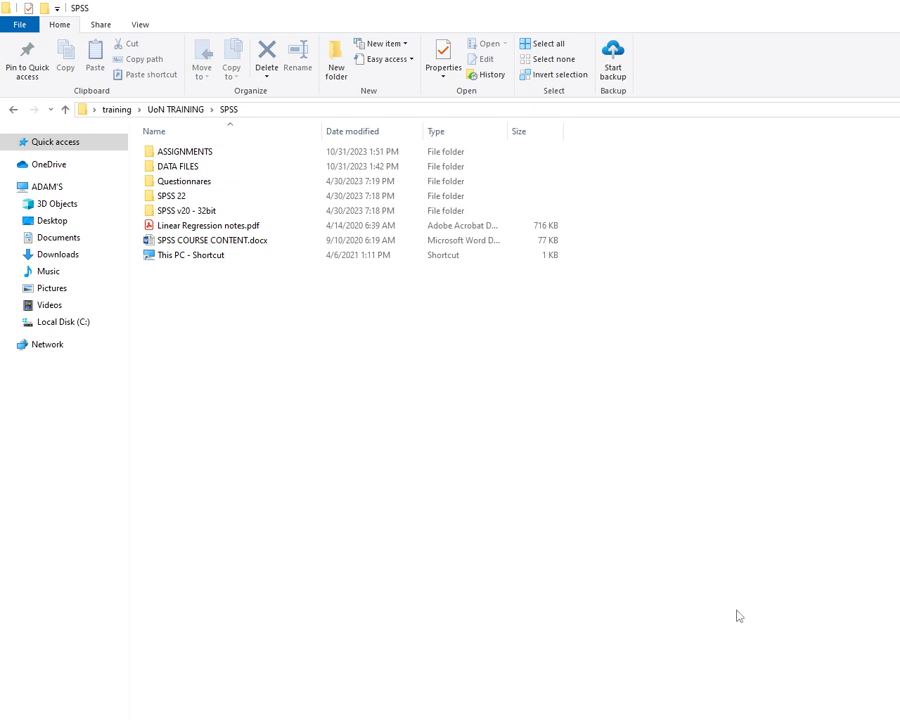
Open the questionnaire NSSF CSS tool - contributor.docx from the Questionnares folder
{"action": "left_click", "coordinate": [165, 182]}
{"action": "double_click", "coordinate": [165, 182]}
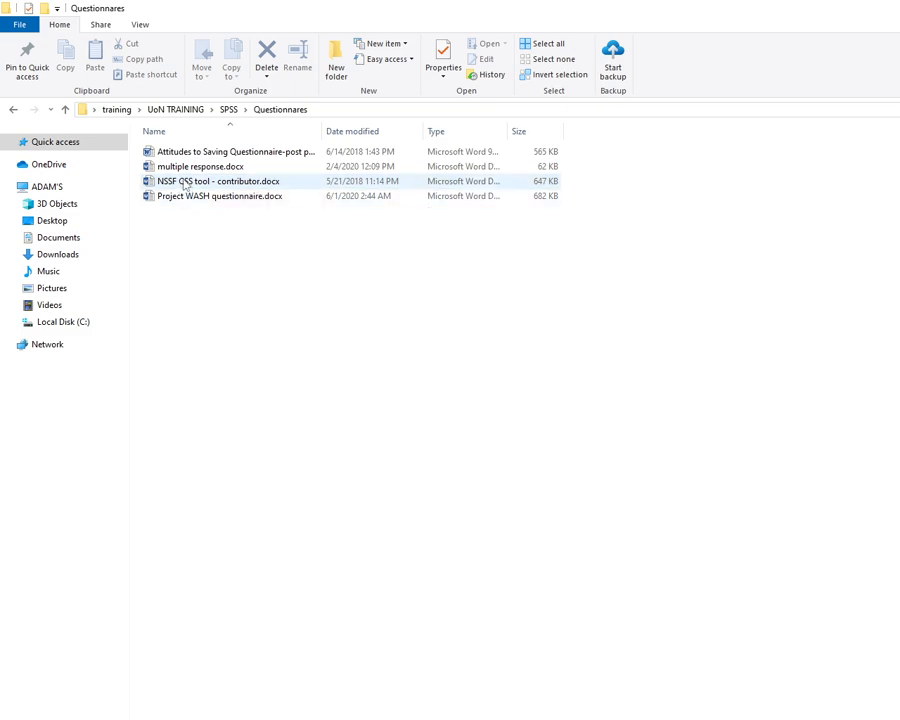
{"action": "double_click", "coordinate": [183, 187]}
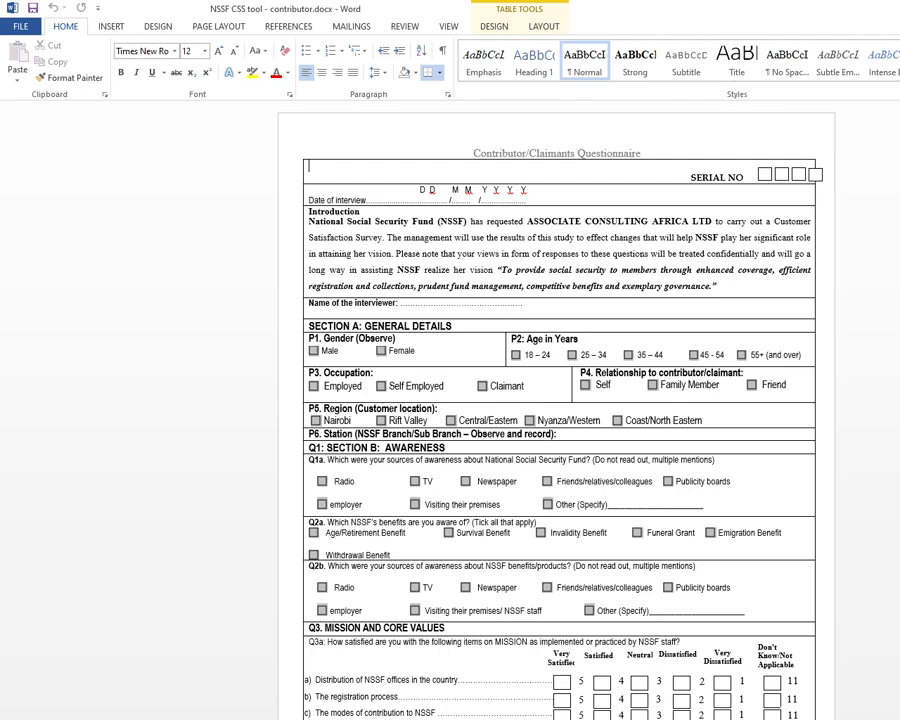
Enlarge the questionnaire and examine its introduction, general details and awareness questions
{"action": "scroll", "coordinate": [557, 410], "scroll_direction": "up", "scroll_amount": 10}
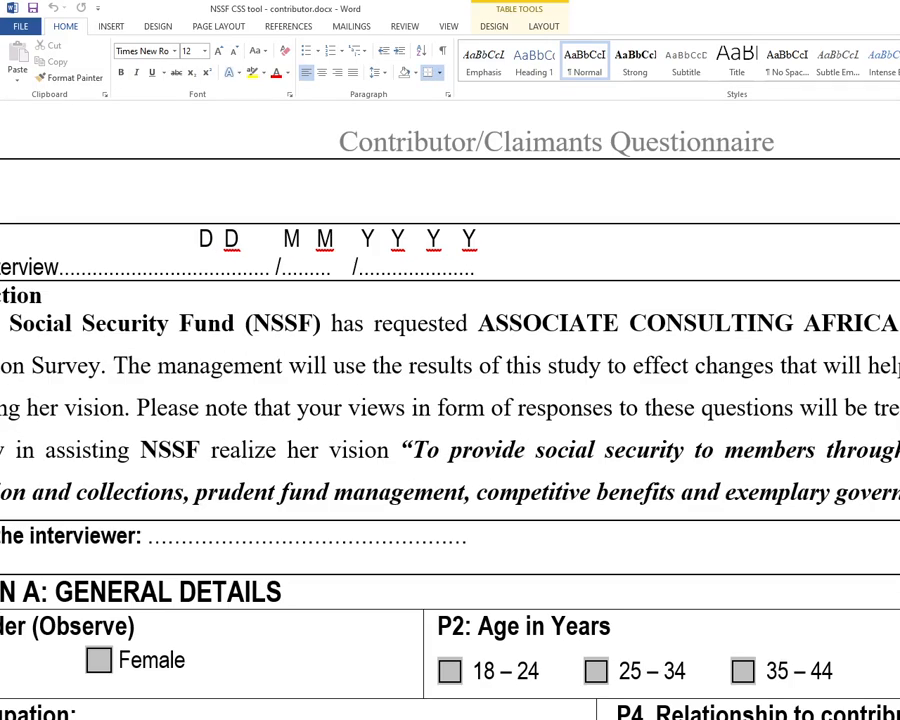
{"action": "scroll", "coordinate": [557, 410], "scroll_direction": "down", "scroll_amount": 6}
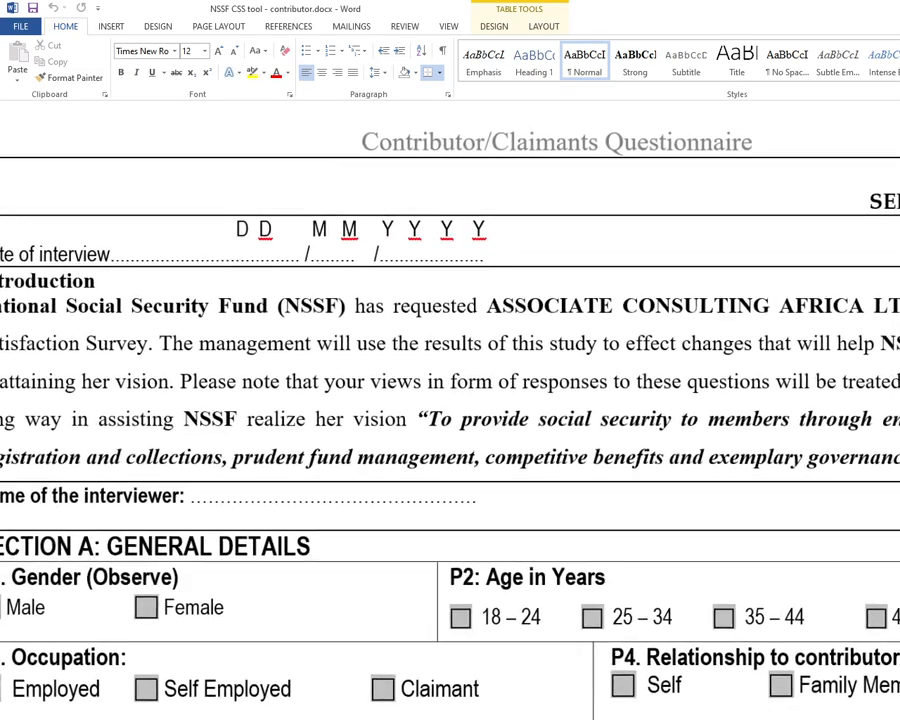
{"action": "scroll", "coordinate": [557, 410], "scroll_direction": "down", "scroll_amount": 3}
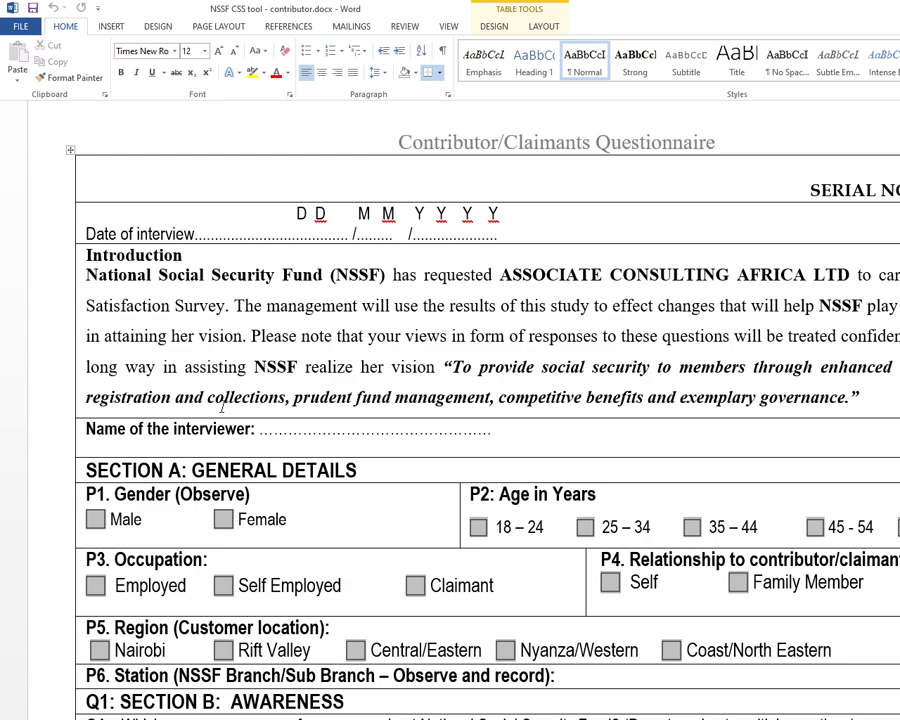
{"action": "scroll", "coordinate": [216, 405], "scroll_direction": "down", "scroll_amount": 1}
{"action": "scroll", "coordinate": [209, 397], "scroll_direction": "down", "scroll_amount": 1}
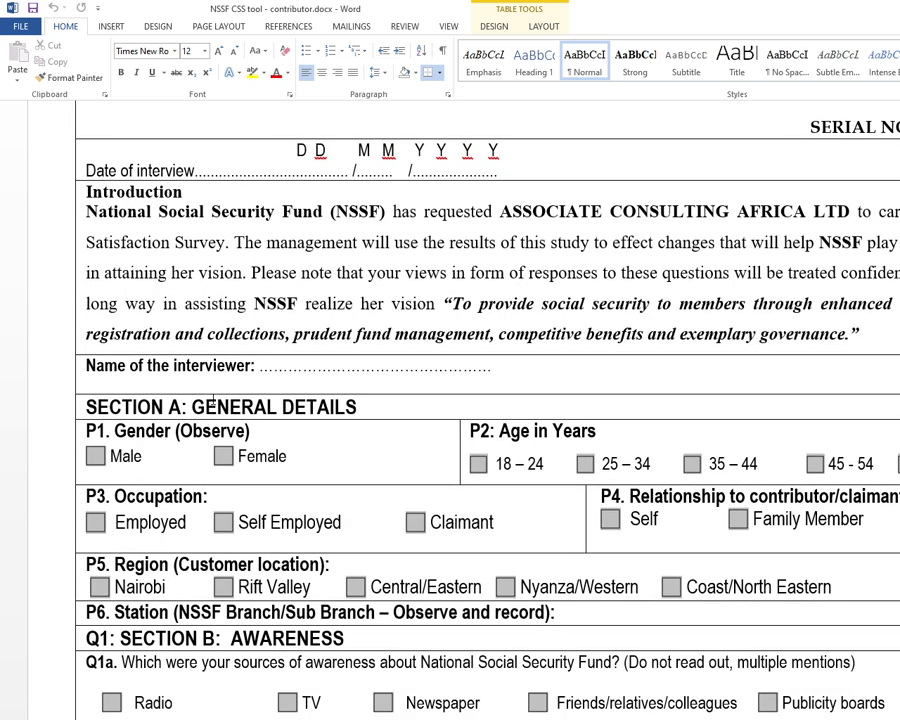
{"action": "scroll", "coordinate": [209, 397], "scroll_direction": "down", "scroll_amount": 2}
{"action": "scroll", "coordinate": [209, 397], "scroll_direction": "up", "scroll_amount": 2}
Search Windows for spss, view the launch options of IBM SPSS Statistics 20, and return to the SPSS window
{"action": "mouse_move", "coordinate": [483, 719]}
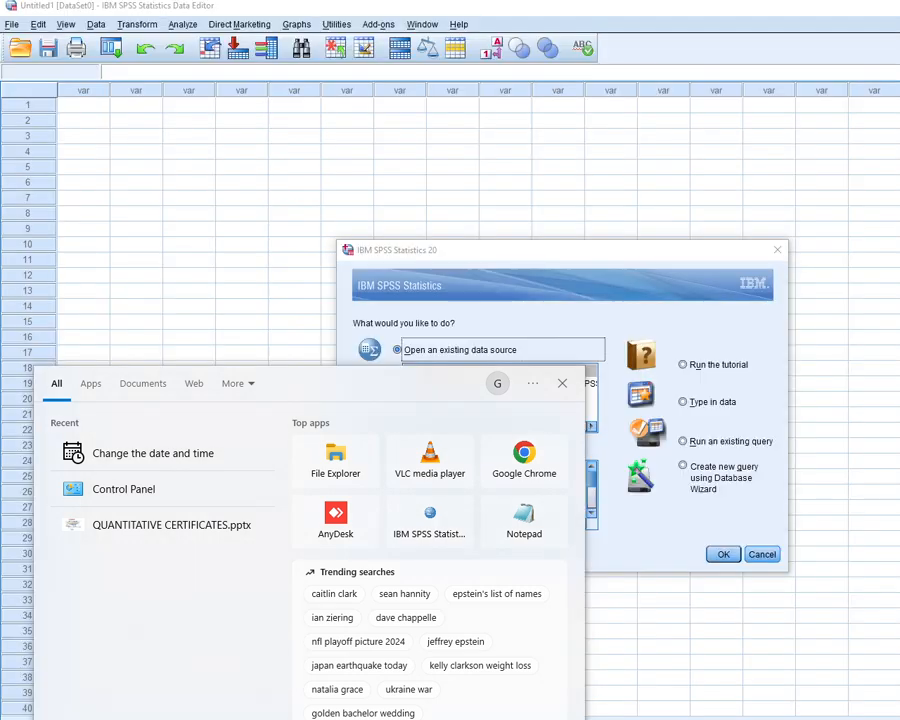
{"action": "type", "text": "spss"}
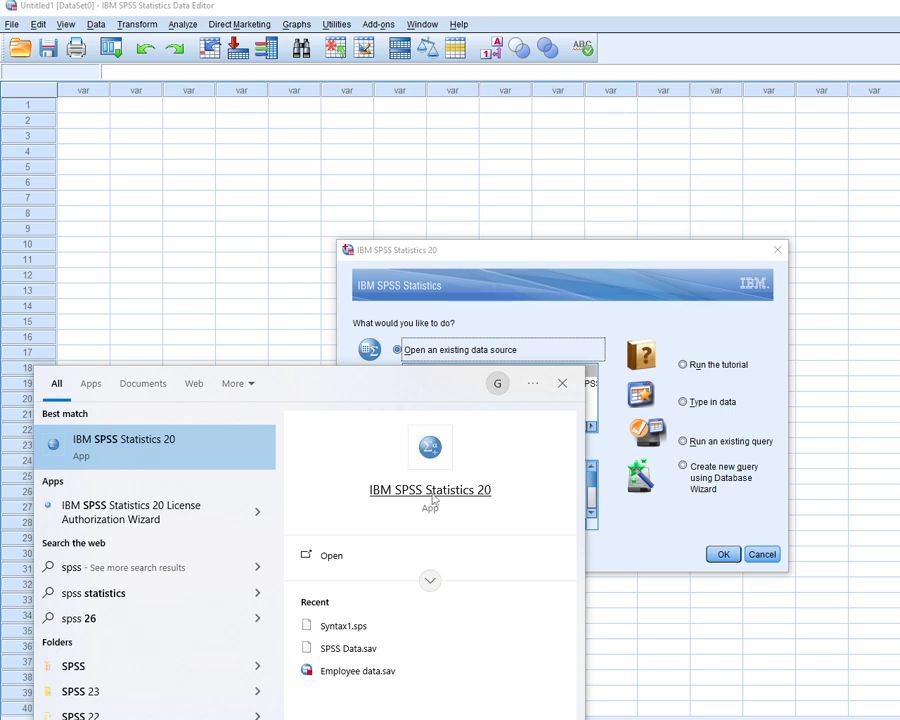
{"action": "right_click", "coordinate": [440, 490]}
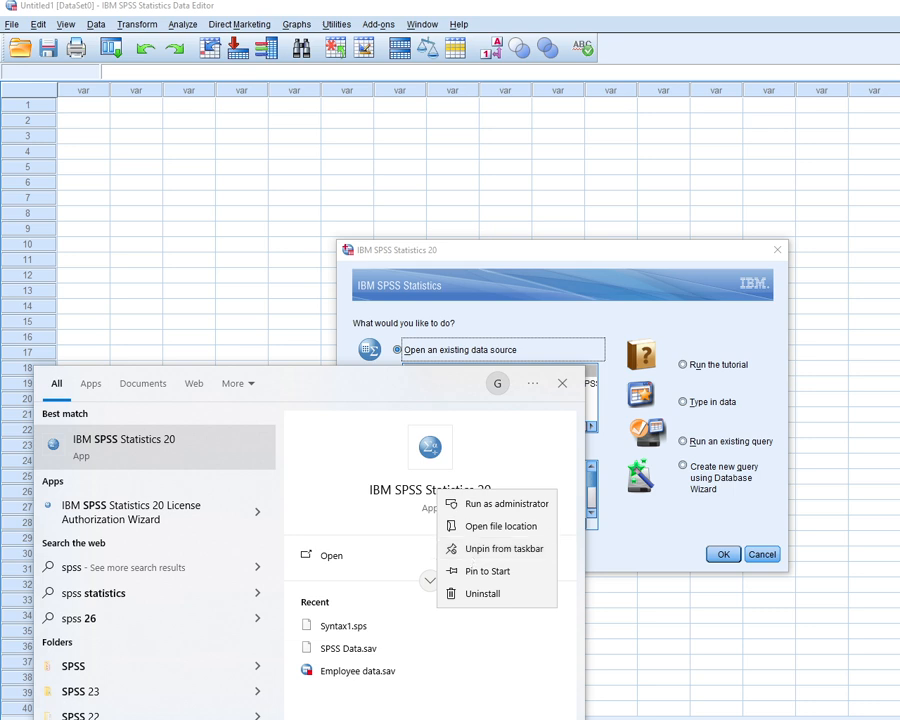
{"action": "mouse_move", "coordinate": [608, 719]}
{"action": "left_click", "coordinate": [566, 716]}
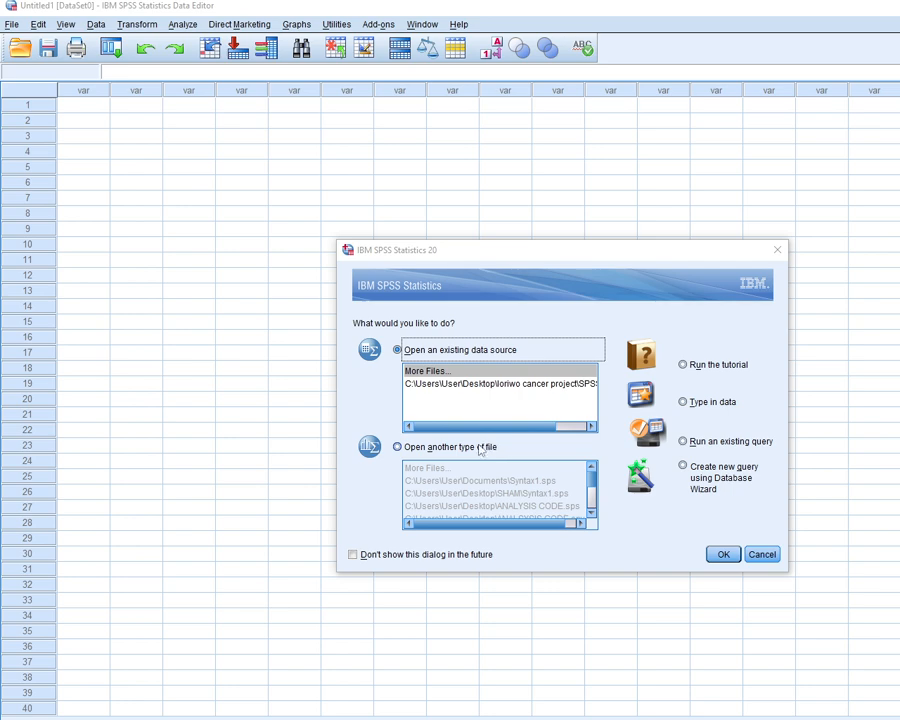
Compare the options for opening an existing data source or another file type, and dismiss the startup dialog
{"action": "left_click", "coordinate": [397, 447]}
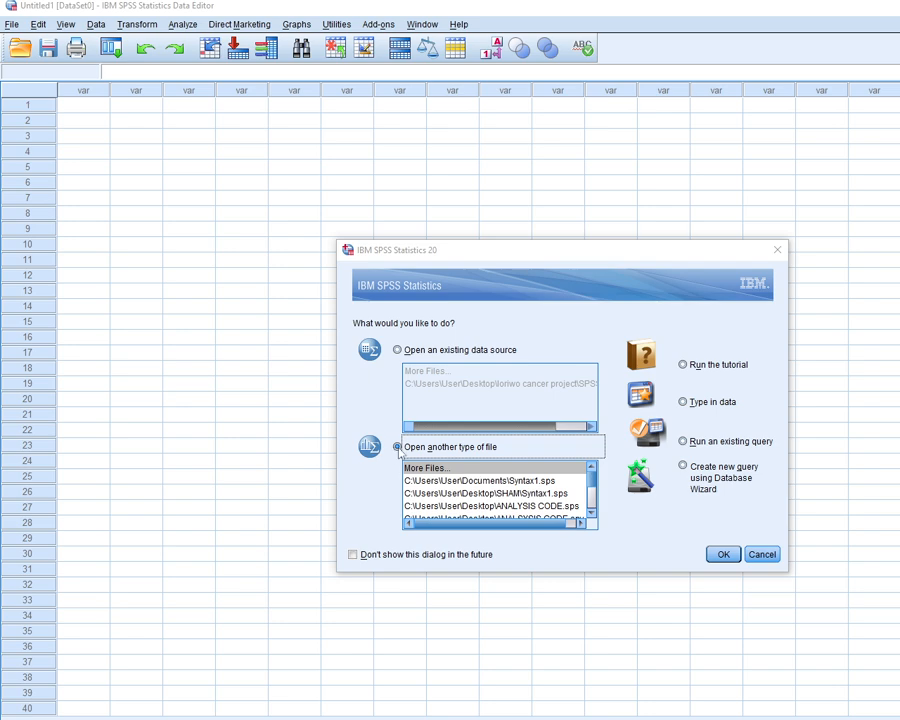
{"action": "left_click", "coordinate": [397, 350]}
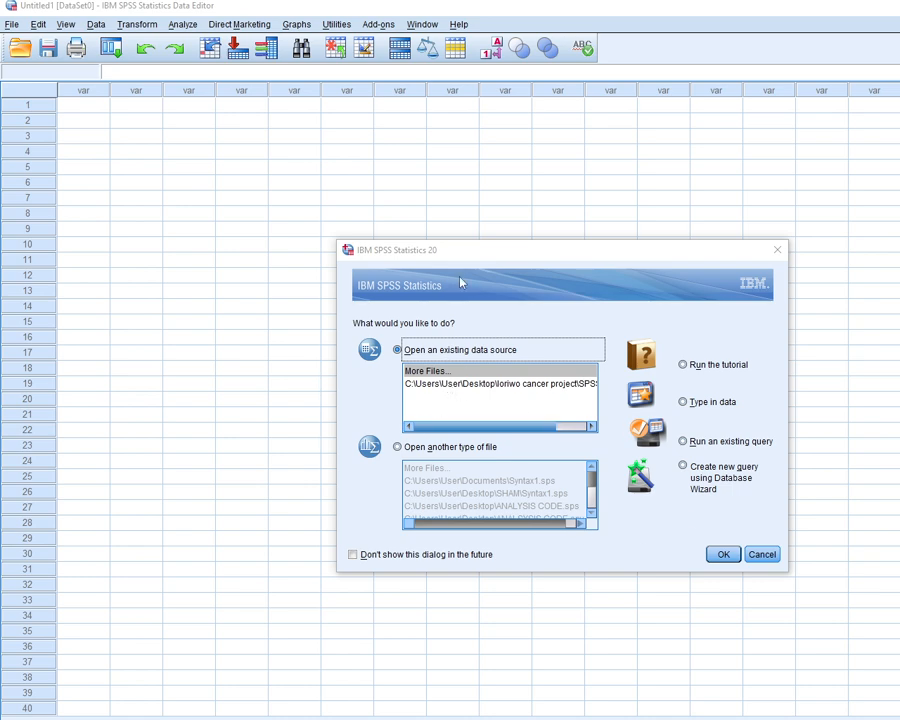
{"action": "left_click", "coordinate": [777, 250]}
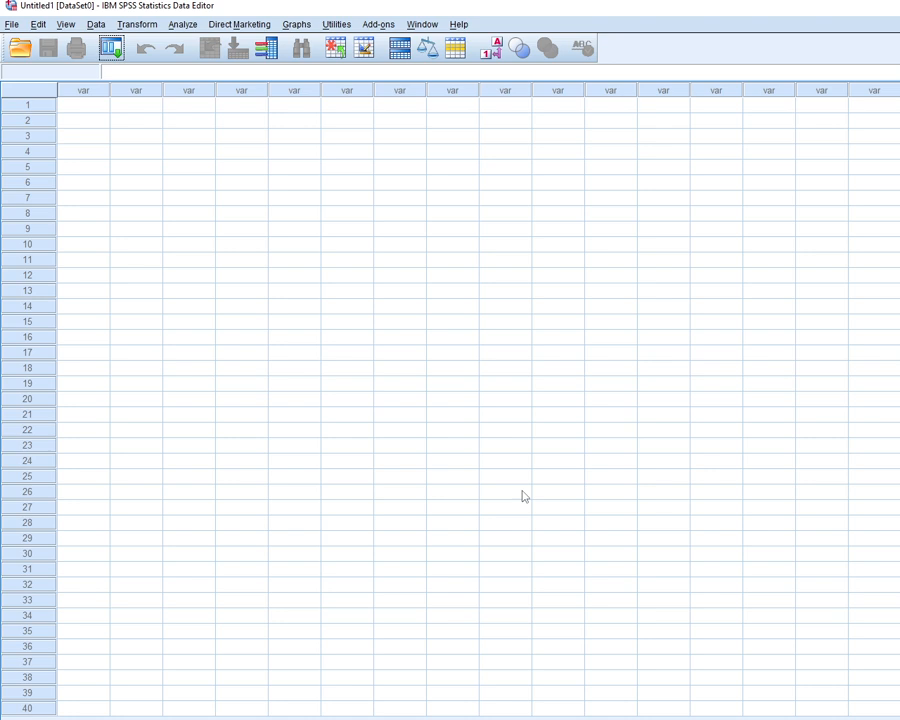
Toggle the empty dataset between Data View and Variable View, finishing in Variable View
{"action": "key", "text": "alt+Tab"}
{"action": "key", "text": "ctrl+t"}
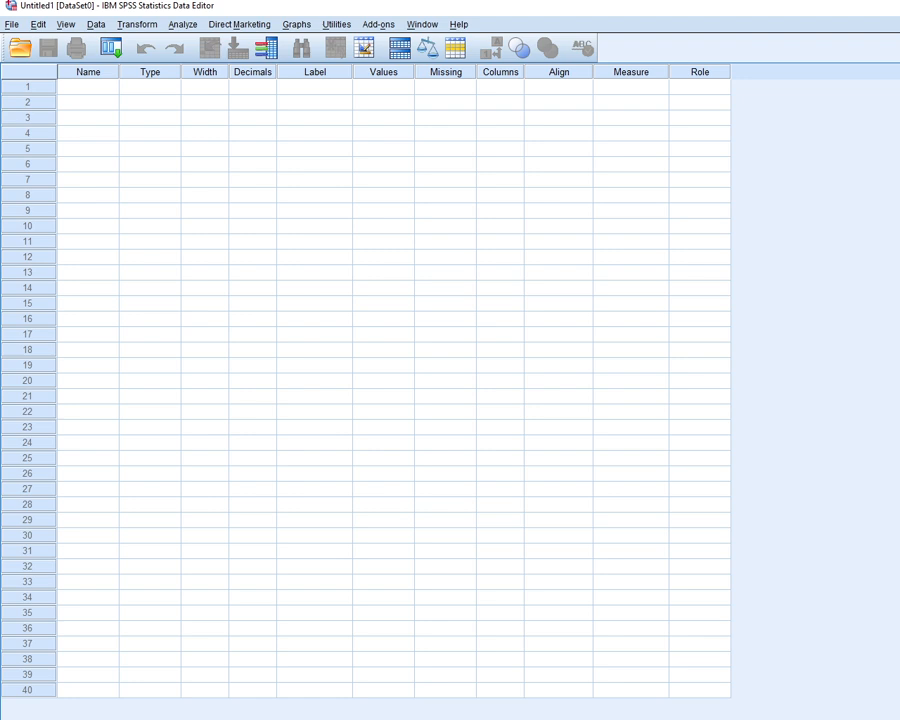
{"action": "key", "text": "ctrl+t"}
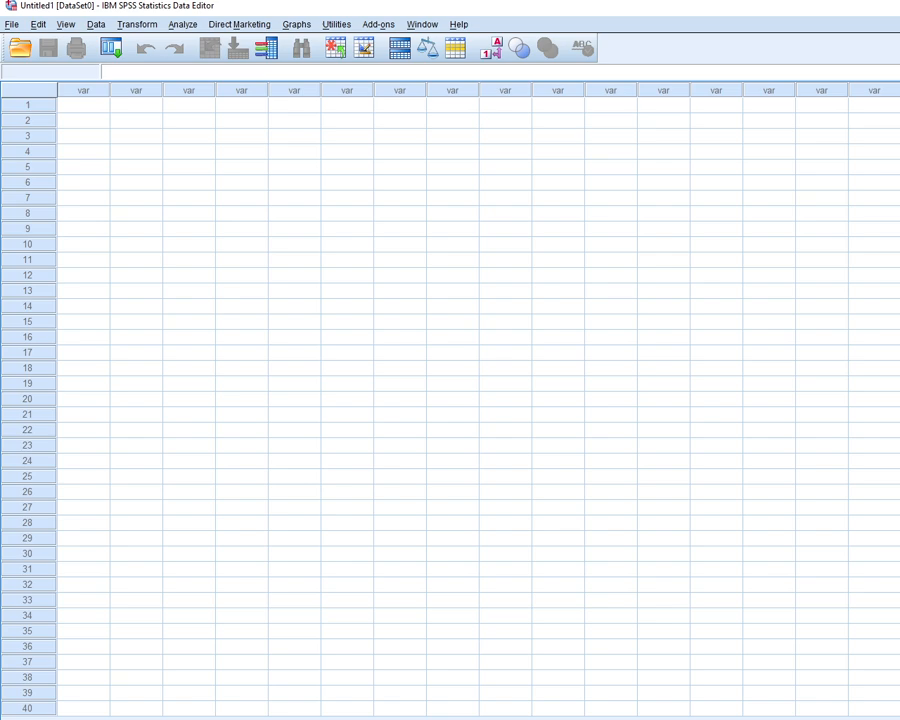
{"action": "key", "text": "ctrl+t"}
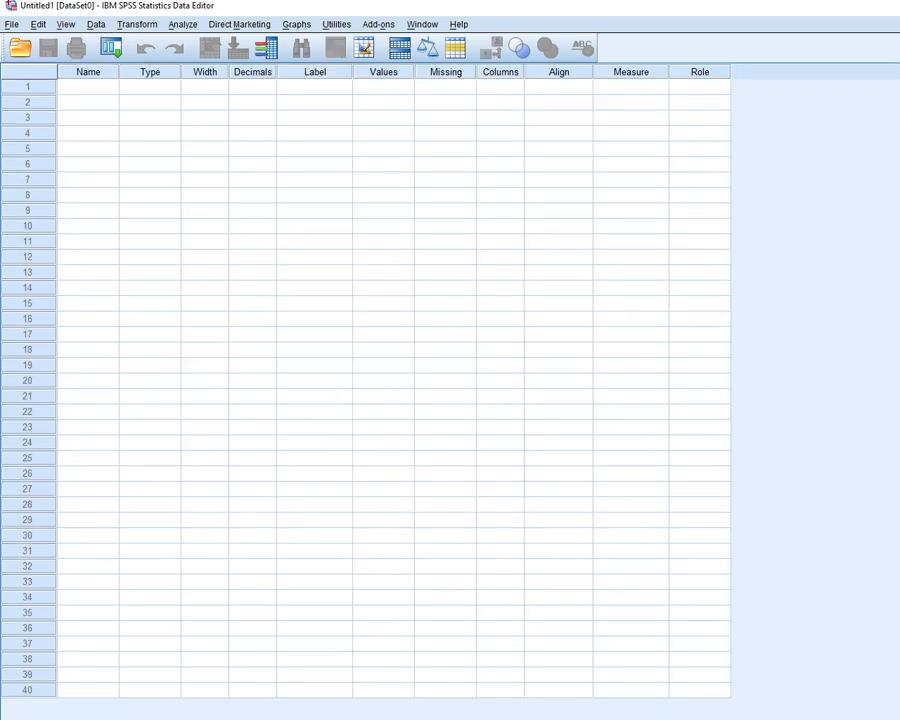
Switch to the Word questionnaire, review its general details, and highlight the multiple mentions note in question Q1a
{"action": "key", "text": "alt+Tab"}
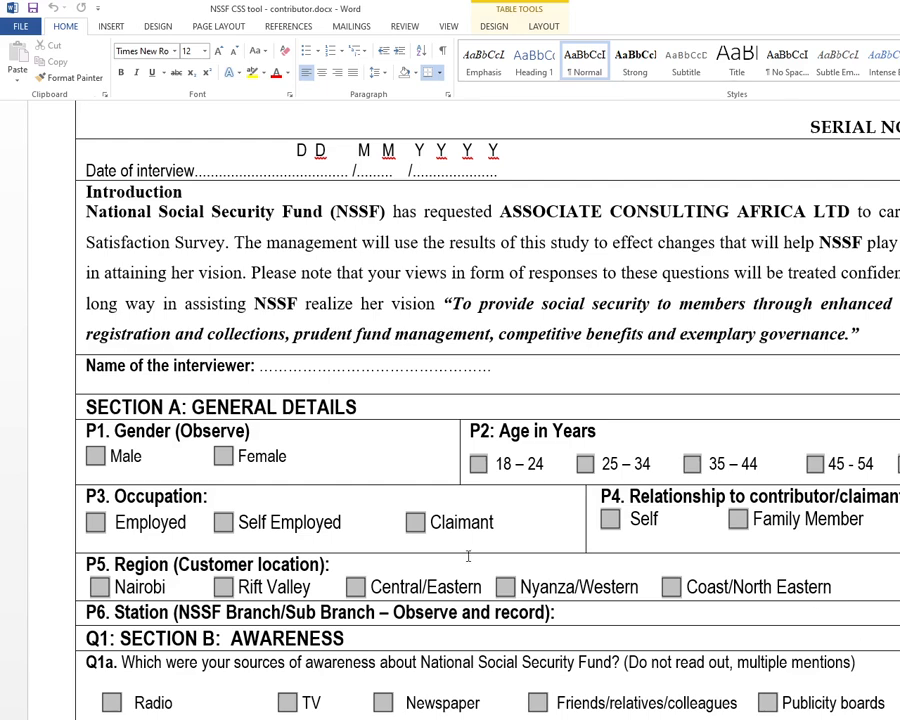
{"action": "scroll", "coordinate": [220, 500], "scroll_direction": "down", "scroll_amount": 1}
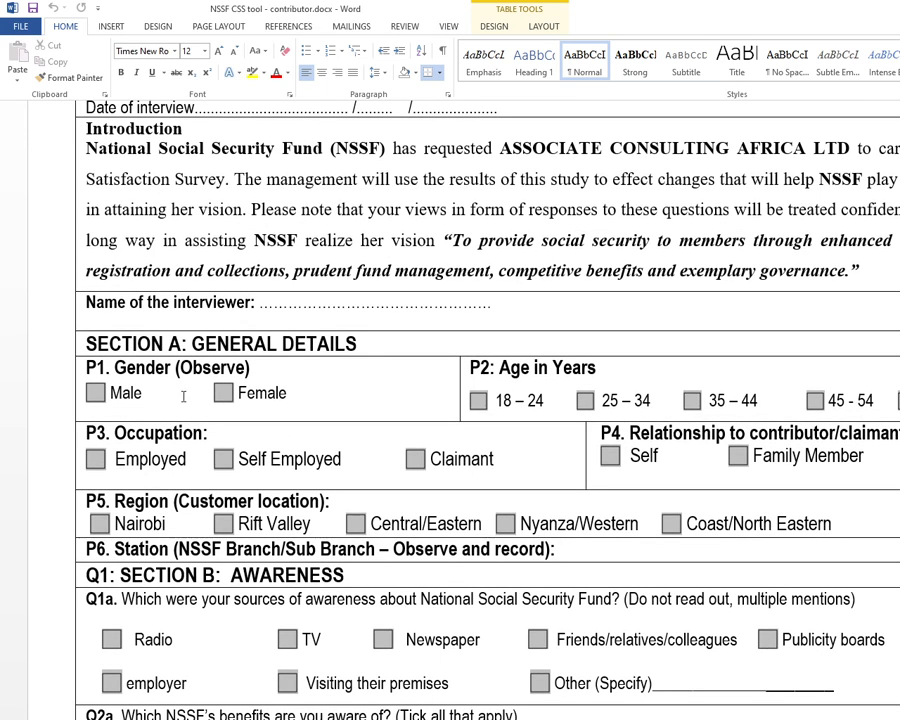
{"action": "scroll", "coordinate": [200, 393], "scroll_direction": "up", "scroll_amount": 2}
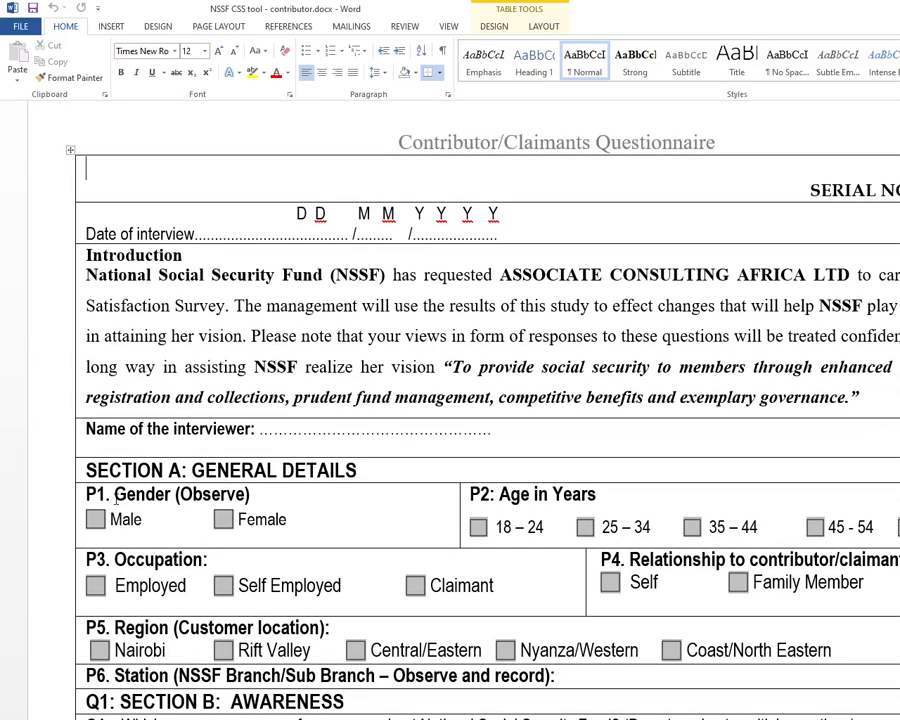
{"action": "scroll", "coordinate": [226, 544], "scroll_direction": "up", "scroll_amount": 1}
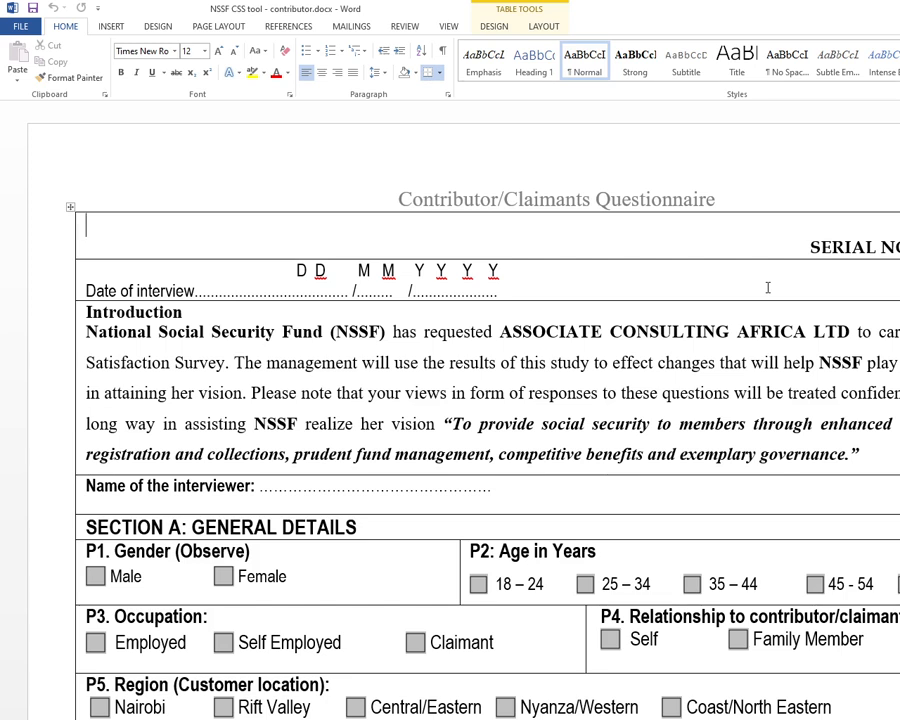
{"action": "scroll", "coordinate": [200, 298], "scroll_direction": "down", "scroll_amount": 4}
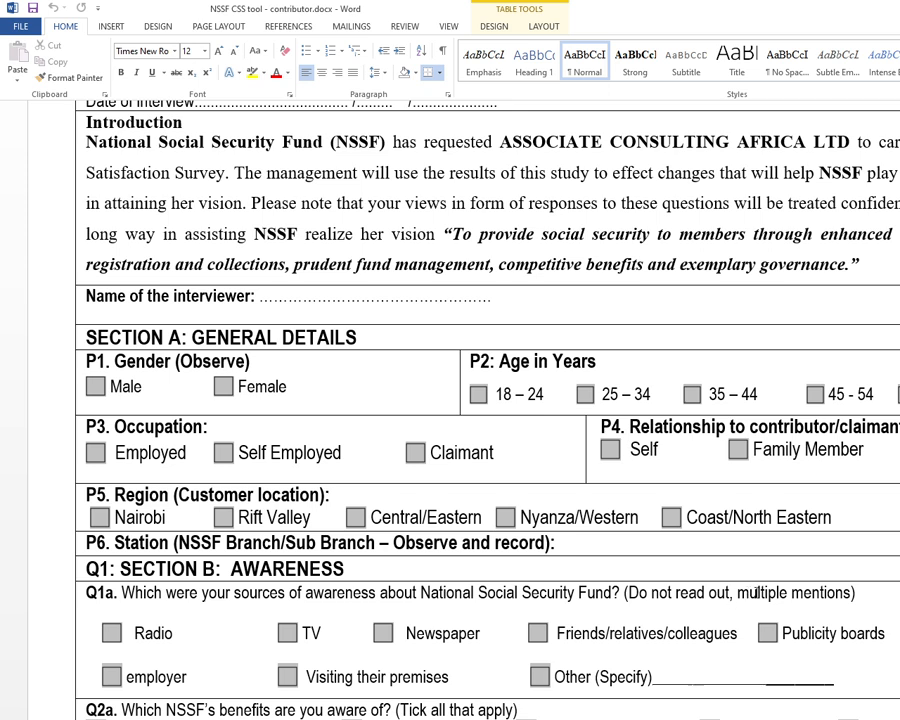
{"action": "left_click_drag", "start_coordinate": [735, 593], "coordinate": [844, 608]}
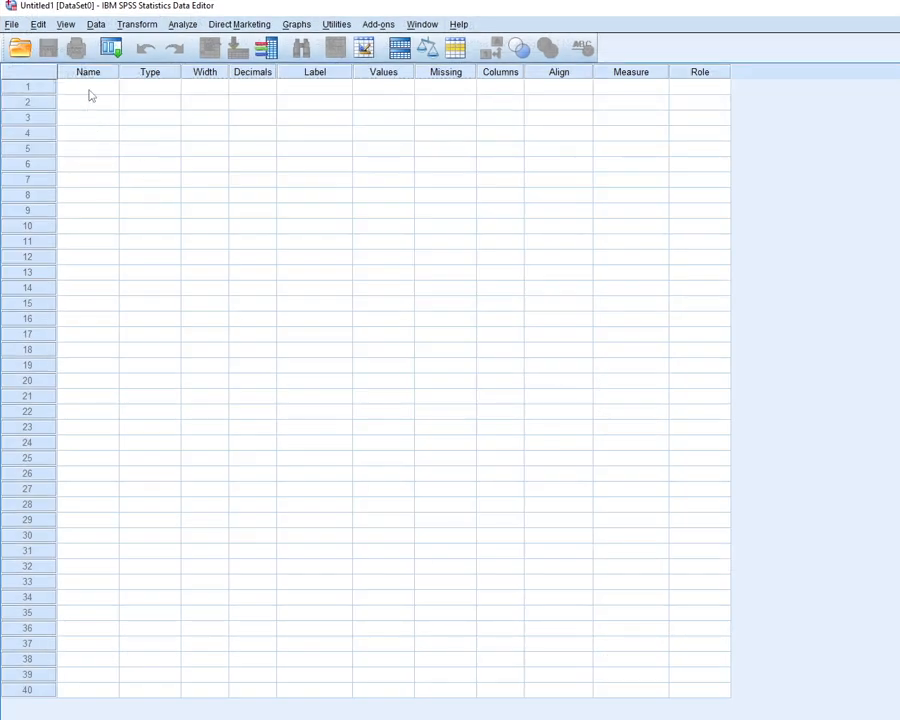
Define the first variable in SPSS Variable View with the name GENDER
{"action": "left_click", "coordinate": [89, 87]}
{"action": "type", "text": "GENDER"}
{"action": "key", "text": "alt+Tab"}
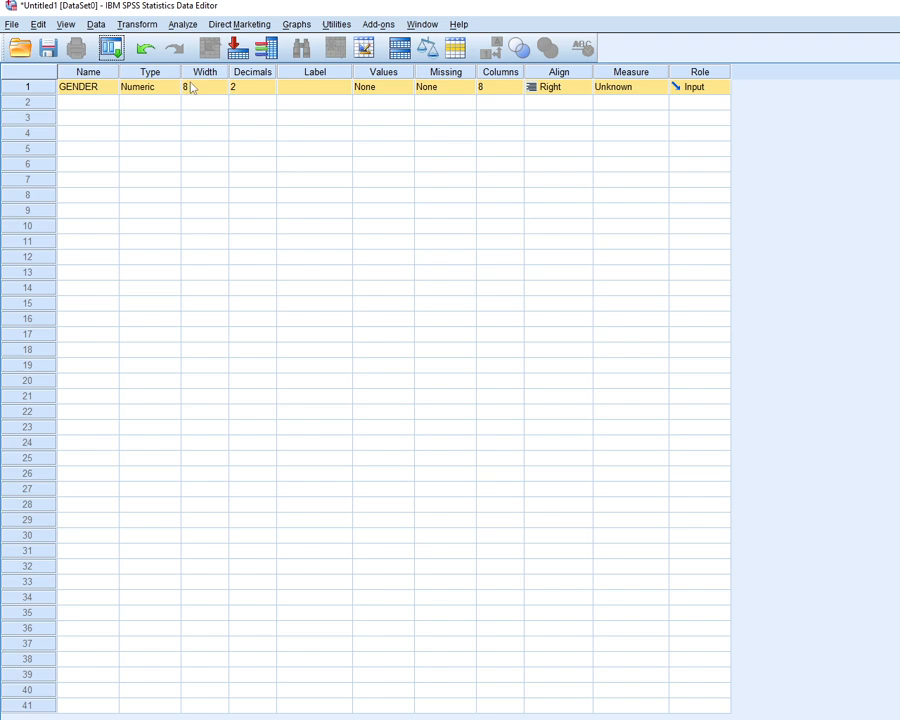
Review the available variable types for GENDER and confirm Numeric
{"action": "left_click", "coordinate": [135, 86]}
{"action": "left_click", "coordinate": [172, 87]}
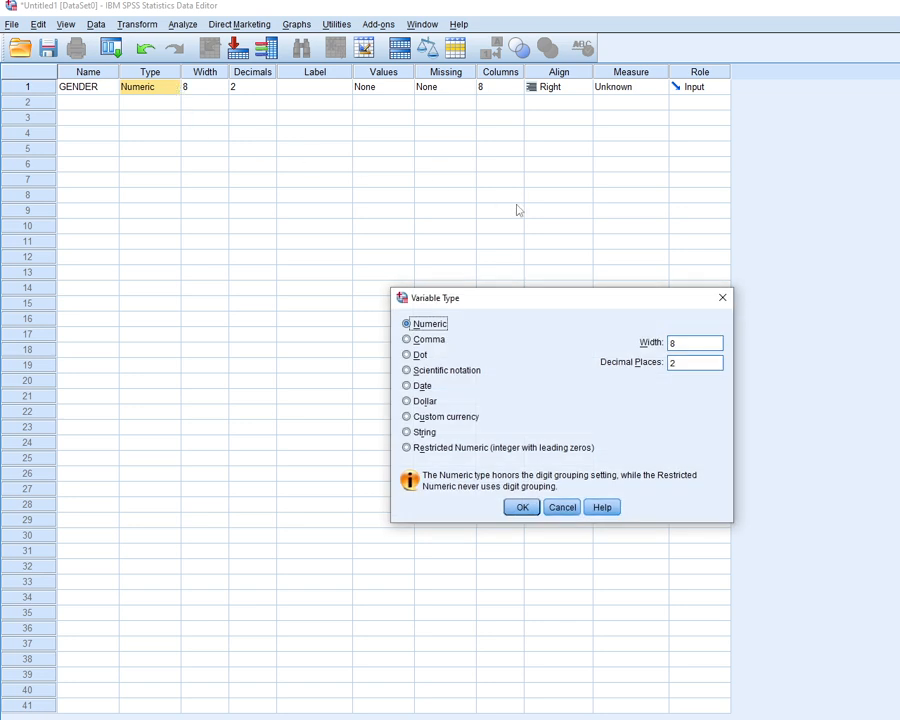
{"action": "key", "text": "Return"}
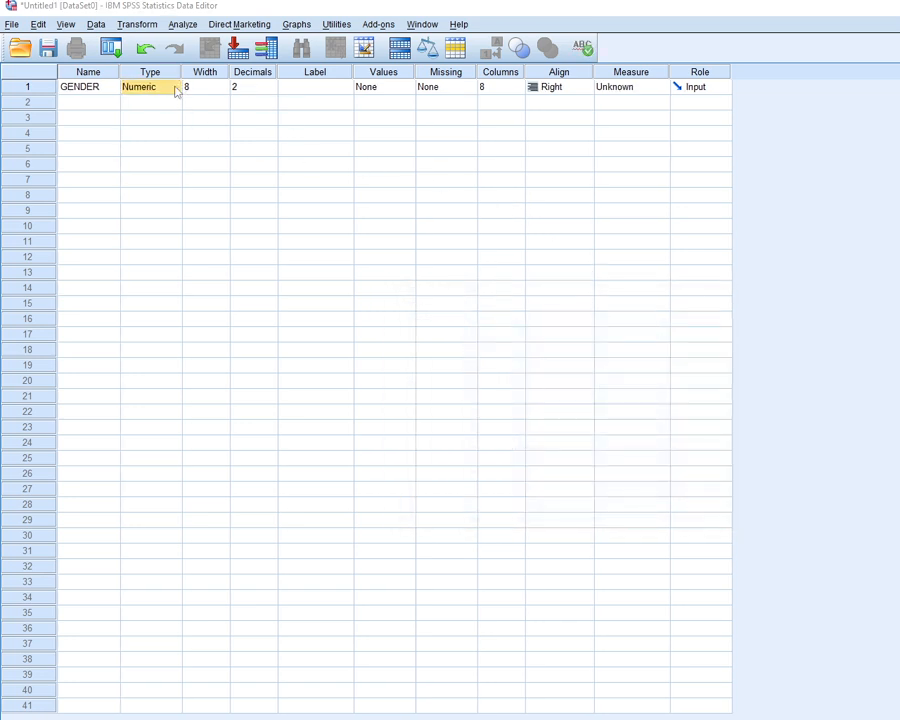
{"action": "left_click", "coordinate": [175, 87]}
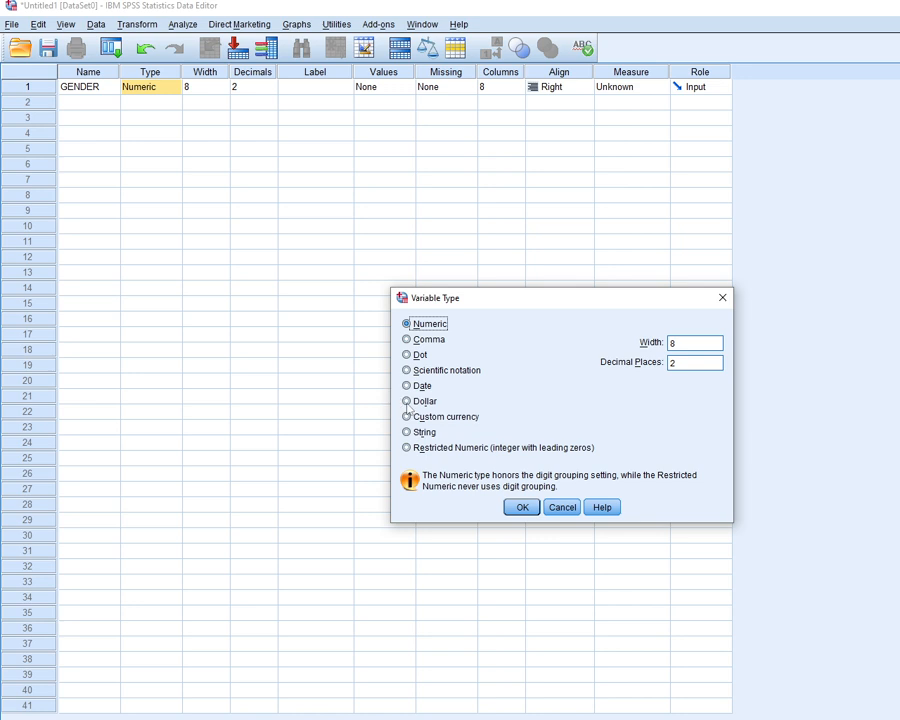
{"action": "left_click", "coordinate": [518, 508]}
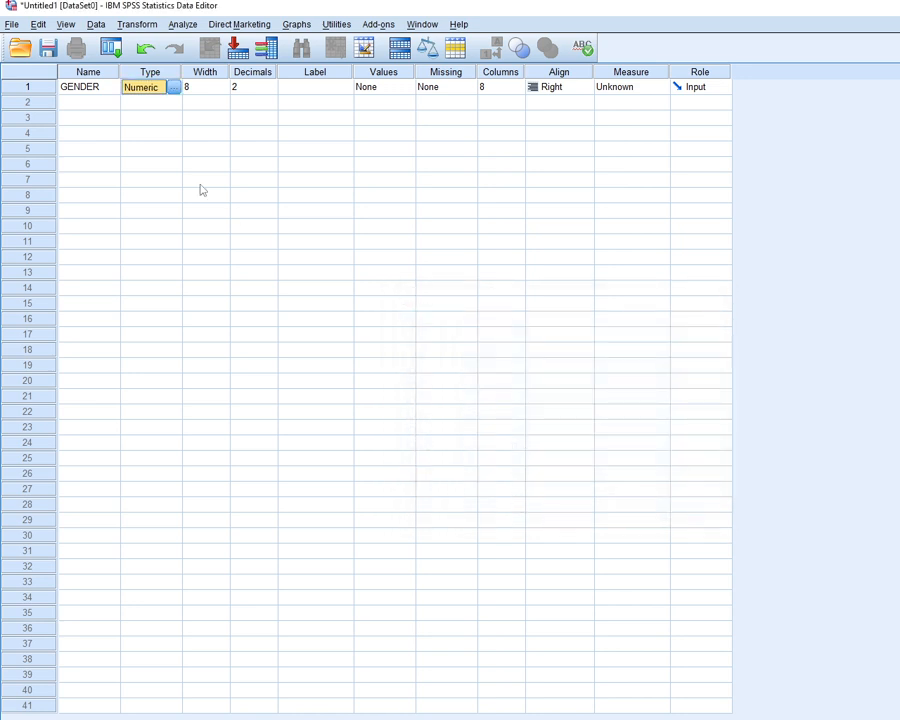
Set the GENDER variable's width to 8
{"action": "left_click", "coordinate": [210, 87]}
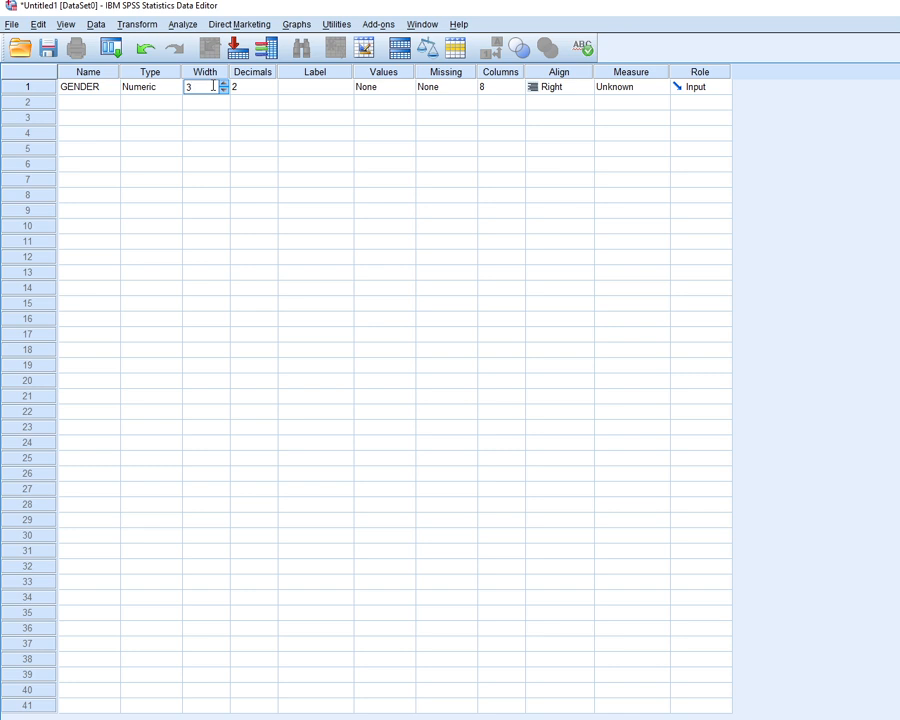
{"action": "key", "text": "BackSpace"}
{"action": "type", "text": "8"}
Set the GENDER variable's decimals to 0
{"action": "left_click", "coordinate": [258, 90]}
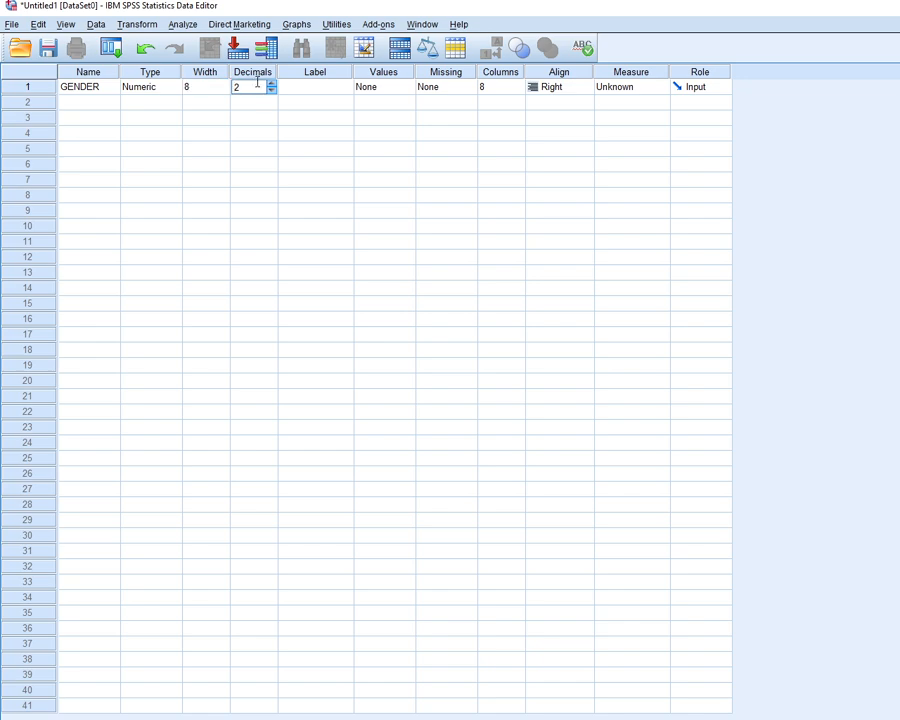
{"action": "key", "text": "BackSpace"}
{"action": "type", "text": "0"}
Widen the Label column and enter RESPONDENT GENDER as the label of the GENDER variable
{"action": "left_click", "coordinate": [305, 88]}
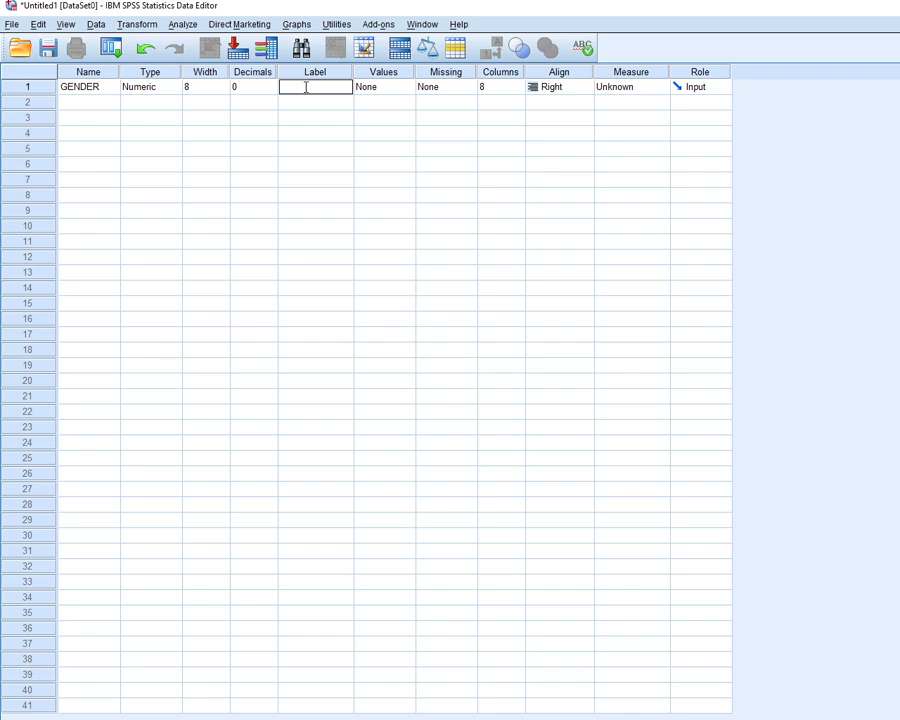
{"action": "left_click_drag", "start_coordinate": [351, 72], "coordinate": [403, 68]}
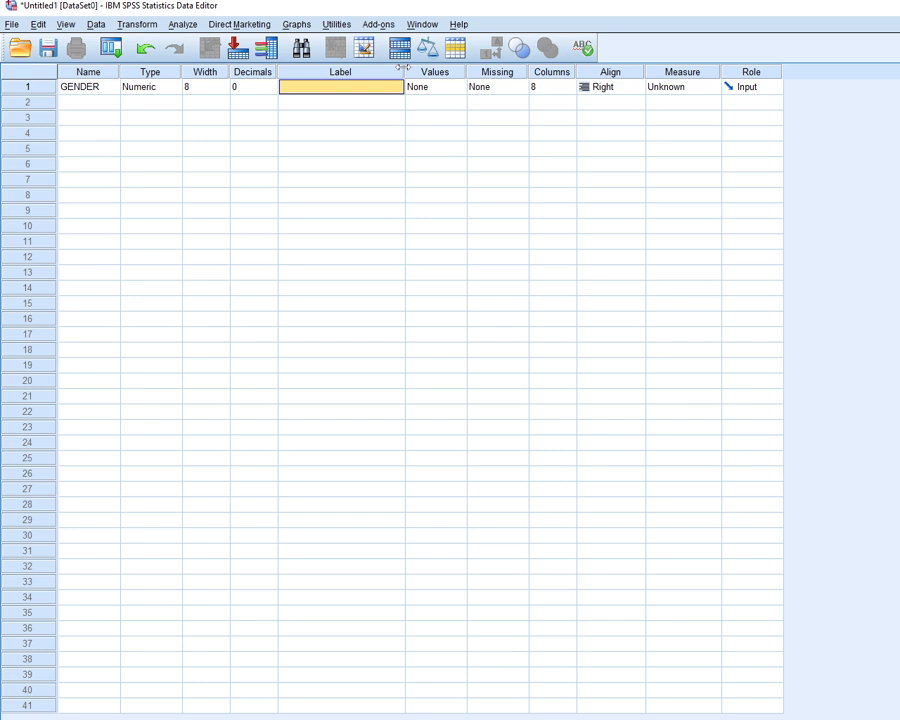
{"action": "left_click", "coordinate": [354, 87]}
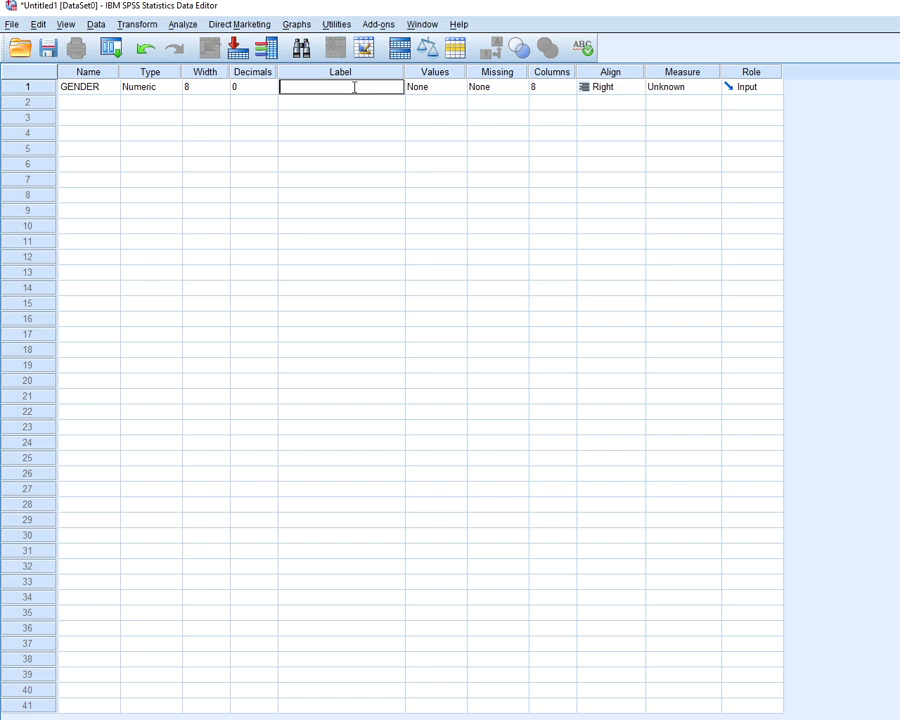
{"action": "type", "text": "RESPONDENT GENDER"}
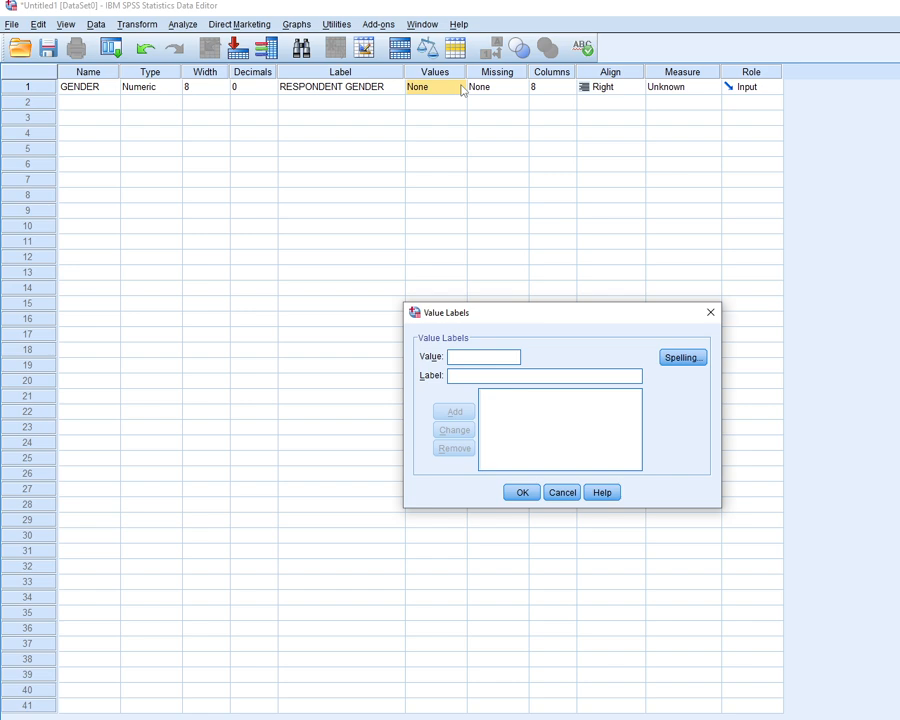
Add a value label for GENDER that codes 1 as MALE
{"action": "type", "text": "1"}
{"action": "key", "text": "Tab"}
{"action": "type", "text": "MALE"}
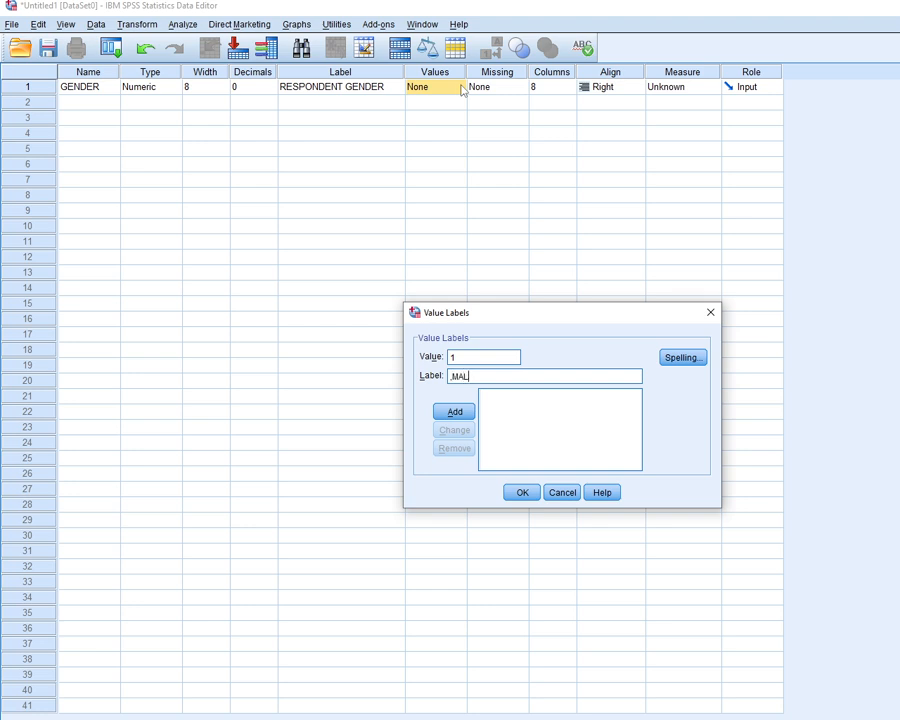
{"action": "key", "text": "BackSpace"}
{"action": "key", "text": "BackSpace"}
{"action": "key", "text": "BackSpace"}
{"action": "key", "text": "BackSpace"}
{"action": "type", "text": "MALE"}
{"action": "key", "text": "Return"}
Add a second value label for GENDER that codes 2 as FEMALE
{"action": "type", "text": "2"}
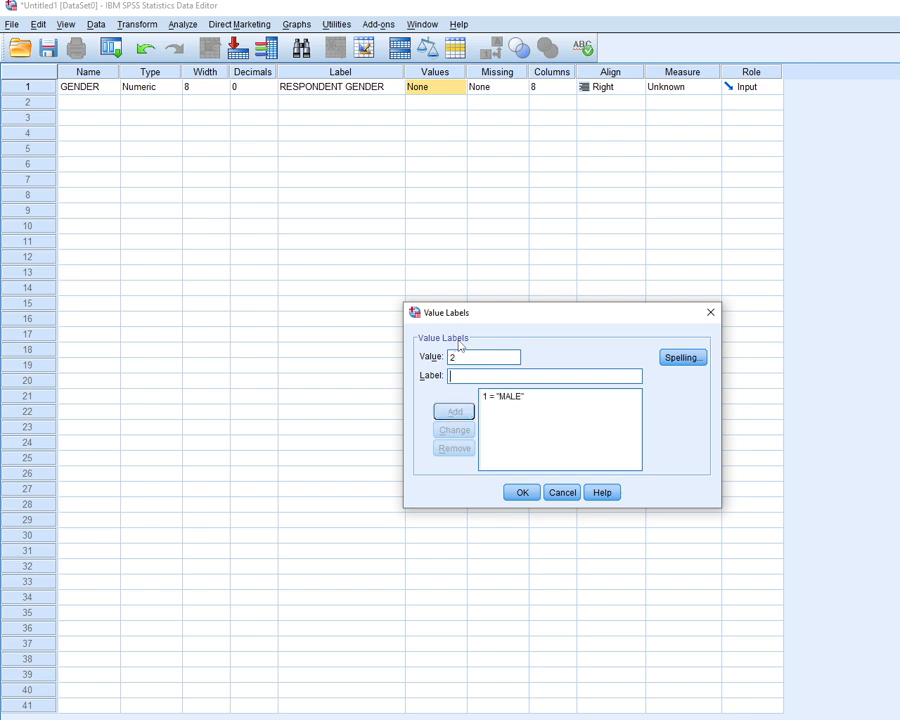
{"action": "key", "text": "Tab"}
{"action": "type", "text": "FEMALE"}
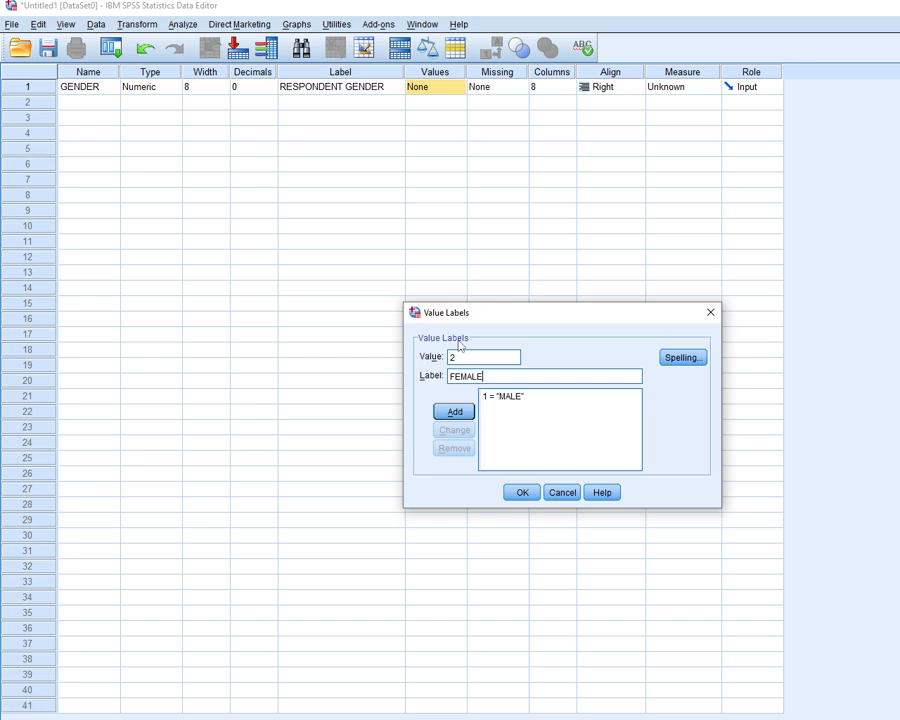
{"action": "key", "text": "Return"}
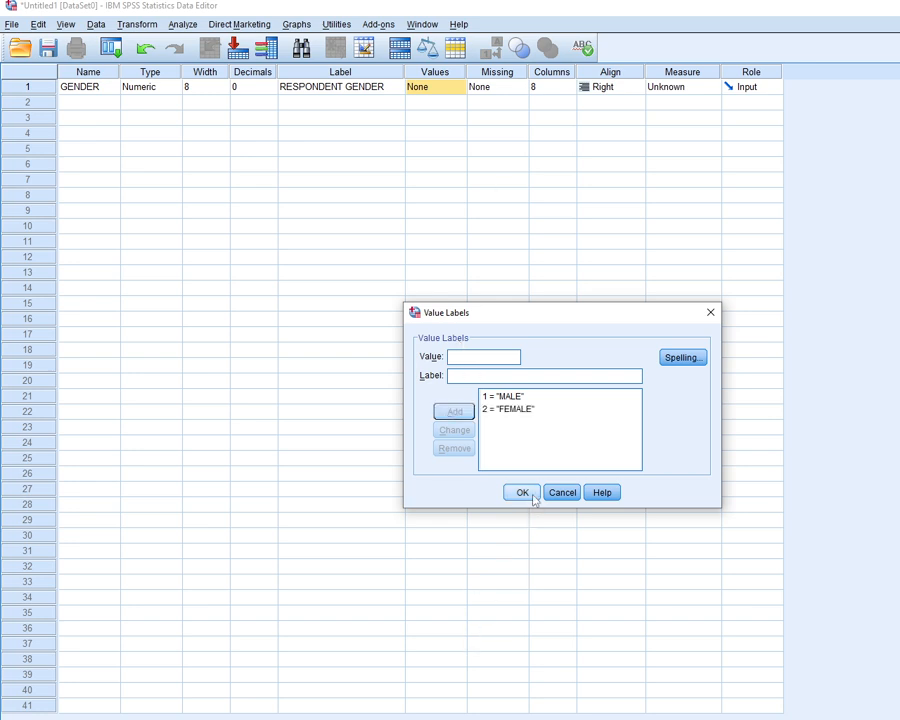
Enlarge the Value Labels dialog and accept the value labels for GENDER
{"action": "left_click_drag", "start_coordinate": [542, 508], "coordinate": [498, 634]}
{"action": "left_click_drag", "start_coordinate": [398, 497], "coordinate": [50, 396]}
{"action": "left_click_drag", "start_coordinate": [342, 303], "coordinate": [342, 146]}
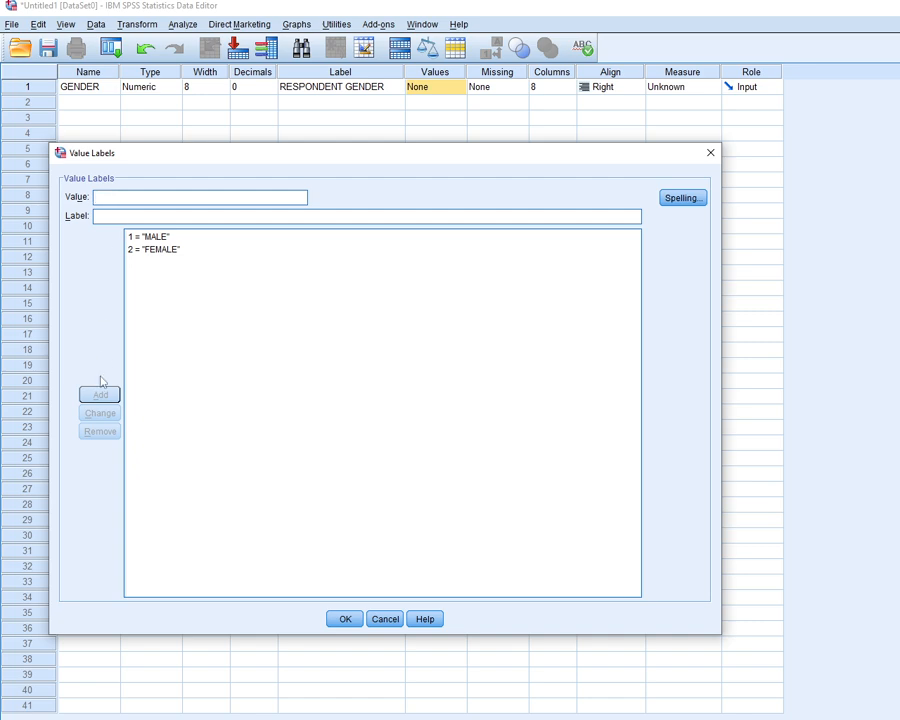
{"action": "left_click", "coordinate": [335, 618]}
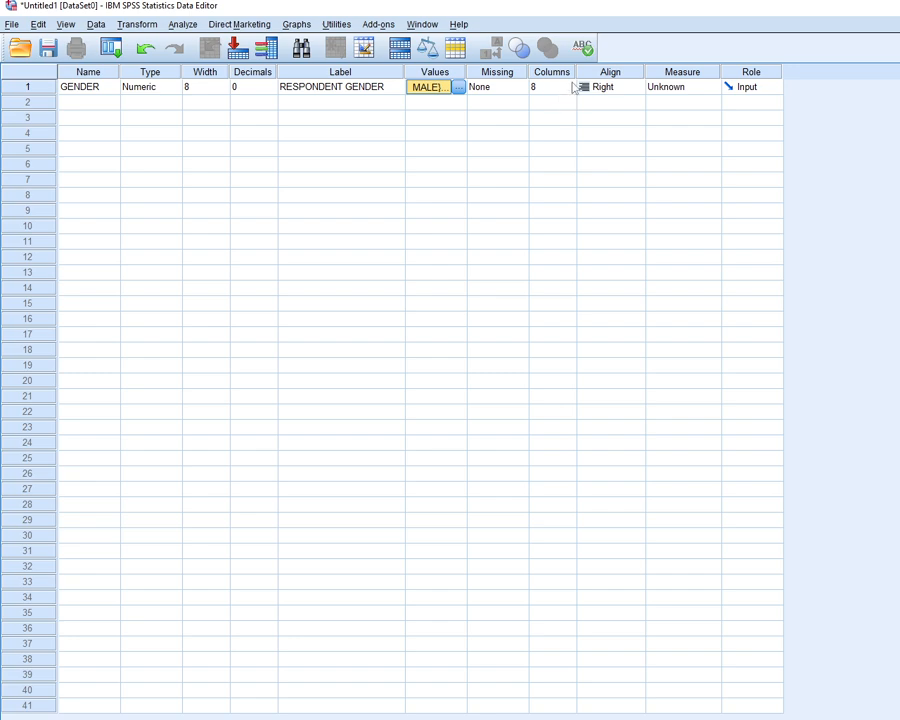
Widen the Columns, Align, Measure, Missing, Width and Decimals columns of the variable grid
{"action": "left_click_drag", "start_coordinate": [575, 88], "coordinate": [585, 88]}
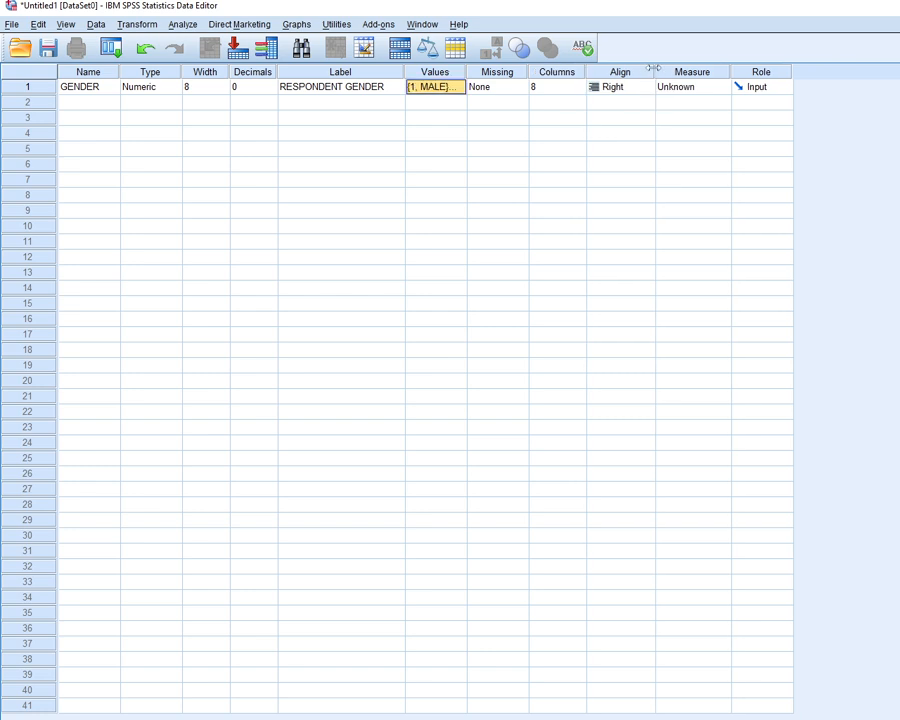
{"action": "left_click", "coordinate": [544, 88]}
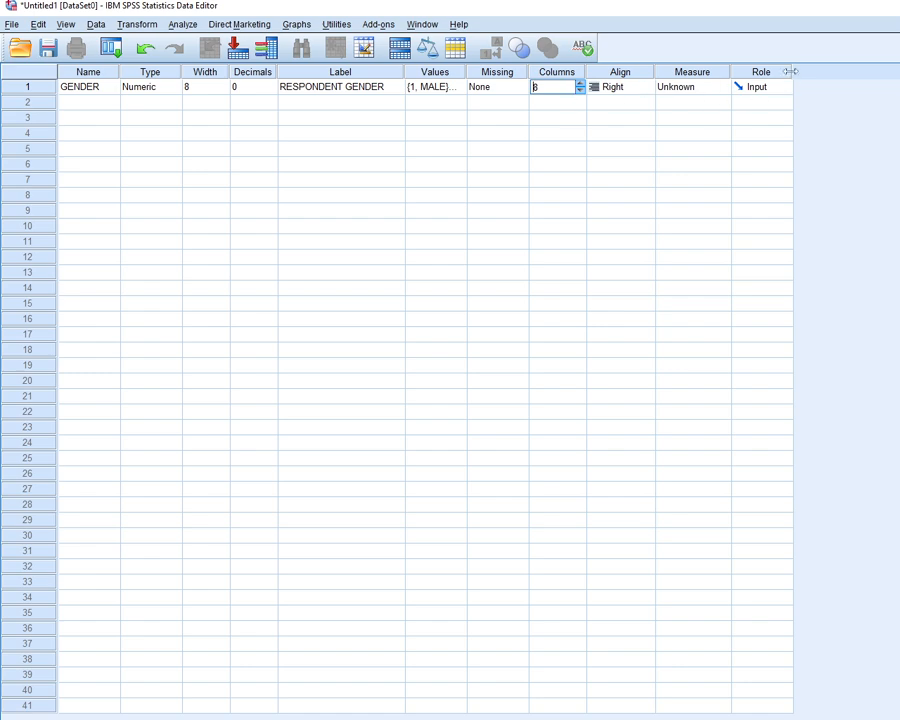
{"action": "left_click_drag", "start_coordinate": [586, 71], "coordinate": [659, 71]}
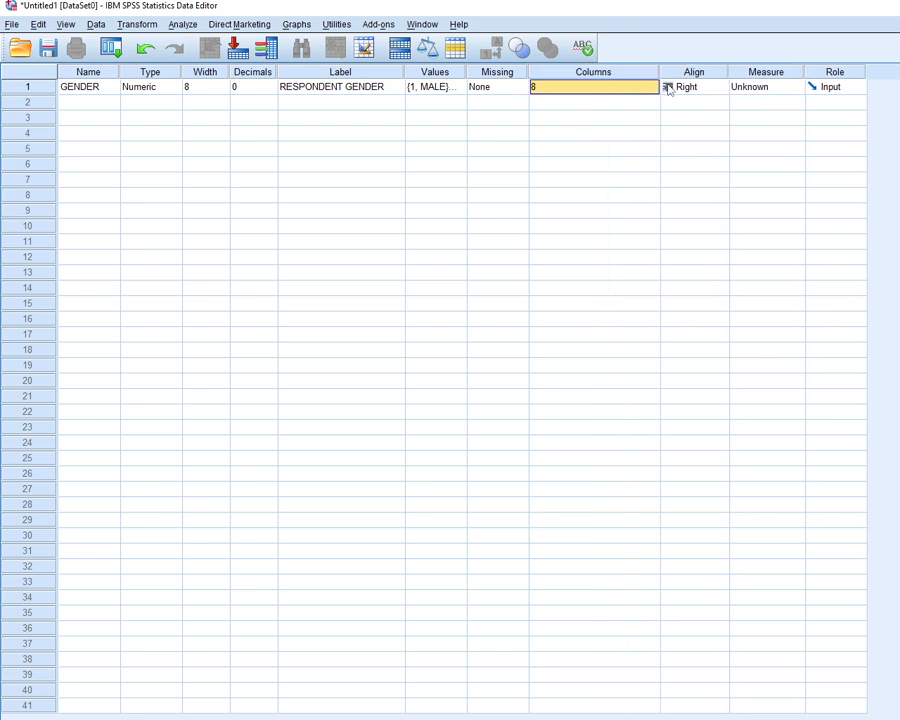
{"action": "left_click_drag", "start_coordinate": [729, 71], "coordinate": [770, 71]}
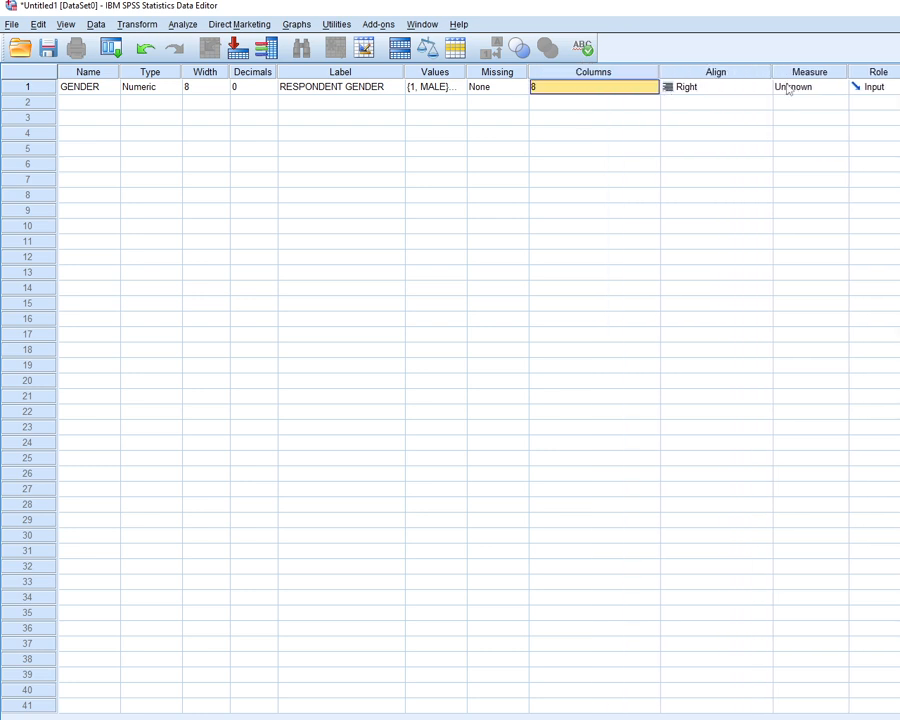
{"action": "left_click", "coordinate": [845, 72]}
{"action": "left_click", "coordinate": [855, 72]}
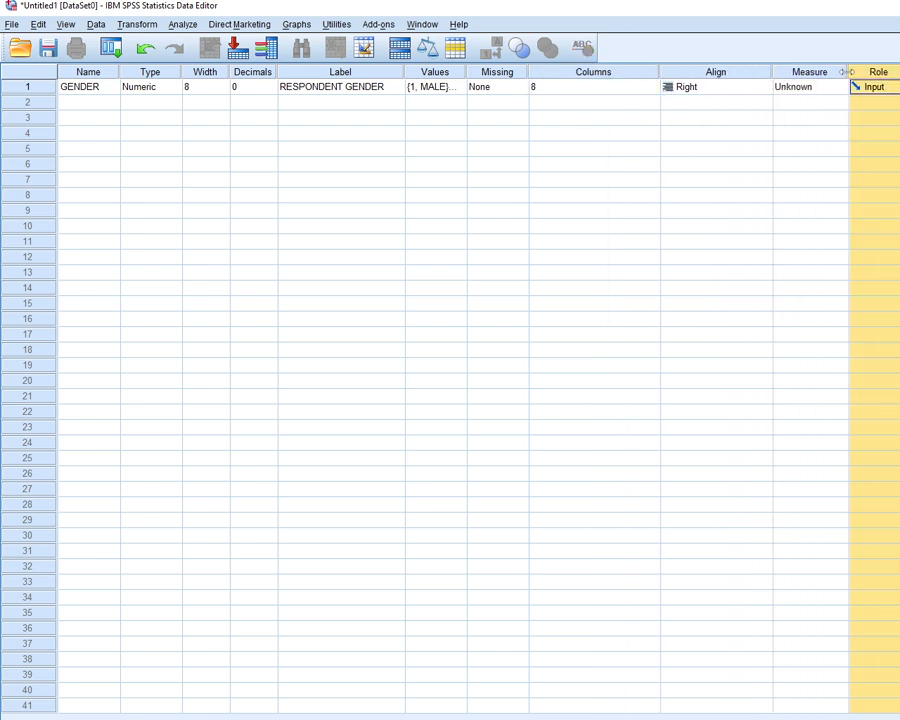
{"action": "left_click_drag", "start_coordinate": [842, 72], "coordinate": [880, 72]}
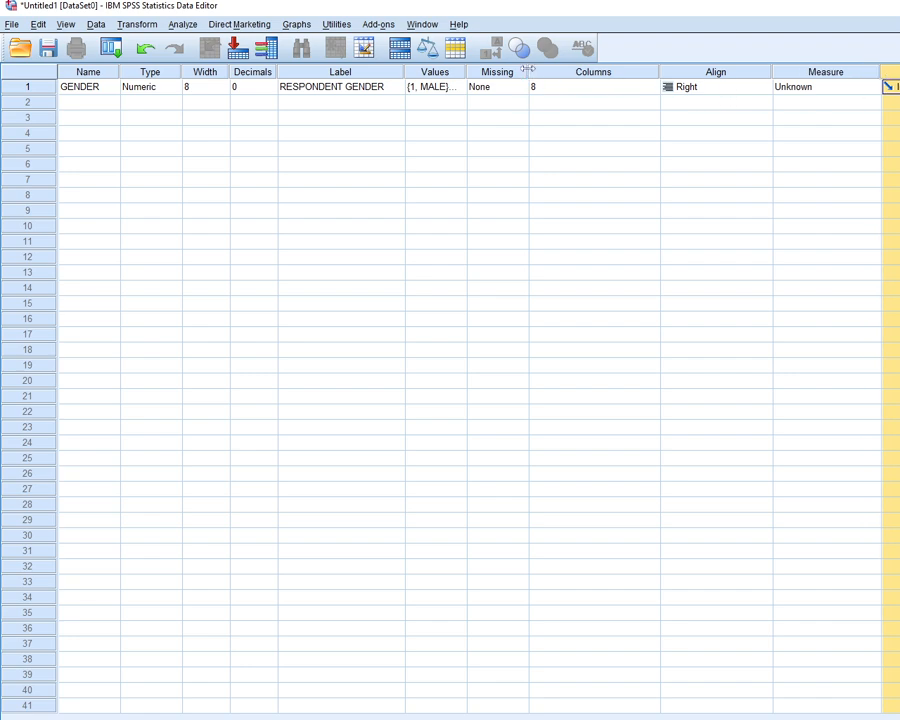
{"action": "left_click_drag", "start_coordinate": [529, 78], "coordinate": [548, 96]}
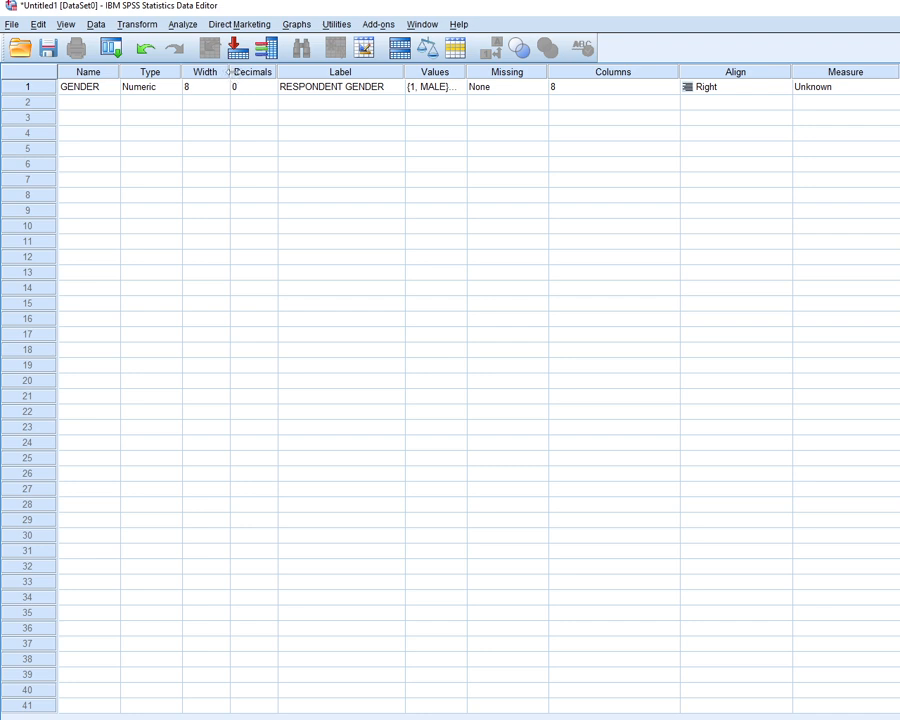
{"action": "left_click_drag", "start_coordinate": [229, 72], "coordinate": [374, 72]}
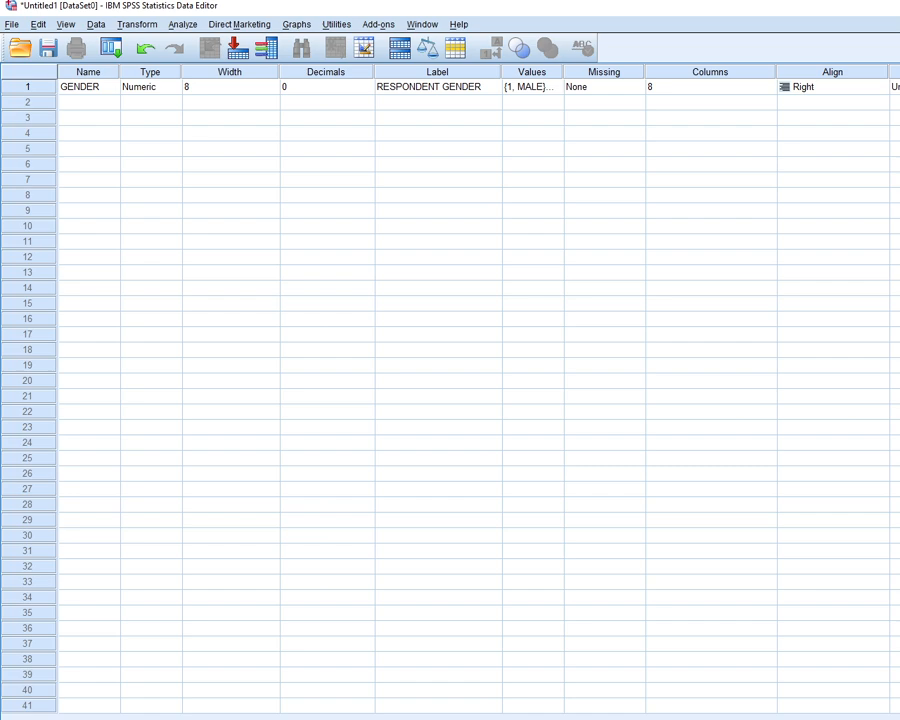
Set the GENDER variable's measure to Nominal
{"action": "left_click", "coordinate": [897, 87]}
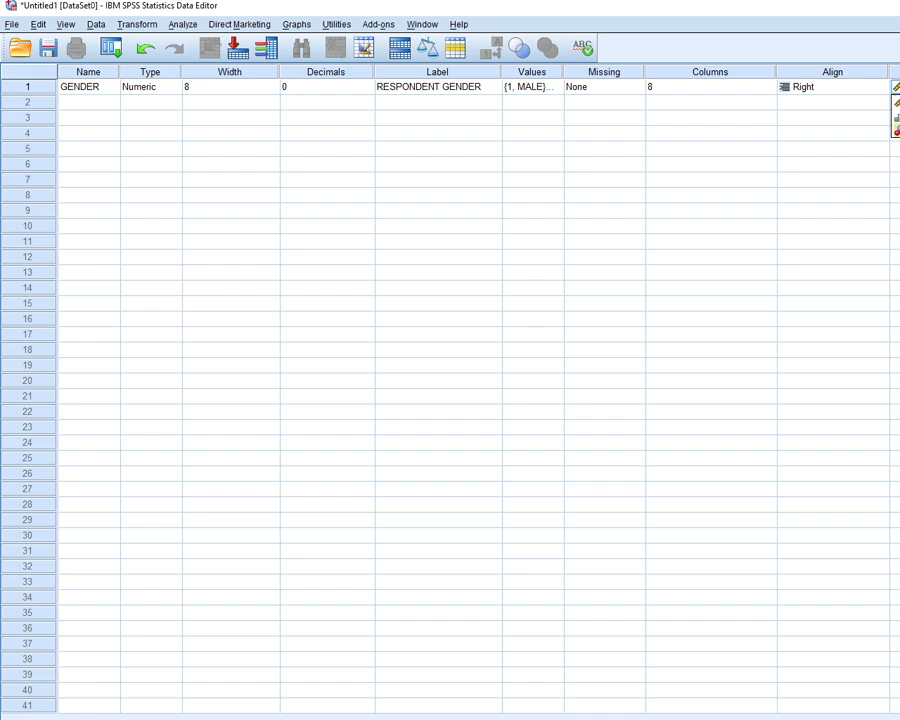
{"action": "left_click", "coordinate": [897, 131]}
Switch to the Word questionnaire, examine the rating-scale questions Q3a and Q3b, and return to the start of the document
{"action": "key", "text": "alt+Tab"}
{"action": "scroll", "coordinate": [488, 488], "scroll_direction": "down", "scroll_amount": 4}
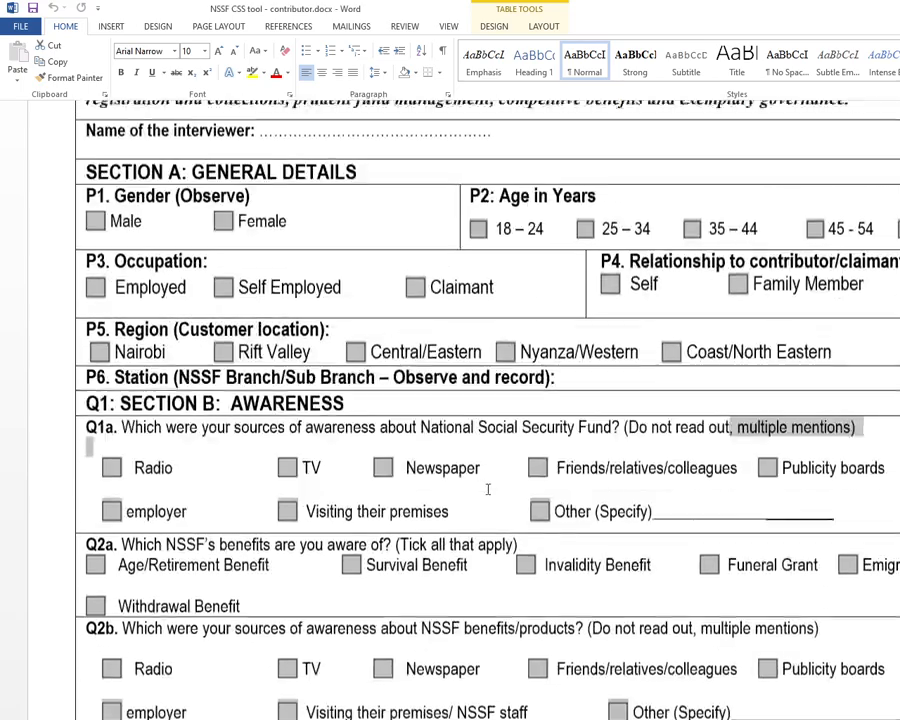
{"action": "scroll", "coordinate": [376, 540], "scroll_direction": "down", "scroll_amount": 6}
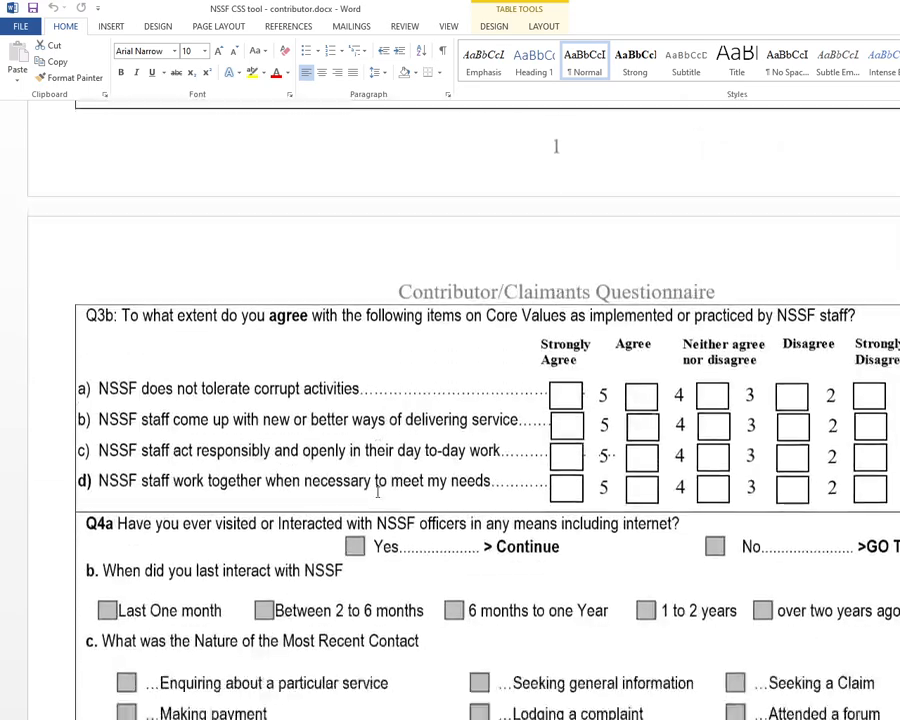
{"action": "scroll", "coordinate": [378, 492], "scroll_direction": "up", "scroll_amount": 10}
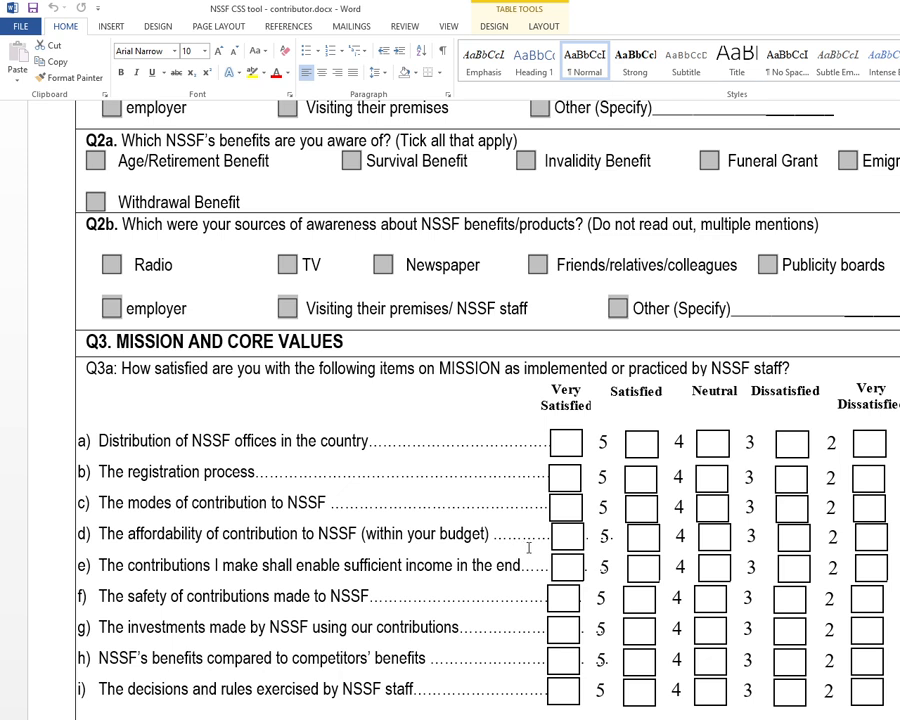
{"action": "key", "text": "ctrl+Home"}
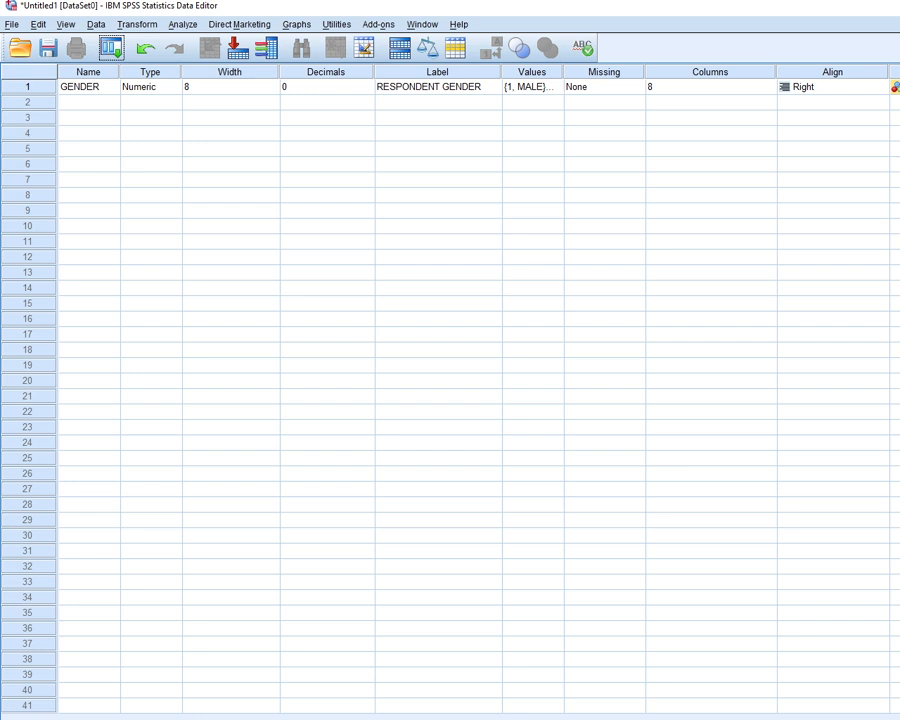
Review the measurement level options for GENDER in SPSS and confirm Nominal
{"action": "left_click", "coordinate": [897, 87]}
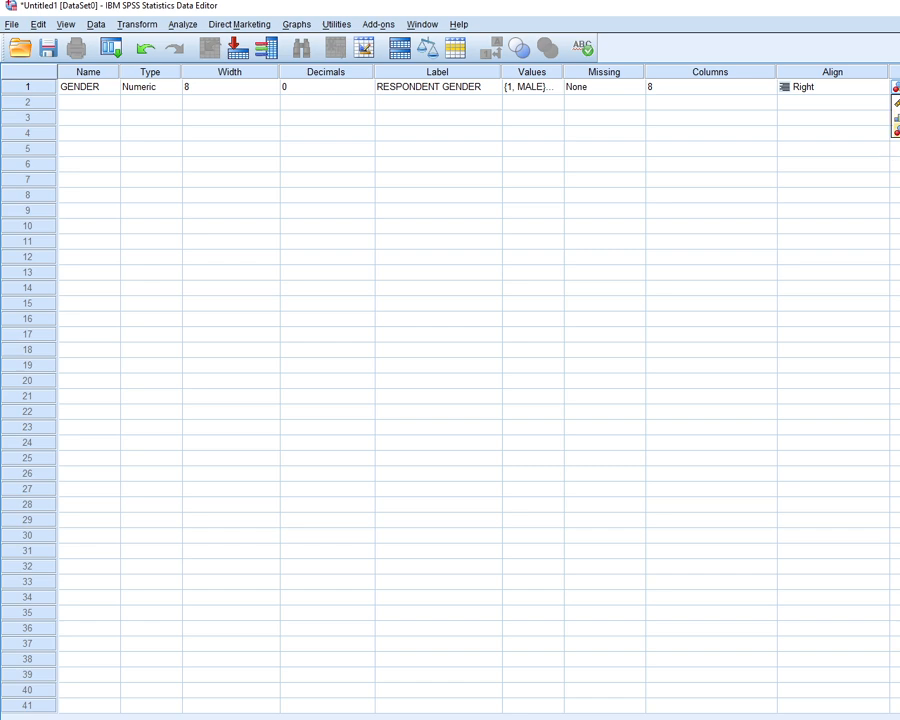
{"action": "left_click", "coordinate": [896, 131]}
Check the next question in the Word questionnaire and define the second SPSS variable with the name AGE
{"action": "left_click", "coordinate": [88, 101]}
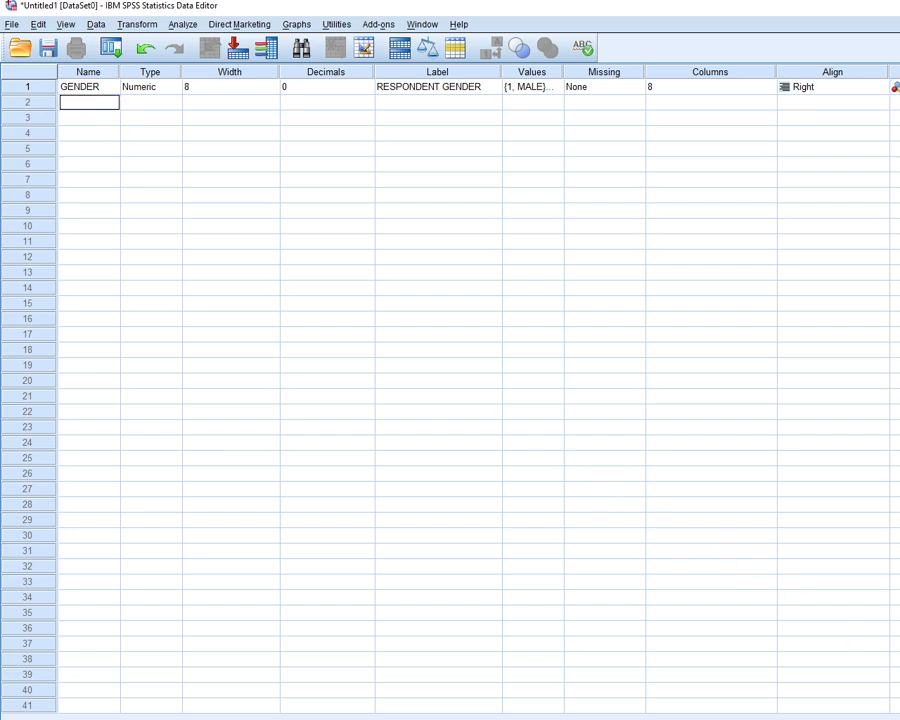
{"action": "key", "text": "alt+Tab"}
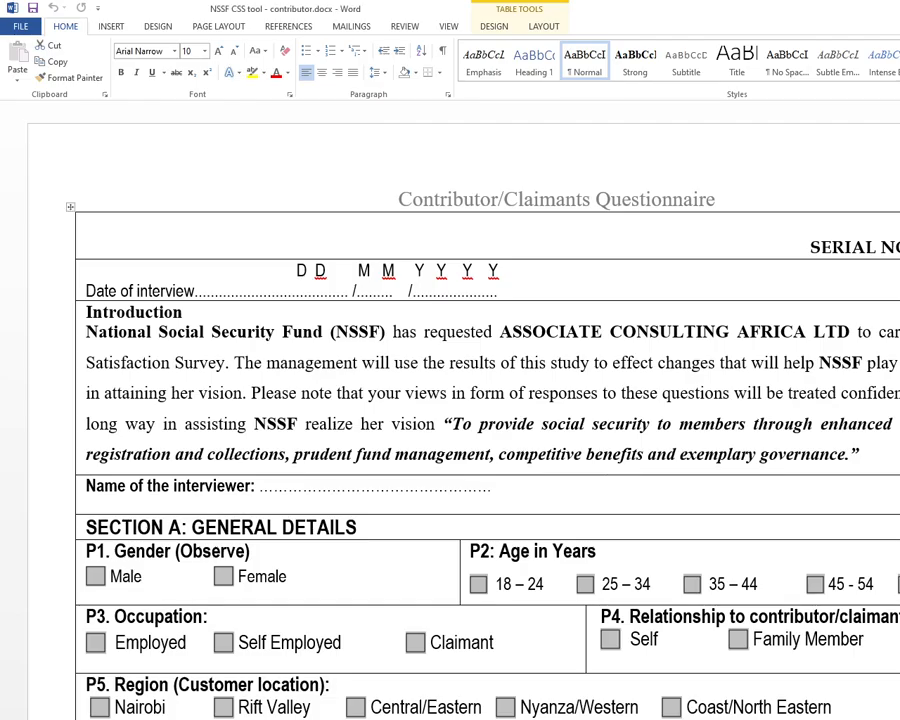
{"action": "key", "text": "alt+Tab"}
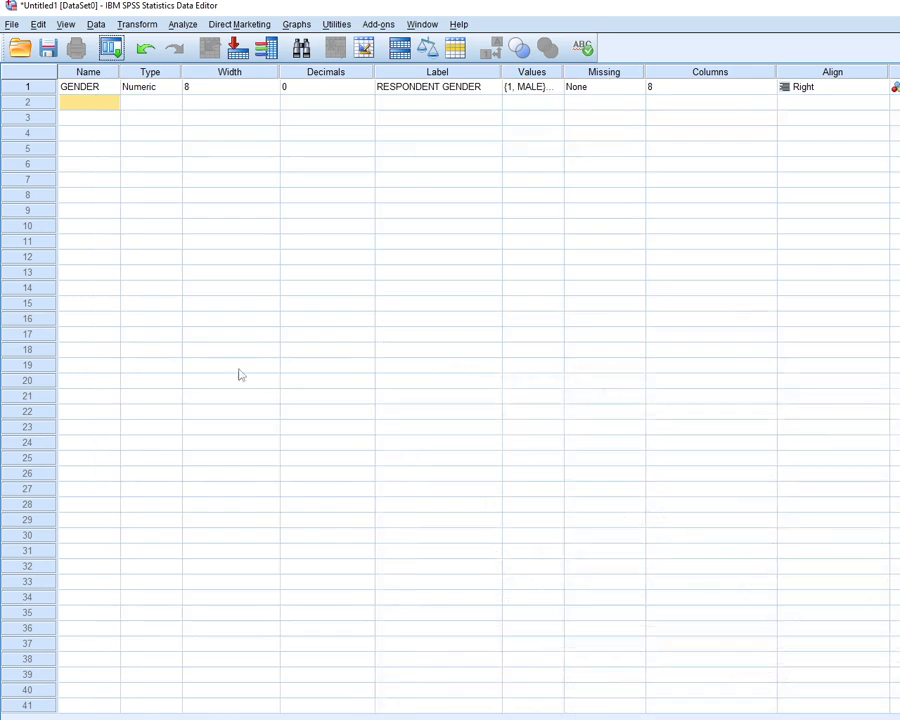
{"action": "left_click", "coordinate": [77, 107]}
{"action": "type", "text": "AGE"}
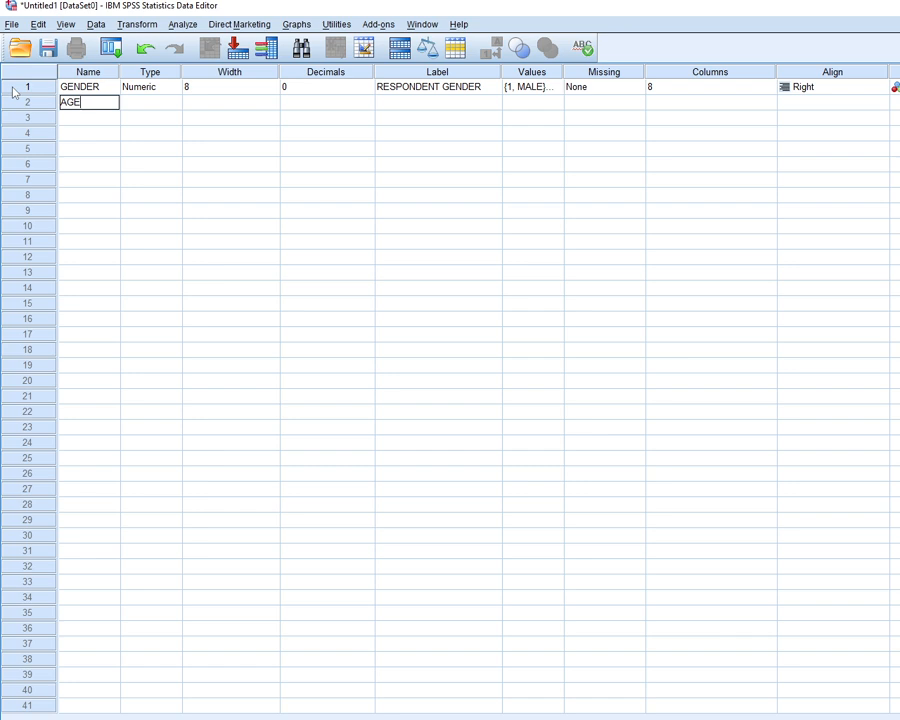
Keep the AGE variable's type as Numeric and set its decimals to 0
{"action": "left_click", "coordinate": [126, 104]}
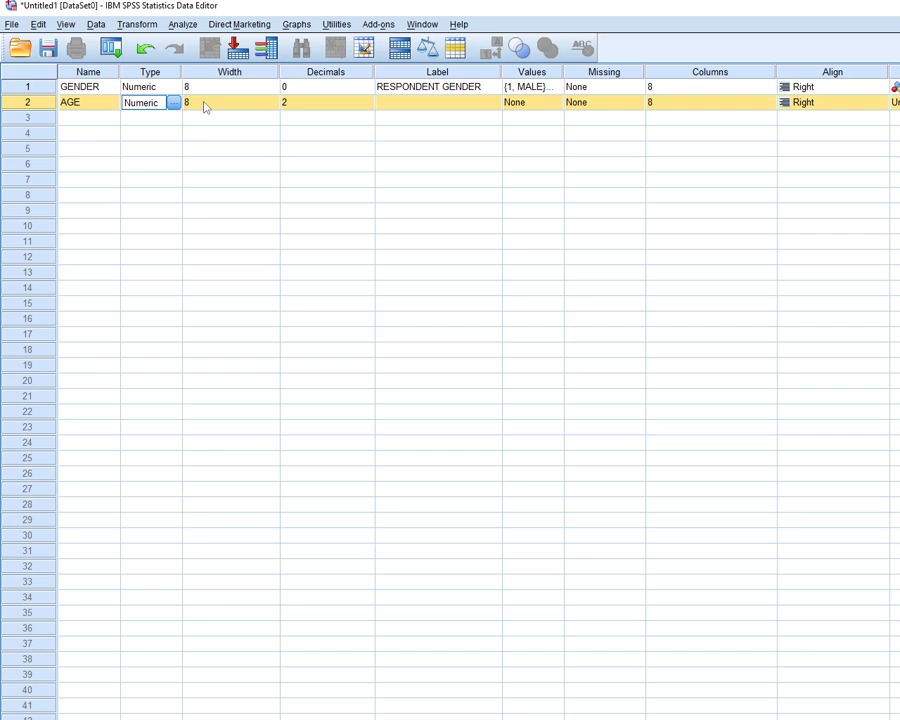
{"action": "left_click", "coordinate": [287, 103]}
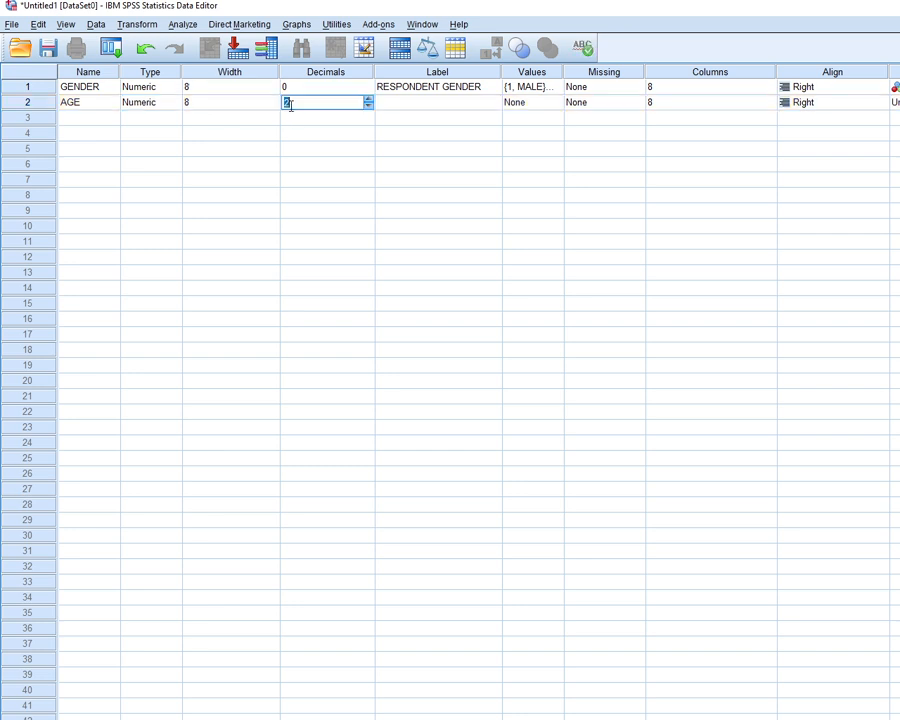
{"action": "type", "text": "0"}
Copy "Age in Years" from question P2 in the Word questionnaire into the AGE variable's label in SPSS
{"action": "left_click", "coordinate": [380, 108]}
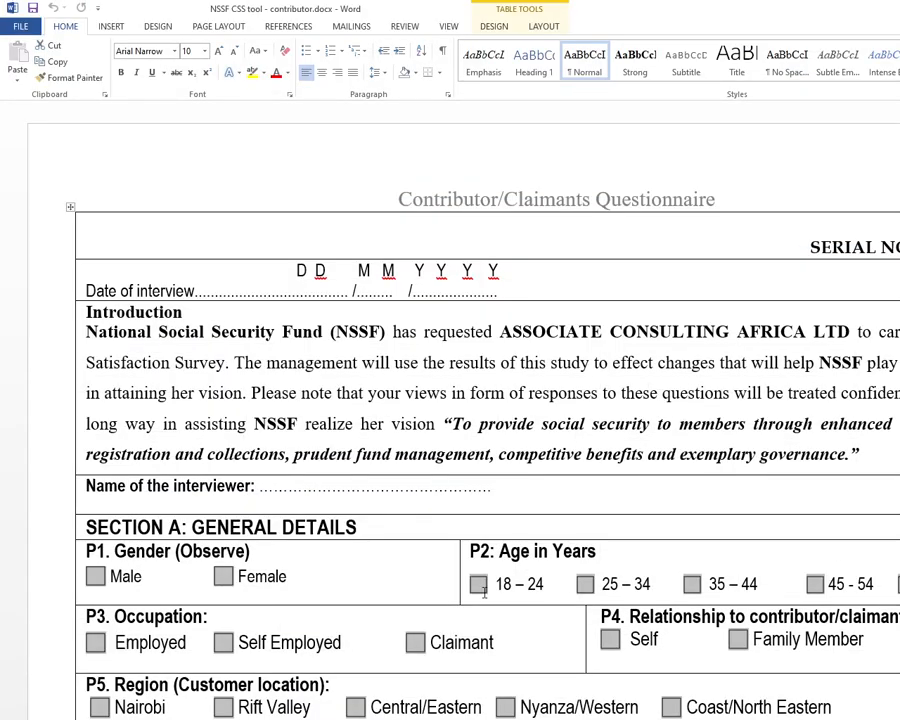
{"action": "left_click_drag", "start_coordinate": [500, 556], "coordinate": [590, 557]}
{"action": "key", "text": "ctrl+c"}
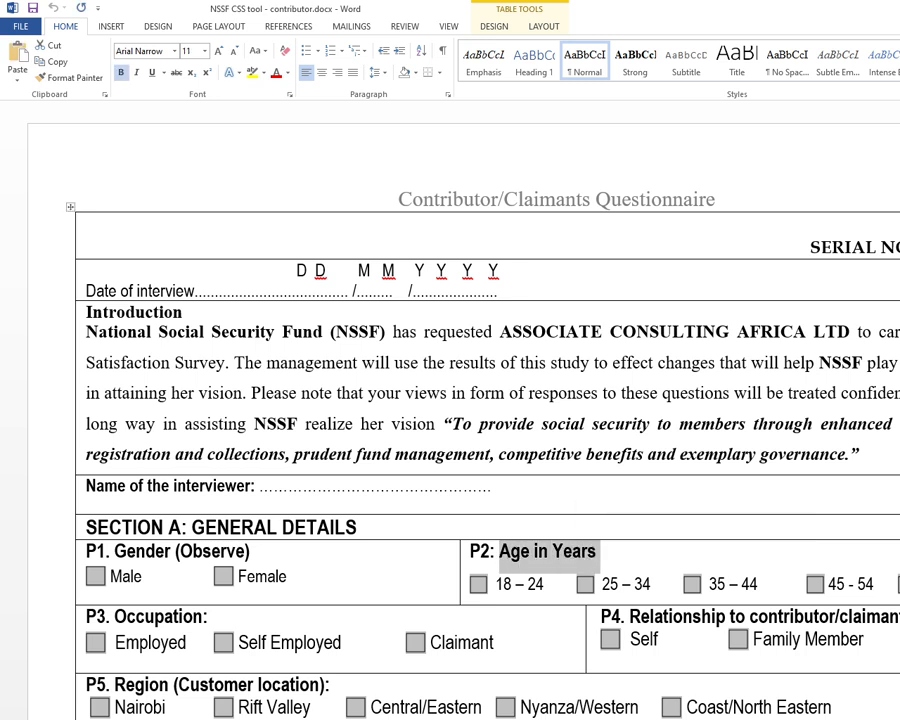
{"action": "key", "text": "alt+Tab"}
{"action": "double_click", "coordinate": [402, 103]}
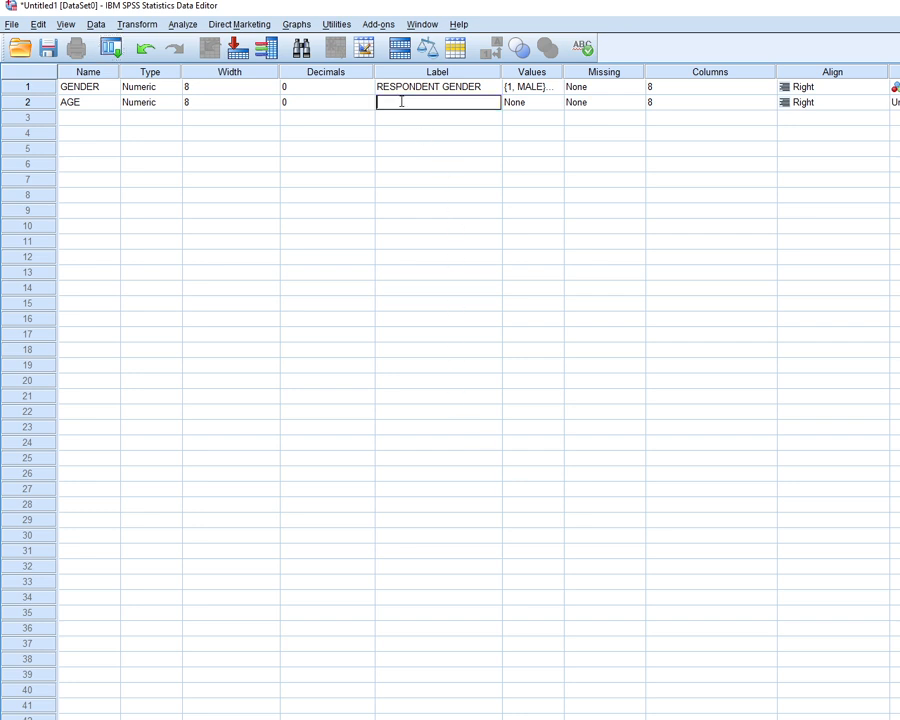
{"action": "key", "text": "ctrl+v"}
Look up the first age band under question P2 in the Word questionnaire and add AGE's value label 1 = 18-24 in SPSS
{"action": "left_click", "coordinate": [553, 103]}
{"action": "left_click", "coordinate": [556, 102]}
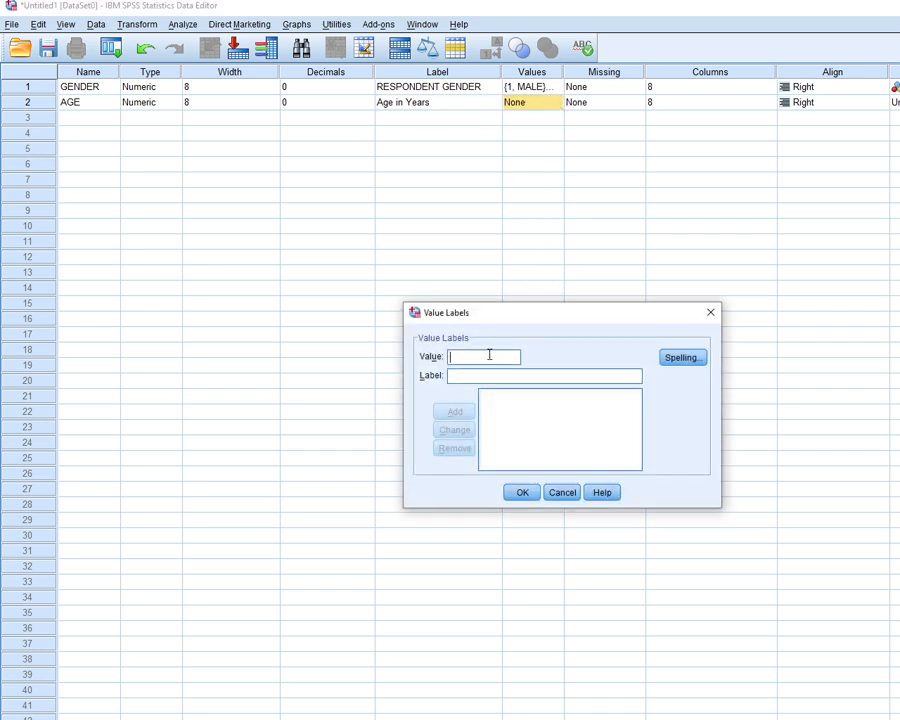
{"action": "type", "text": "1"}
{"action": "left_click", "coordinate": [480, 374]}
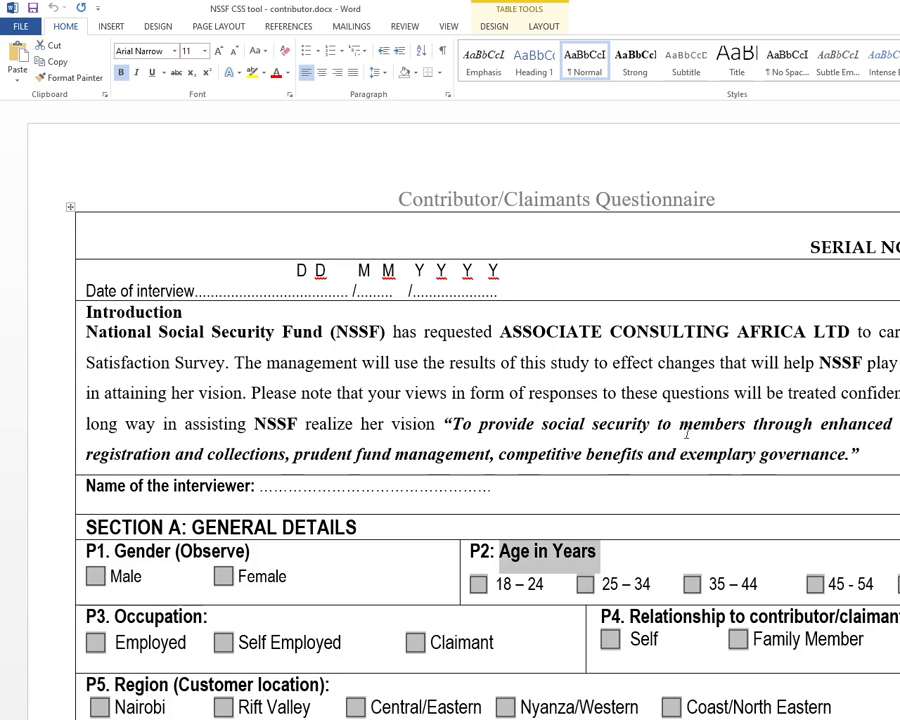
{"action": "left_click_drag", "start_coordinate": [497, 584], "coordinate": [538, 582]}
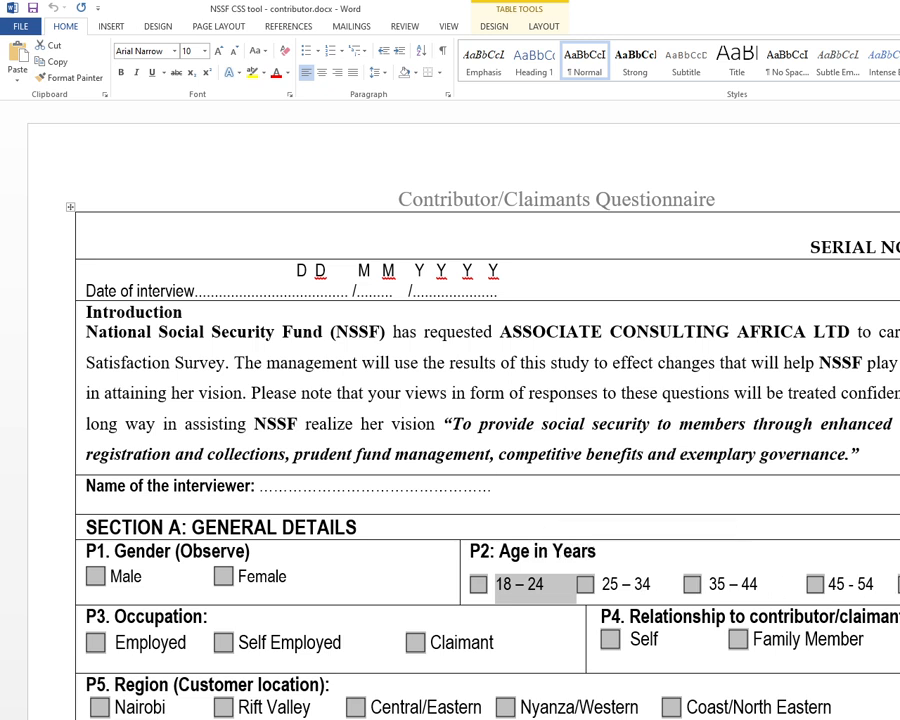
{"action": "key", "text": "alt+Tab"}
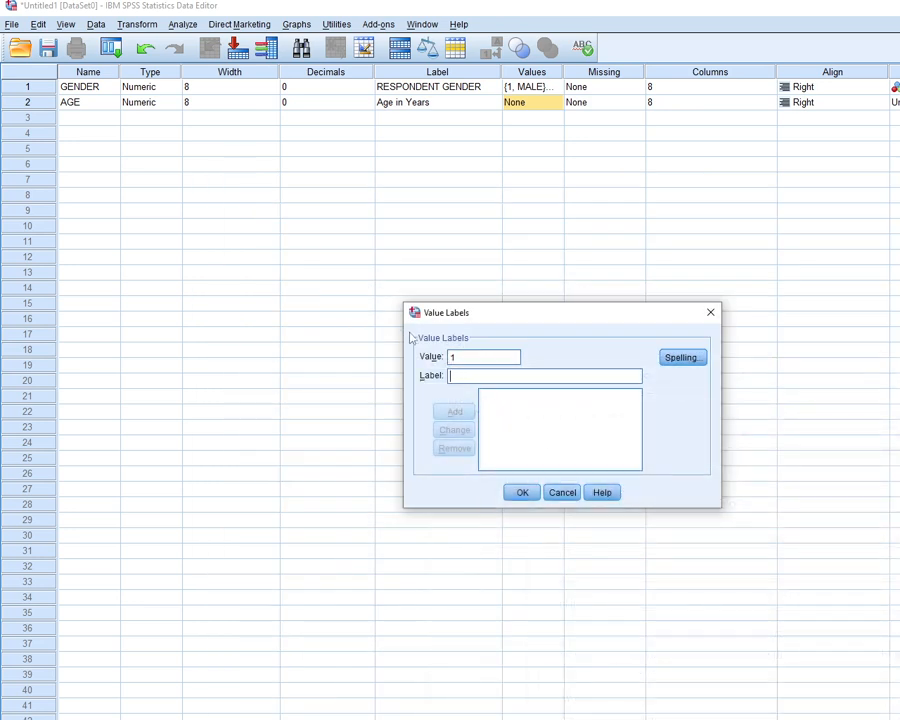
{"action": "type", "text": "18-24"}
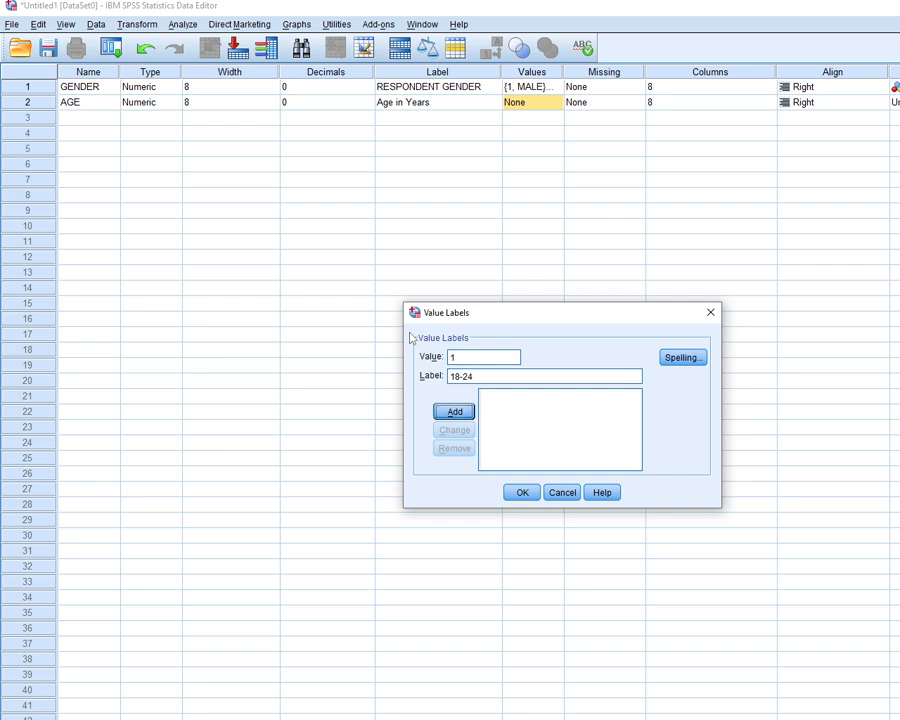
{"action": "key", "text": "Return"}
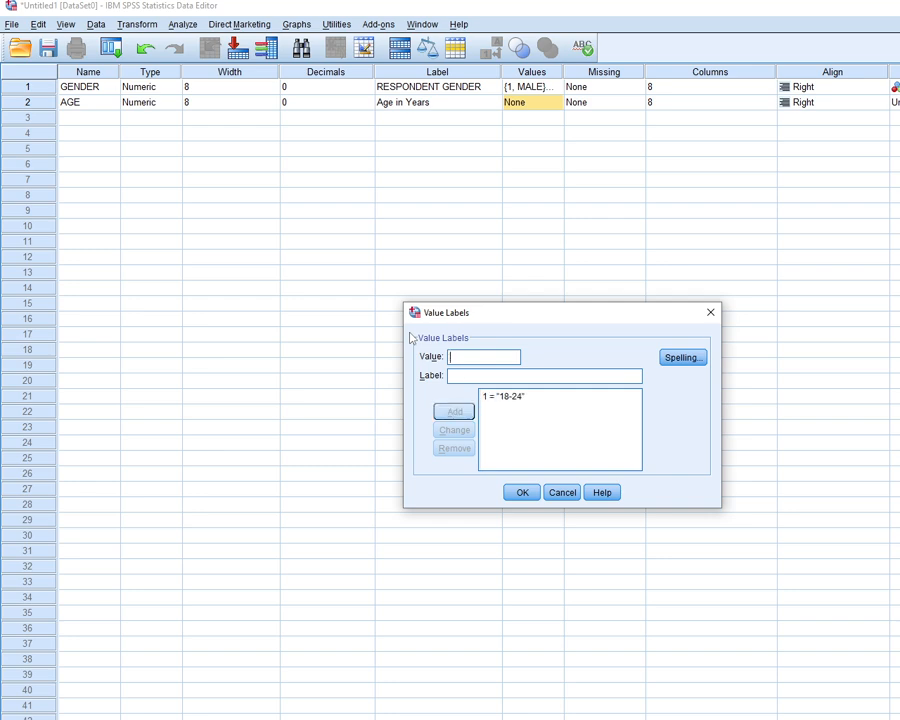
Add the value labels 2 = 25-34 and 3 = 35-44 for the AGE variable
{"action": "type", "text": "2"}
{"action": "key", "text": "Tab"}
{"action": "type", "text": "2"}
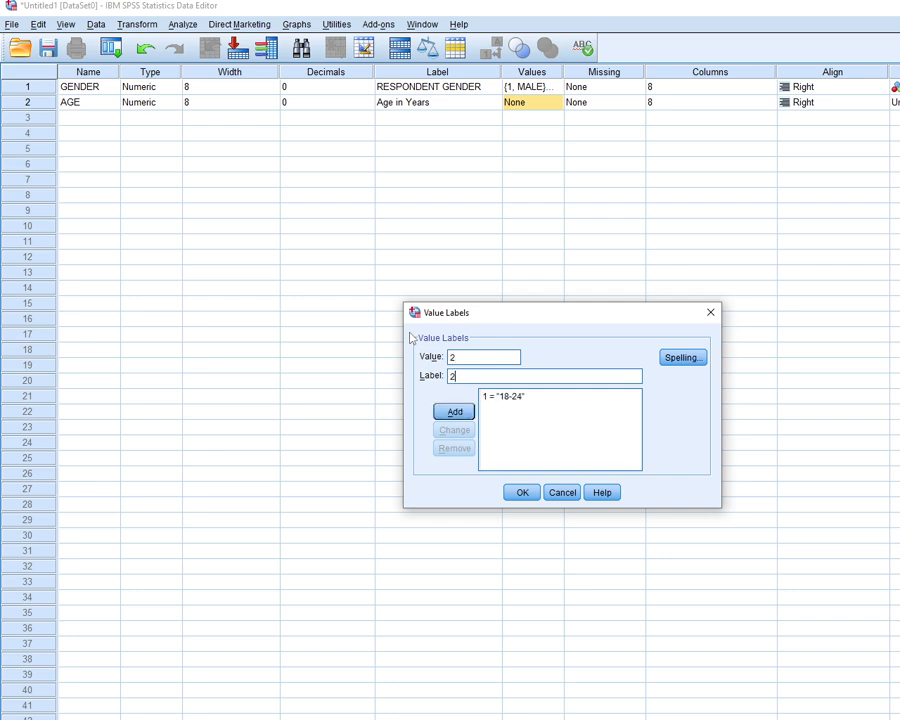
{"action": "type", "text": "5-34"}
{"action": "key", "text": "Return"}
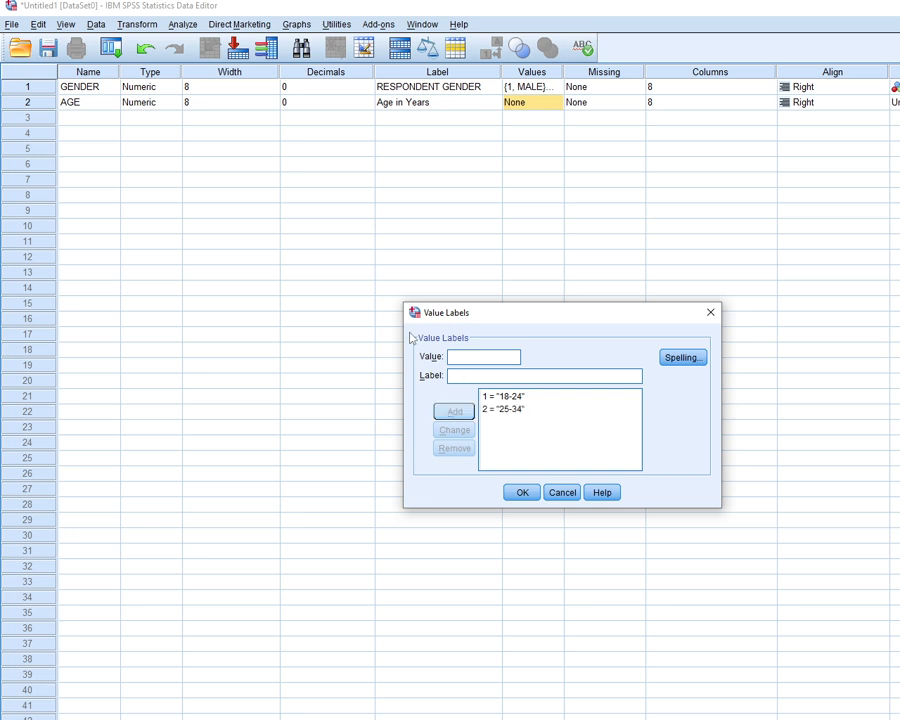
{"action": "type", "text": "3"}
{"action": "key", "text": "Tab"}
{"action": "type", "text": "35"}
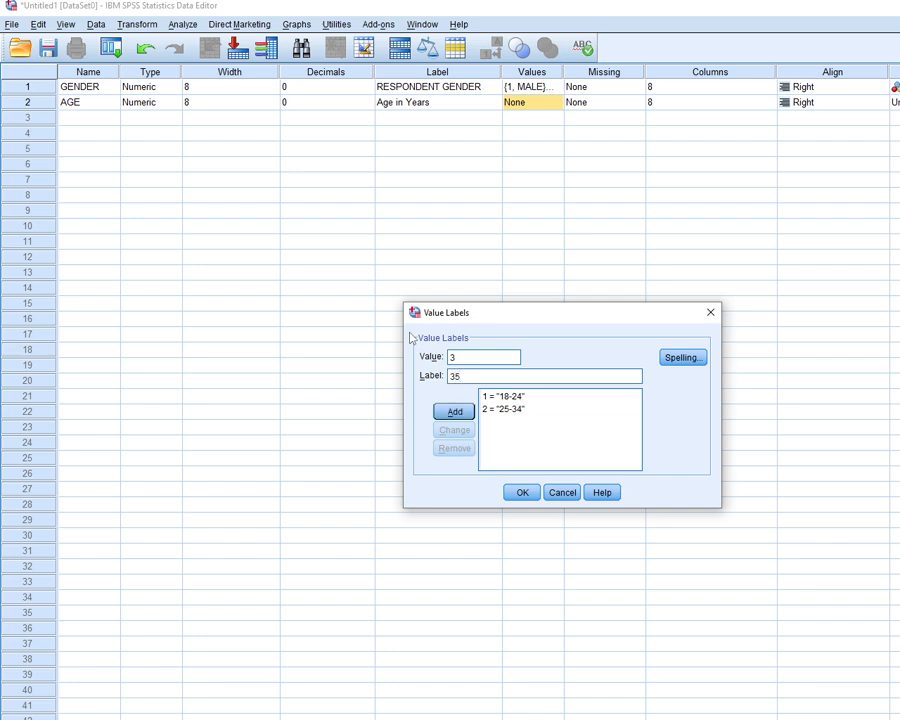
{"action": "type", "text": "-44"}
{"action": "key", "text": "Return"}
Add the value label 4 = 45-54 for the AGE variable
{"action": "type", "text": "4"}
{"action": "key", "text": "Tab"}
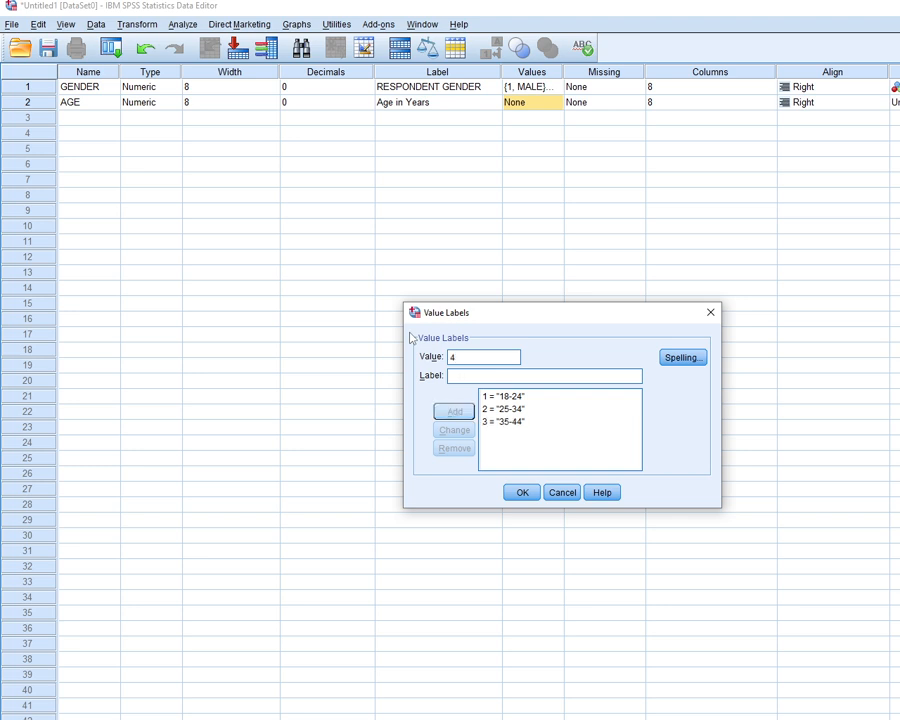
{"action": "type", "text": "45"}
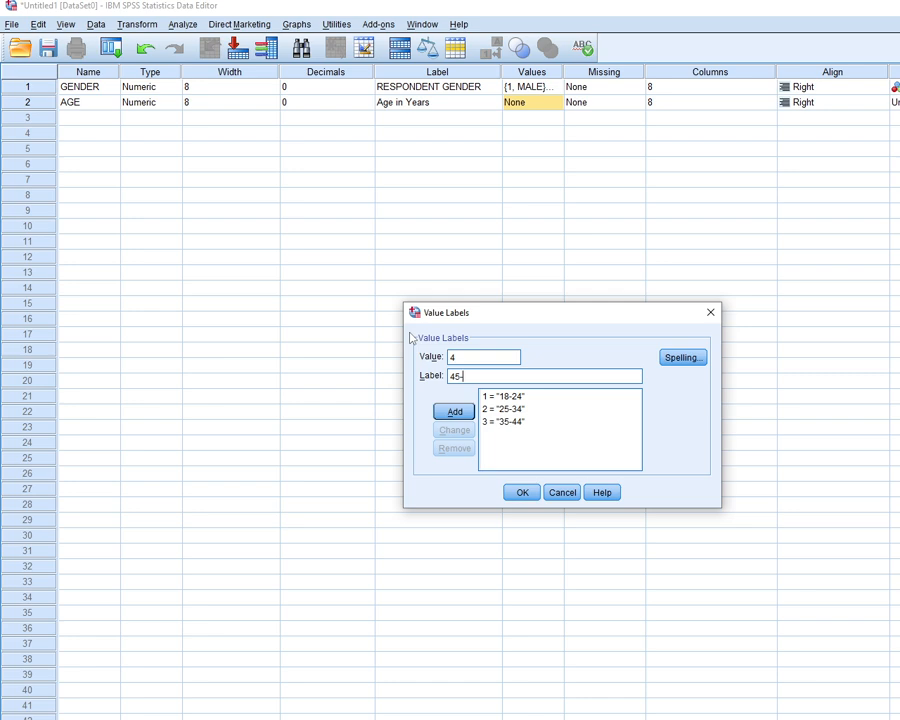
{"action": "type", "text": "-54"}
{"action": "key", "text": "Return"}
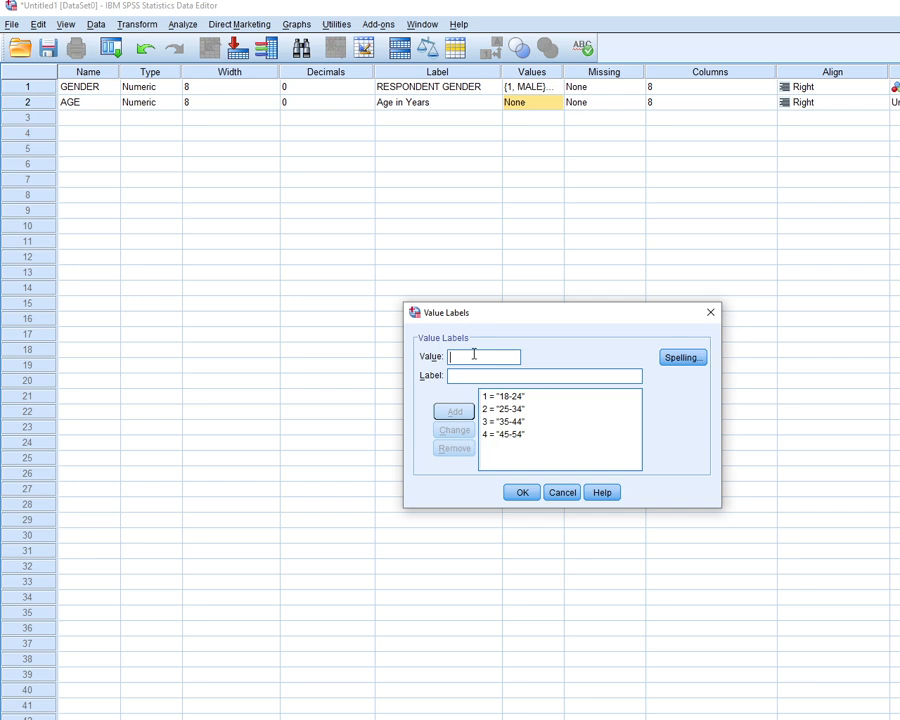
Complete AGE's value labels with 5 = 55 AND ABOVE and set the variable's measurement level to Ordinal
{"action": "type", "text": "5"}
{"action": "left_click", "coordinate": [490, 375]}
{"action": "type", "text": "55"}
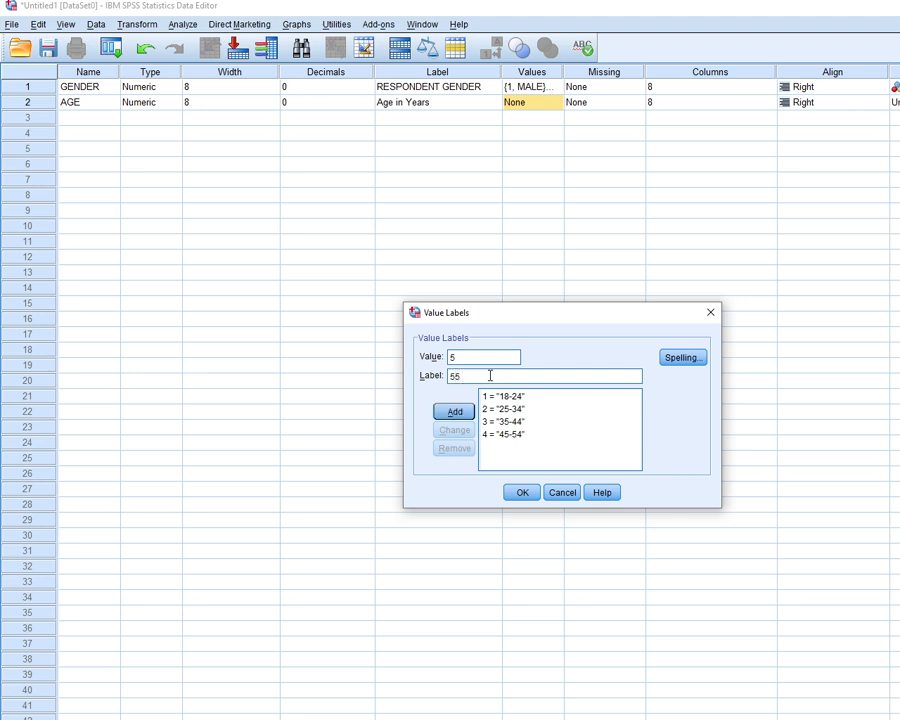
{"action": "type", "text": " AND ABOVE"}
{"action": "left_click", "coordinate": [452, 413]}
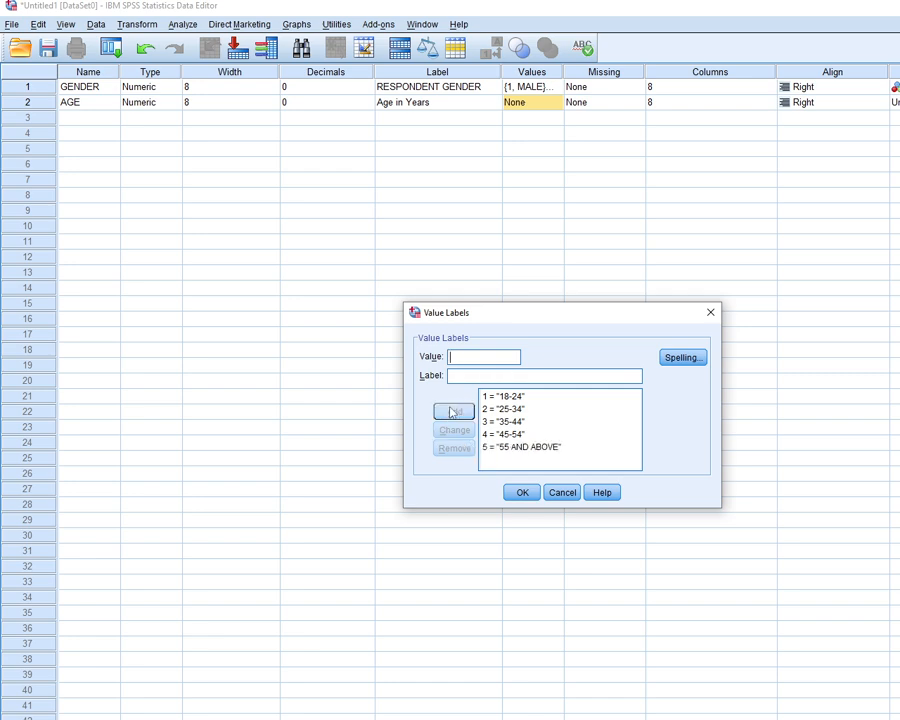
{"action": "left_click", "coordinate": [518, 493]}
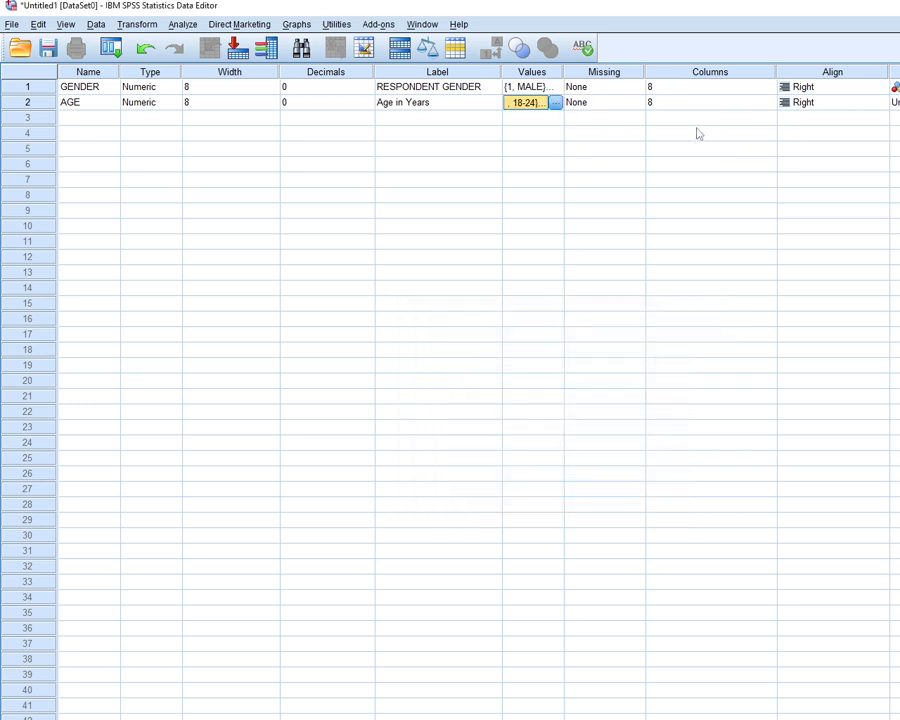
{"action": "left_click", "coordinate": [897, 102]}
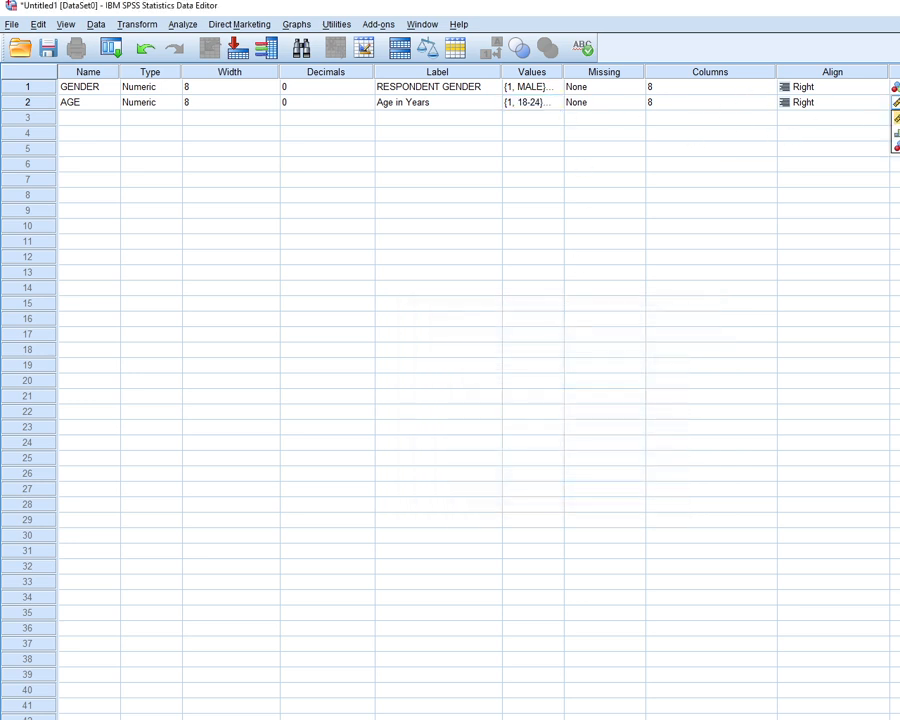
{"action": "left_click", "coordinate": [897, 132]}
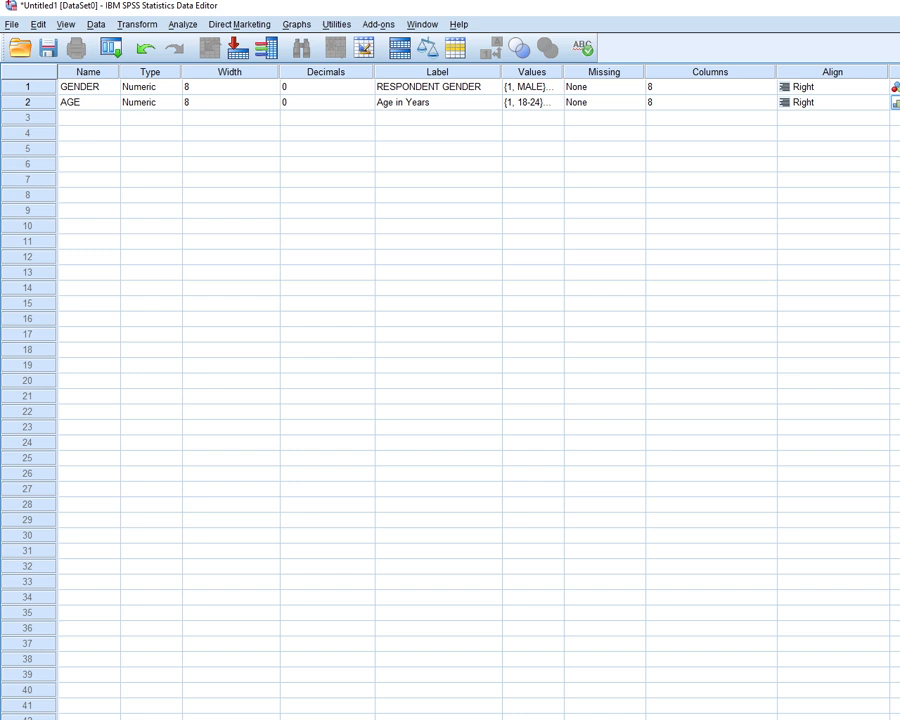
Define a third variable below AGE with the name OCCUPATION
{"action": "left_click", "coordinate": [68, 118]}
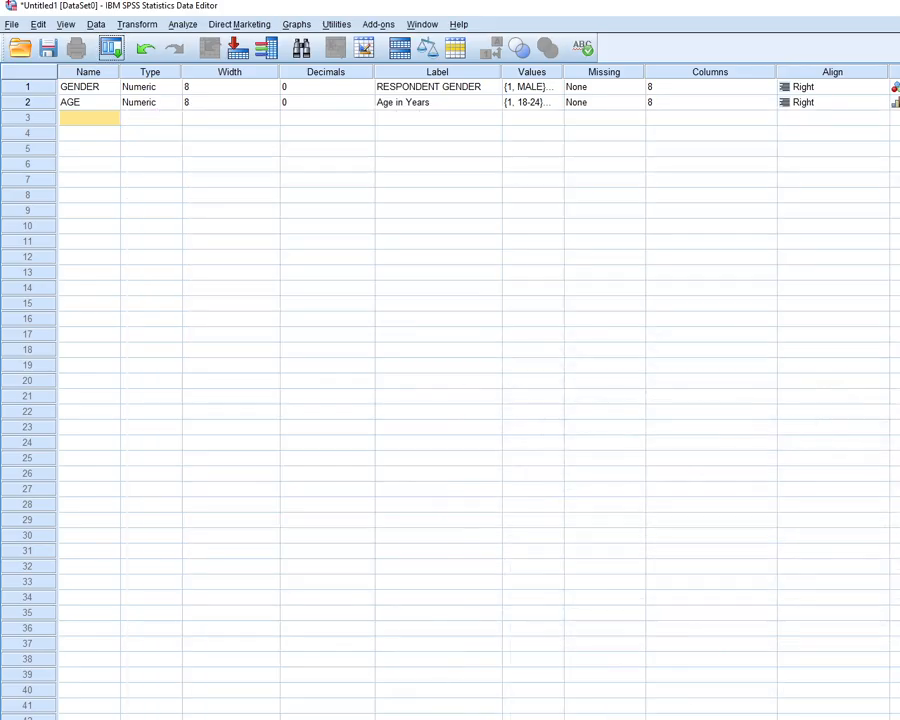
{"action": "left_click", "coordinate": [100, 120]}
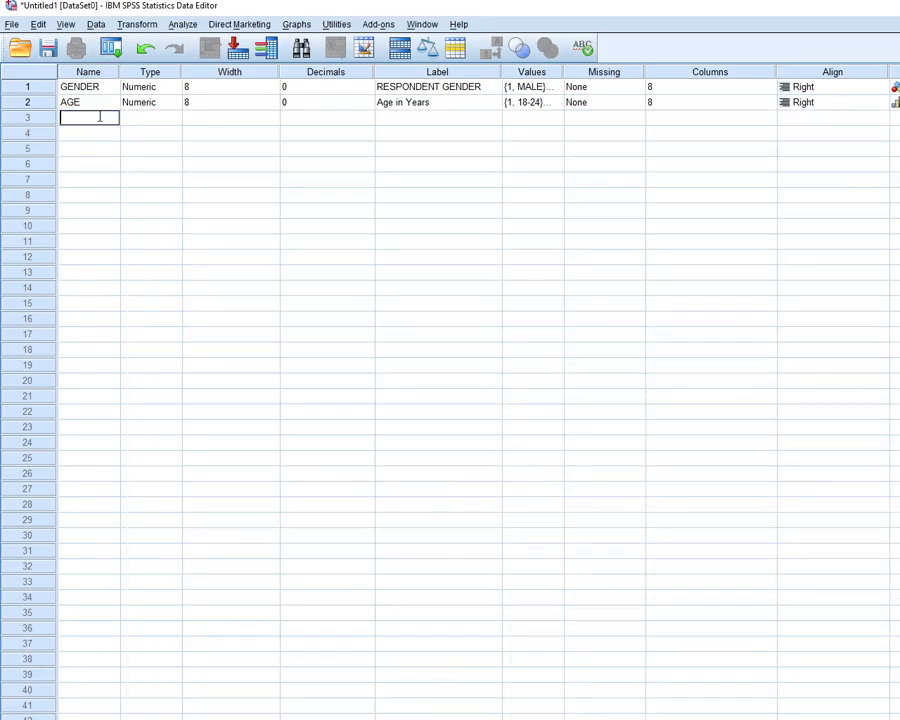
{"action": "type", "text": "OCCUPATION"}
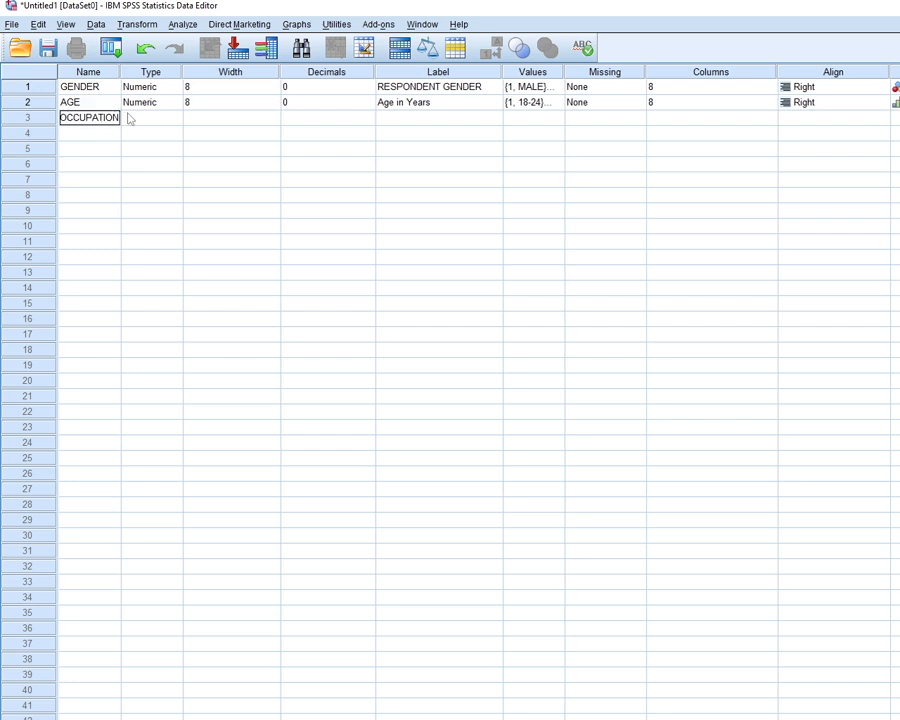
{"action": "key", "text": "Tab"}
Set the OCCUPATION variable's decimals to 0 and enter OCCUPATION as its label
{"action": "left_click", "coordinate": [296, 117]}
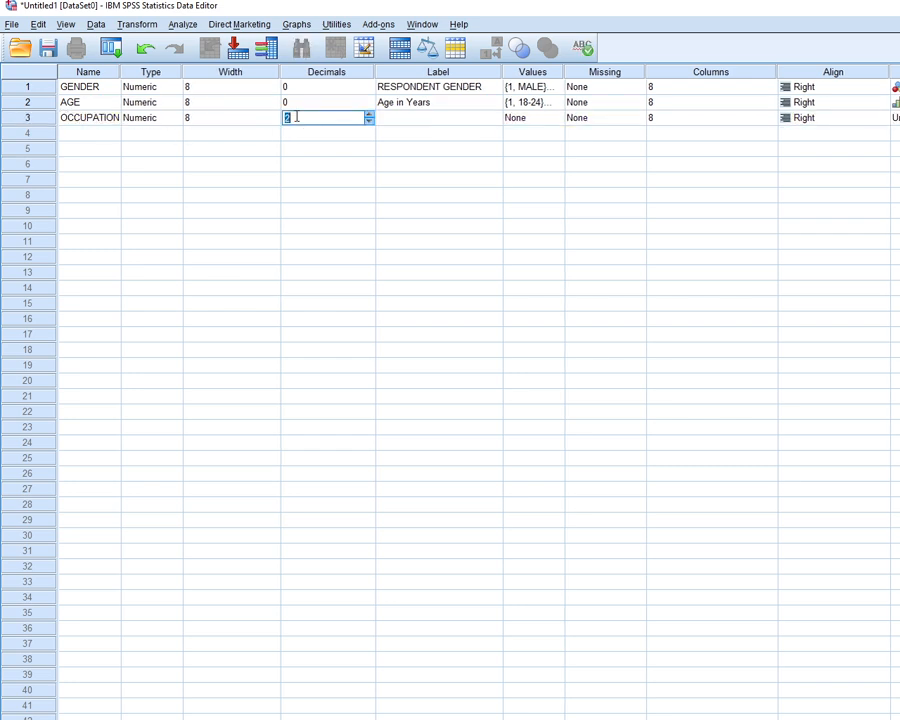
{"action": "key", "text": "BackSpace"}
{"action": "type", "text": "0"}
{"action": "left_click", "coordinate": [400, 106]}
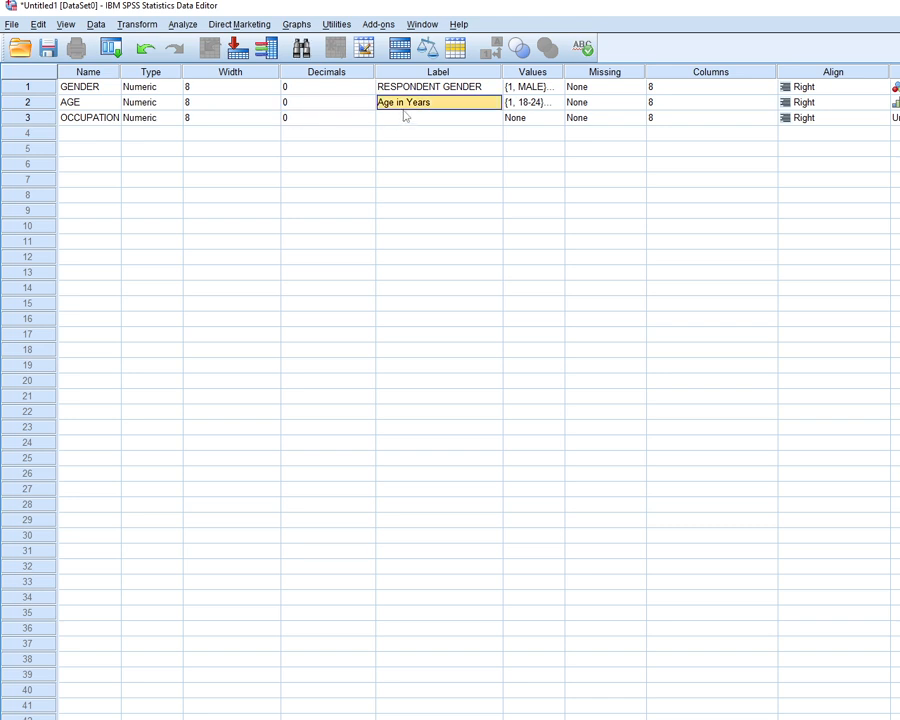
{"action": "left_click", "coordinate": [398, 117]}
{"action": "type", "text": "OC"}
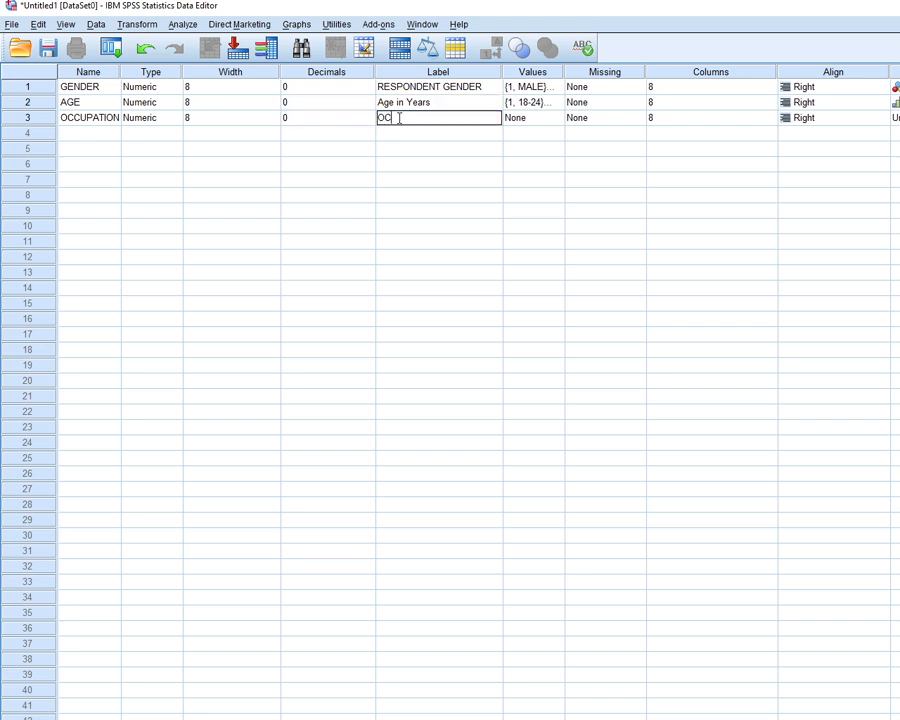
{"action": "type", "text": "CUPATION"}
Widen the Values column and add the value label 1 = EMPLOYED for the OCCUPATION variable
{"action": "left_click_drag", "start_coordinate": [563, 70], "coordinate": [600, 72]}
{"action": "left_click", "coordinate": [593, 120]}
{"action": "left_click", "coordinate": [593, 120]}
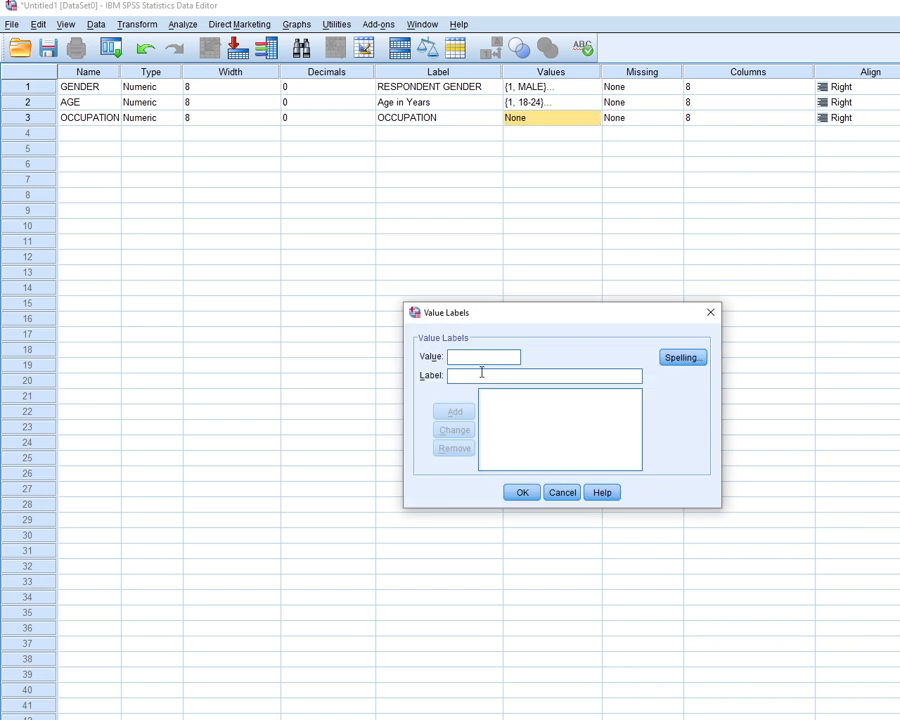
{"action": "type", "text": "1"}
{"action": "type", "text": "EMPL"}
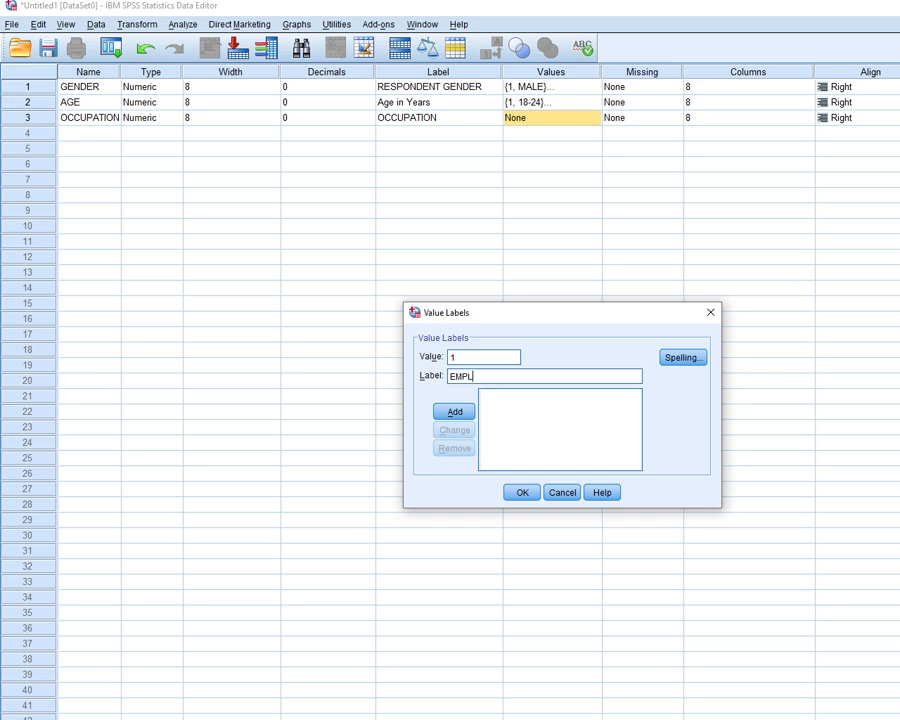
{"action": "type", "text": "OYED"}
{"action": "key", "text": "Return"}
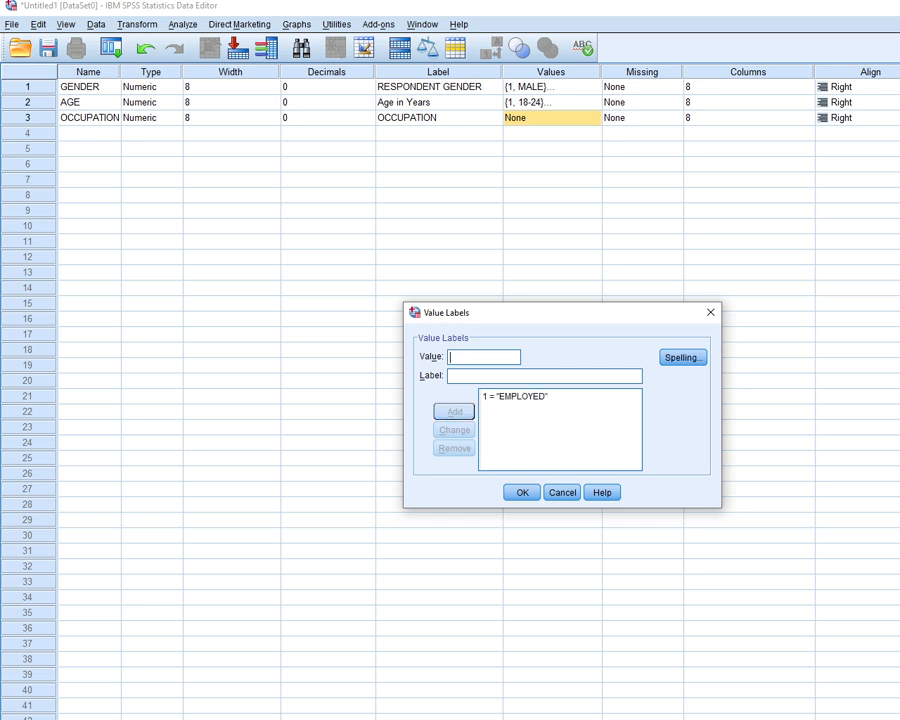
Add the value label 2 = SELF EMPLOYED for the OCCUPATION variable
{"action": "type", "text": "2"}
{"action": "key", "text": "Tab"}
{"action": "type", "text": "SE"}
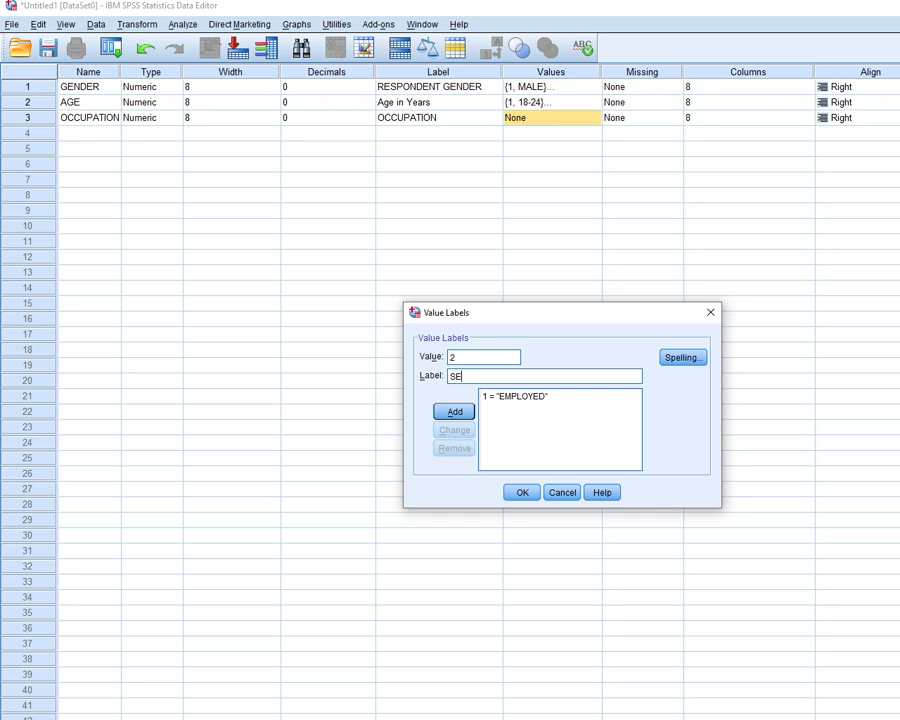
{"action": "type", "text": "LF EMPLOYED"}
{"action": "key", "text": "Return"}
Add the value label 3 = CLAIMANT and apply the value labels to the OCCUPATION variable
{"action": "type", "text": "3"}
{"action": "key", "text": "Tab"}
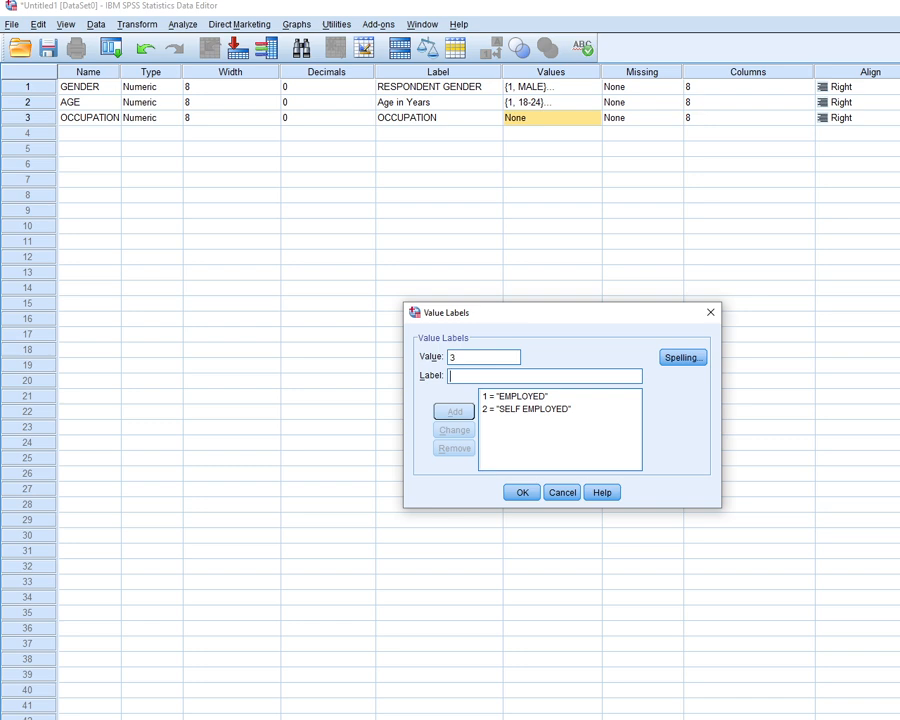
{"action": "type", "text": "CLAIMANT"}
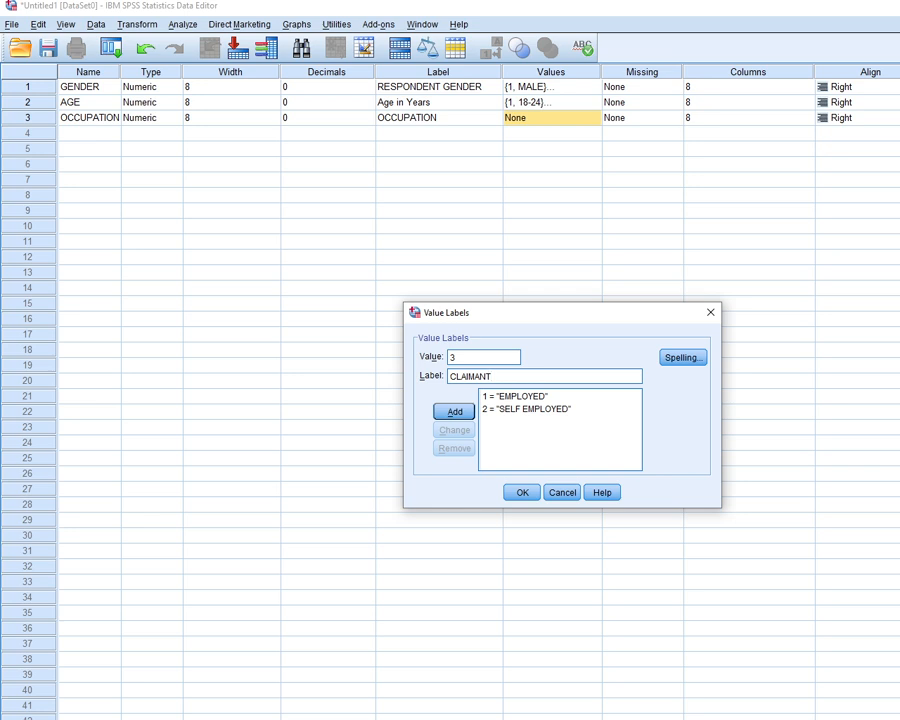
{"action": "left_click", "coordinate": [452, 414]}
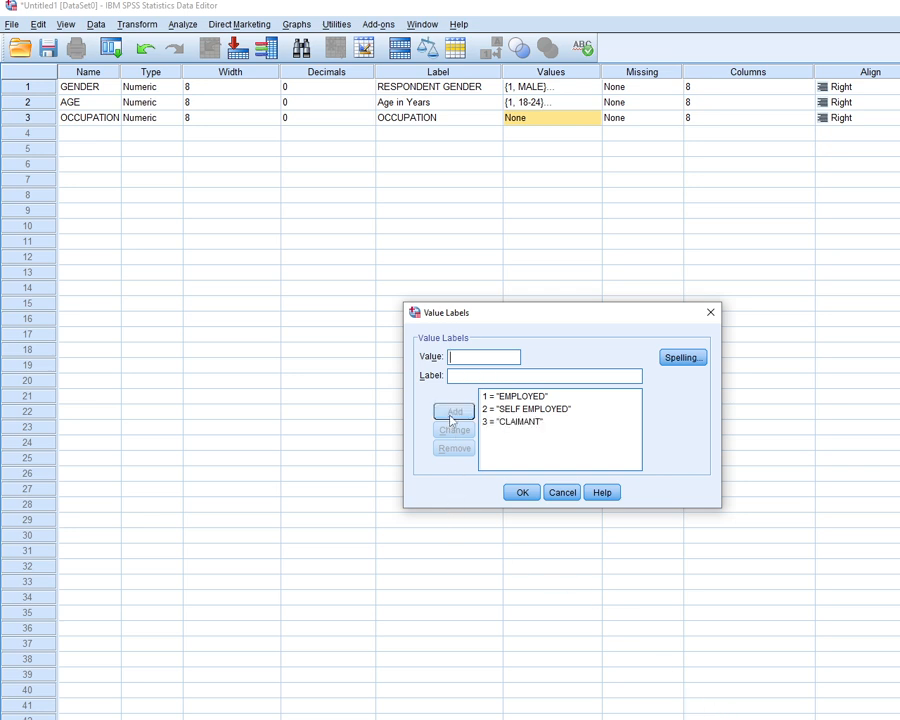
{"action": "left_click", "coordinate": [520, 492]}
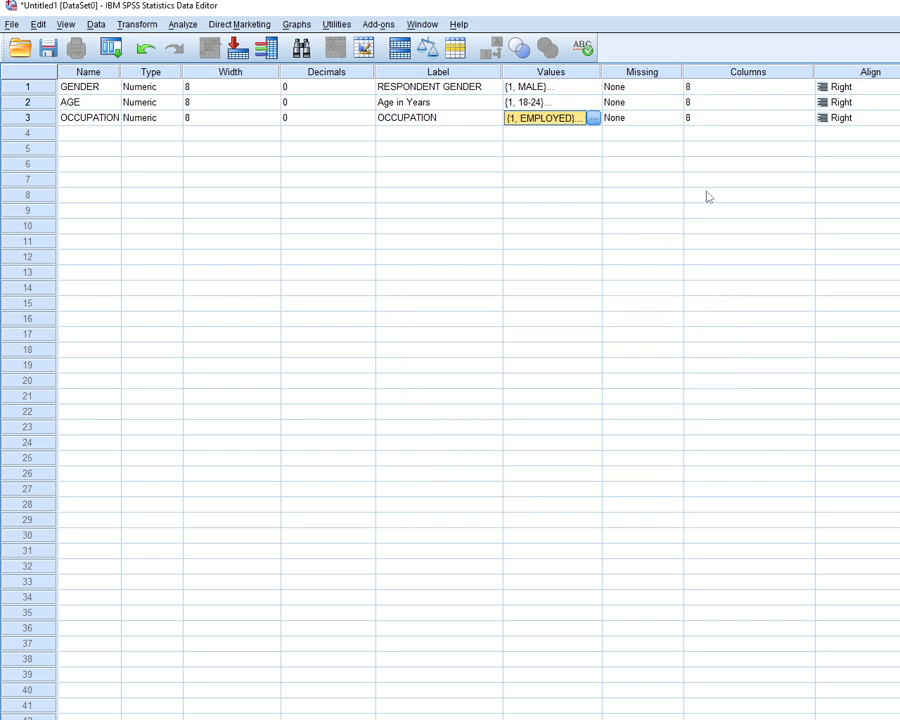
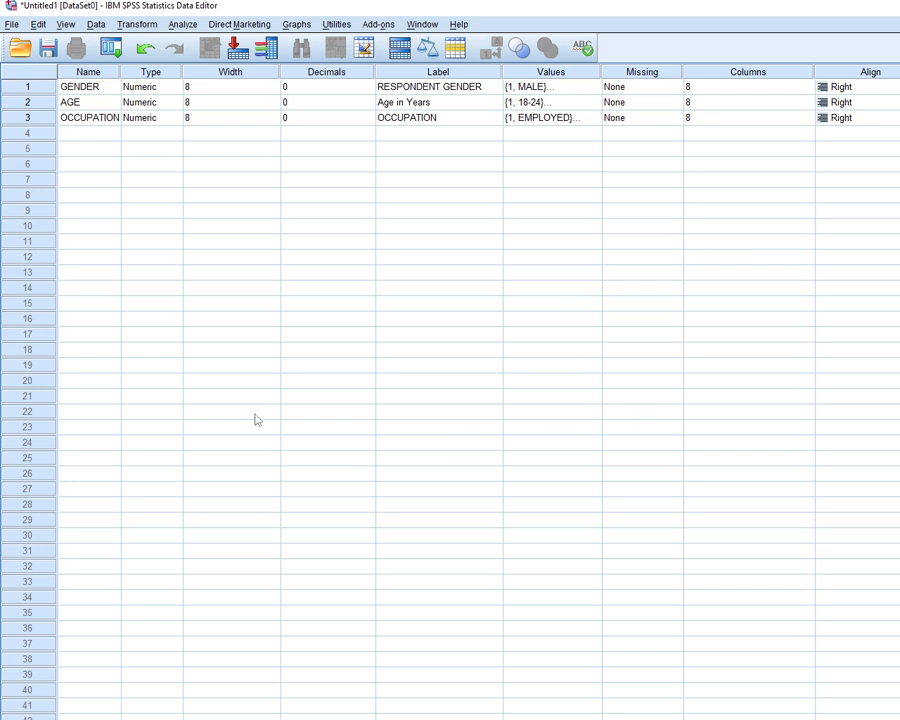
Check the questionnaire's fourth question, name the fourth variable RELATIONSHIP and set its decimals to 0
{"action": "left_click", "coordinate": [66, 135]}
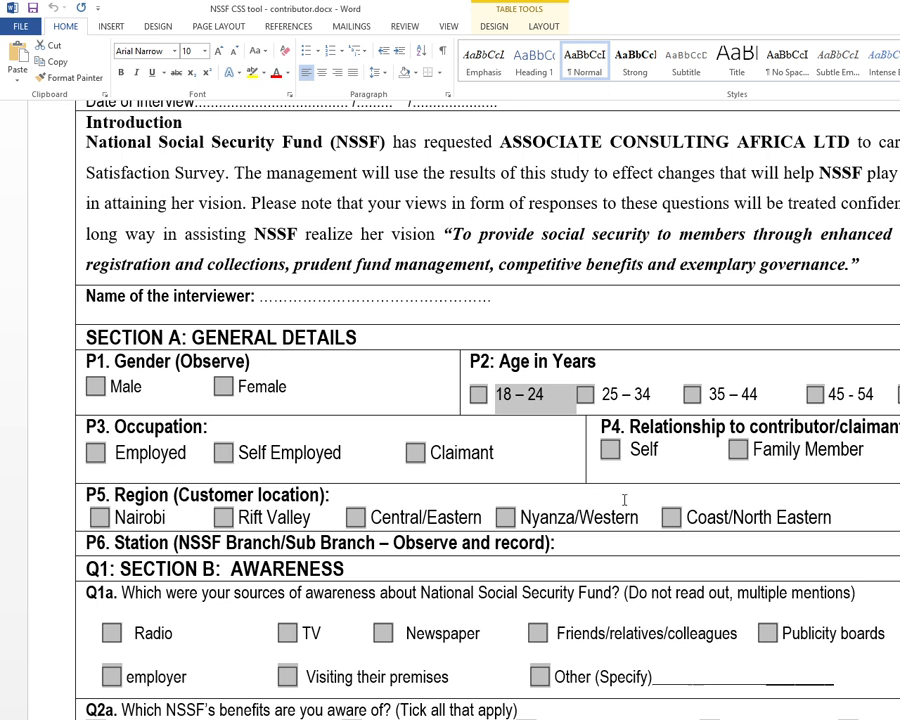
{"action": "left_click", "coordinate": [590, 717]}
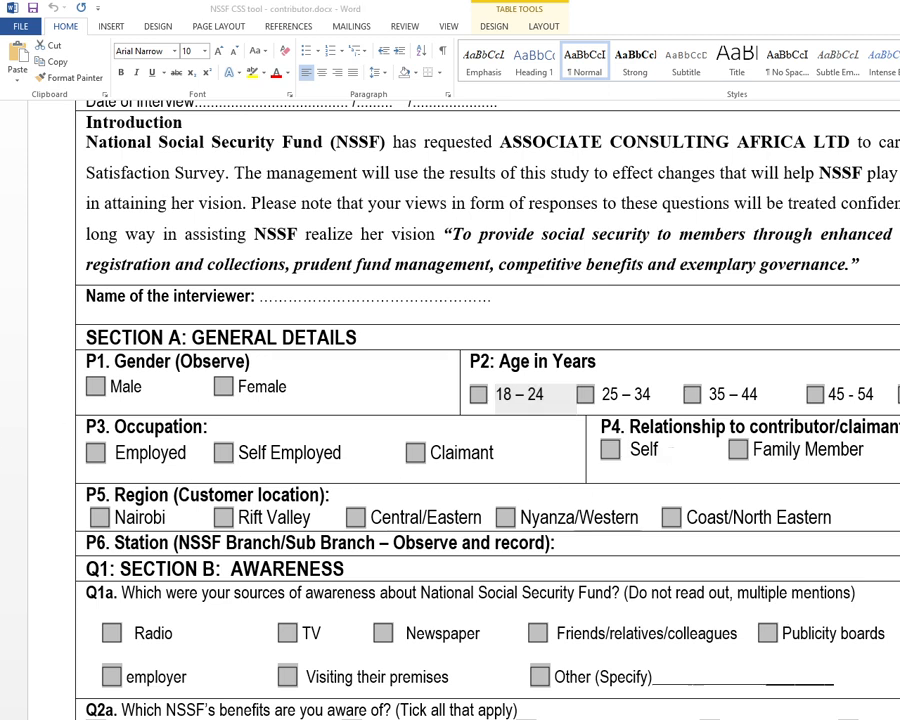
{"action": "left_click", "coordinate": [107, 133]}
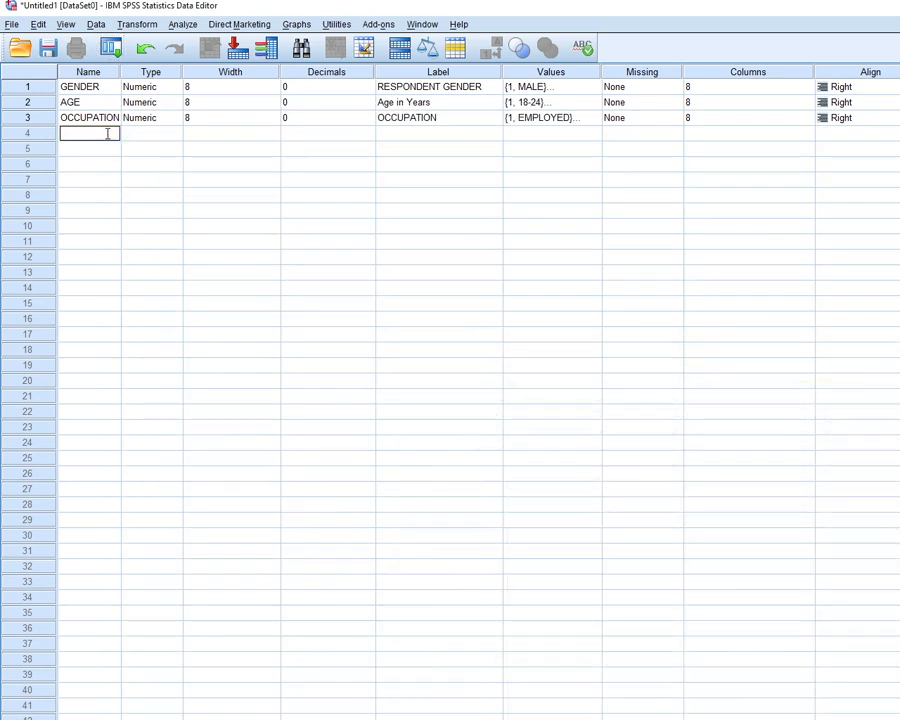
{"action": "type", "text": "RELATIONSHIP"}
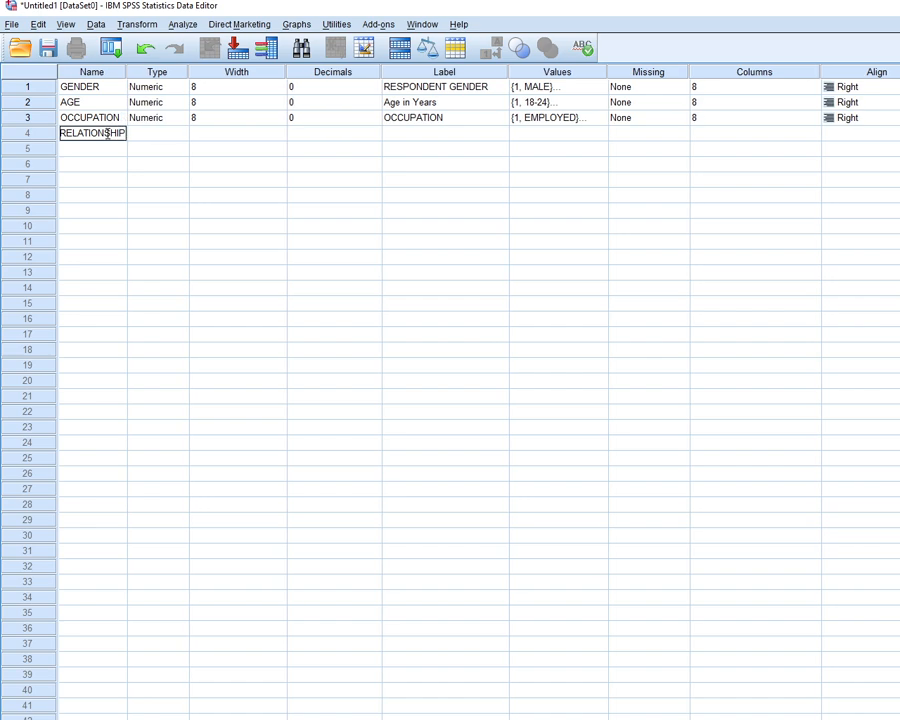
{"action": "left_click", "coordinate": [155, 139]}
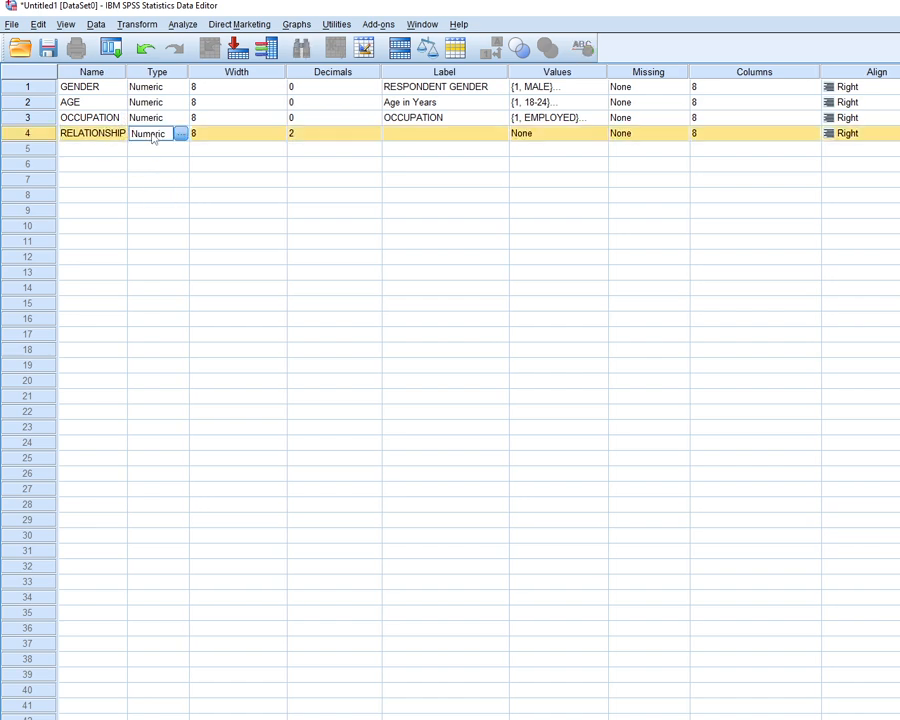
{"action": "left_click", "coordinate": [300, 136]}
{"action": "type", "text": "0"}
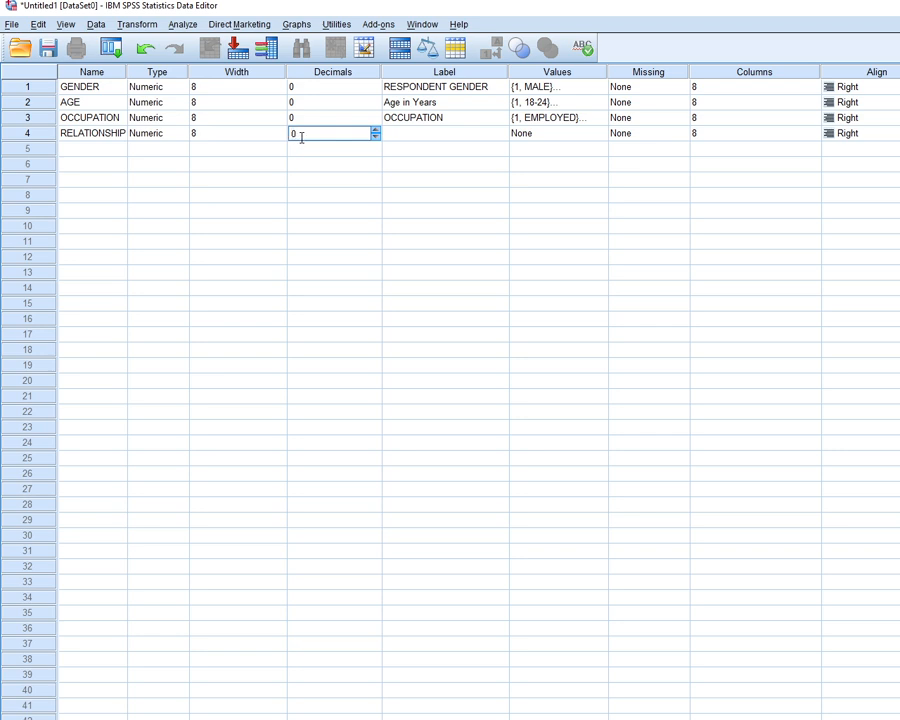
Enter RELATIONSHIP TO CONTRIBUTOR as the label of the RELATIONSHIP variable
{"action": "left_click", "coordinate": [392, 134]}
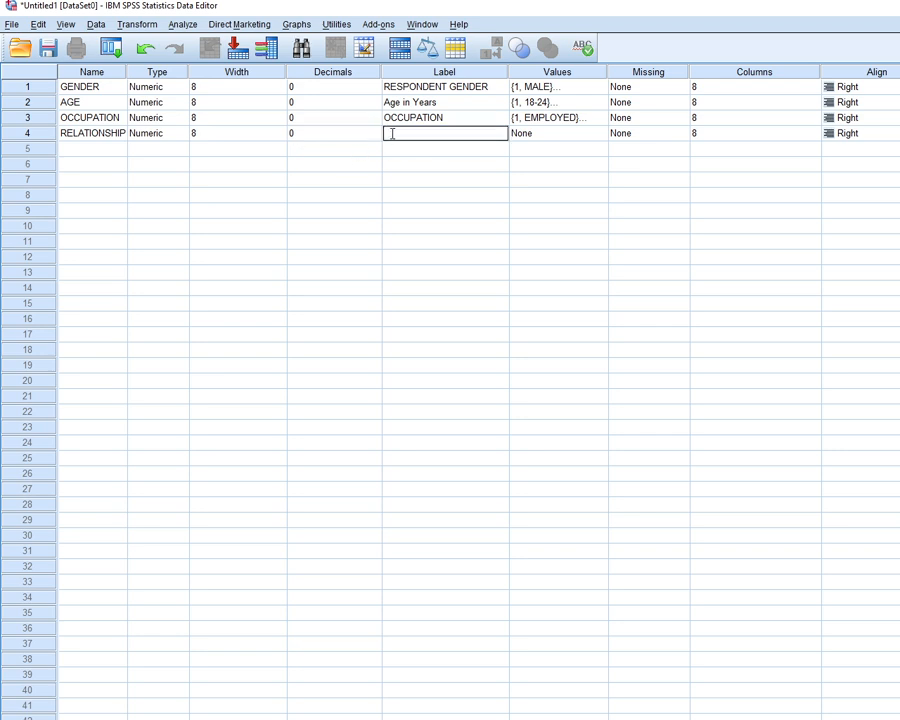
{"action": "type", "text": "RELATIONSHIP TO CO"}
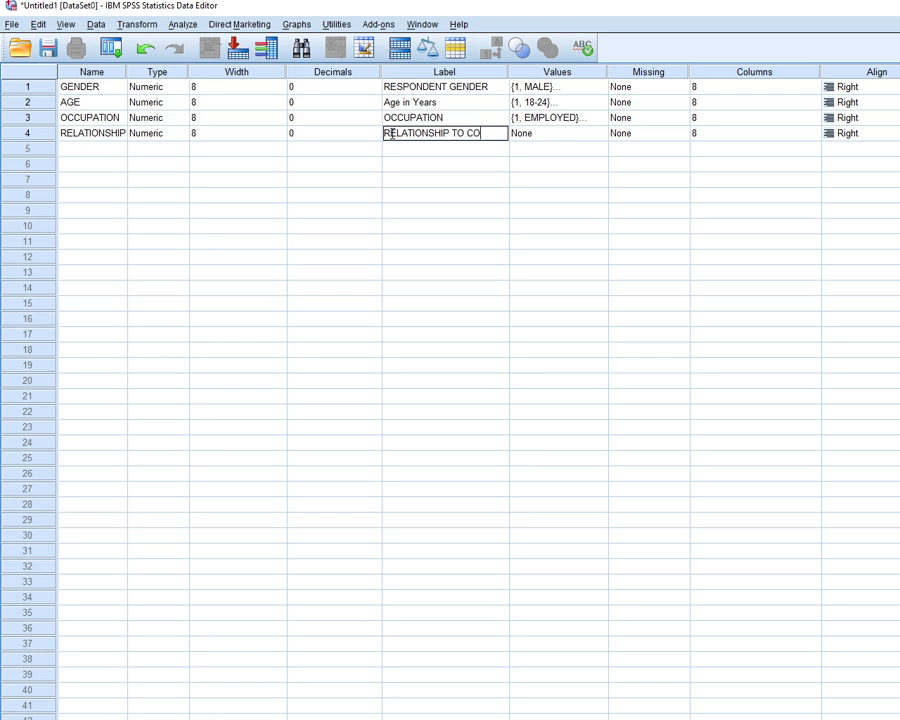
{"action": "type", "text": "NTRIBU"}
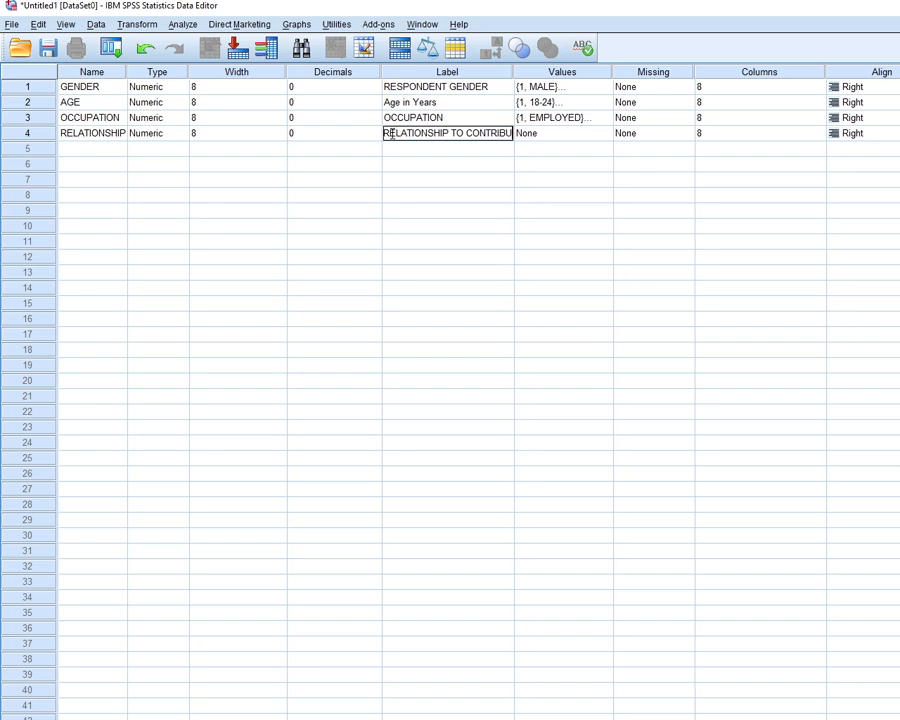
{"action": "type", "text": "TOR"}
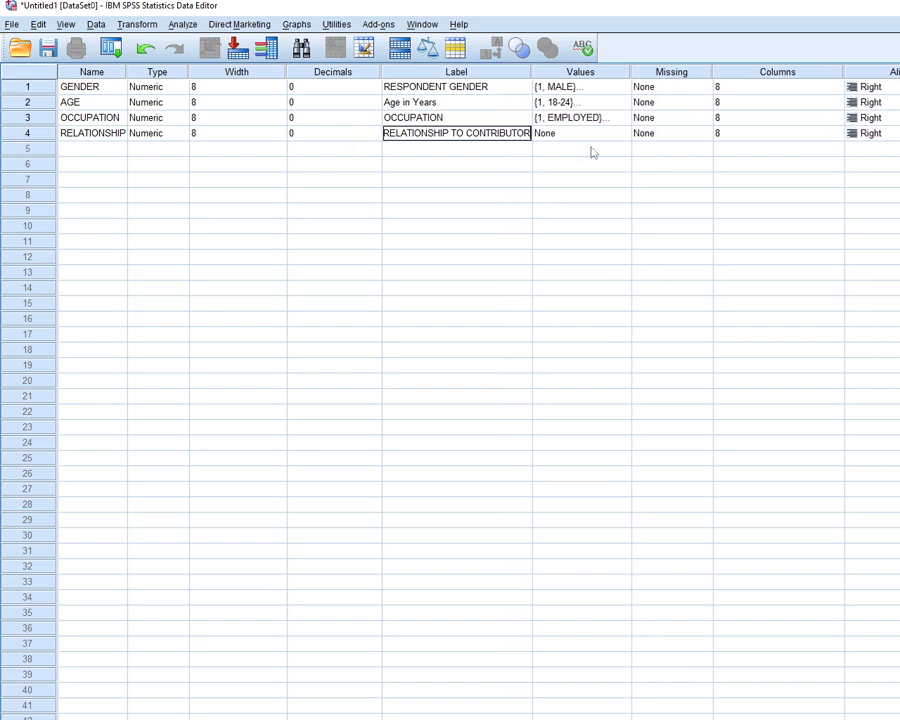
Add the value label 1 = SELF for the RELATIONSHIP variable
{"action": "double_click", "coordinate": [622, 132]}
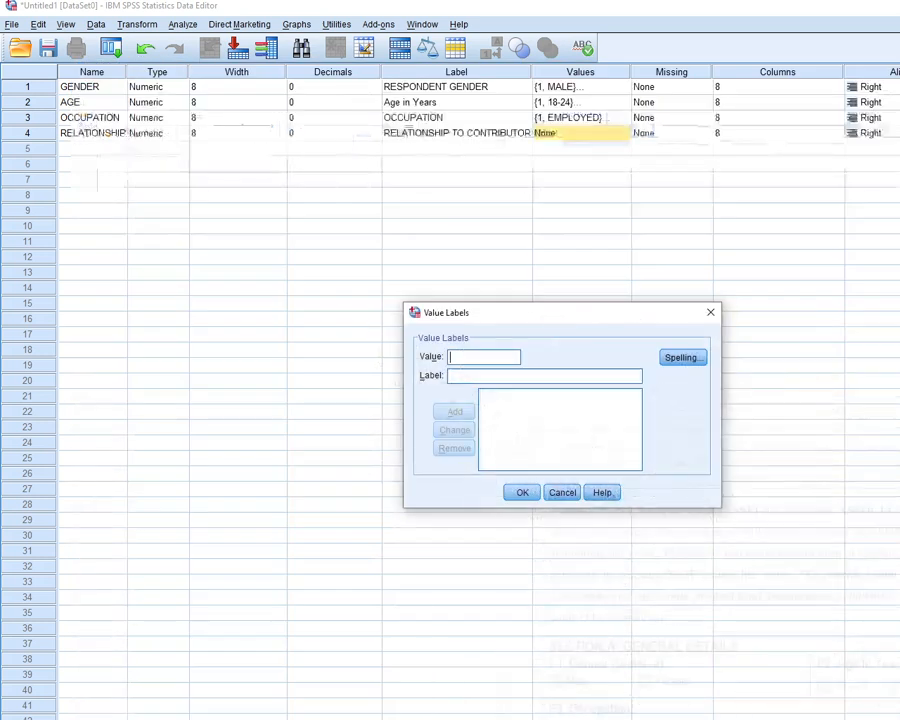
{"action": "type", "text": "1"}
{"action": "key", "text": "Tab"}
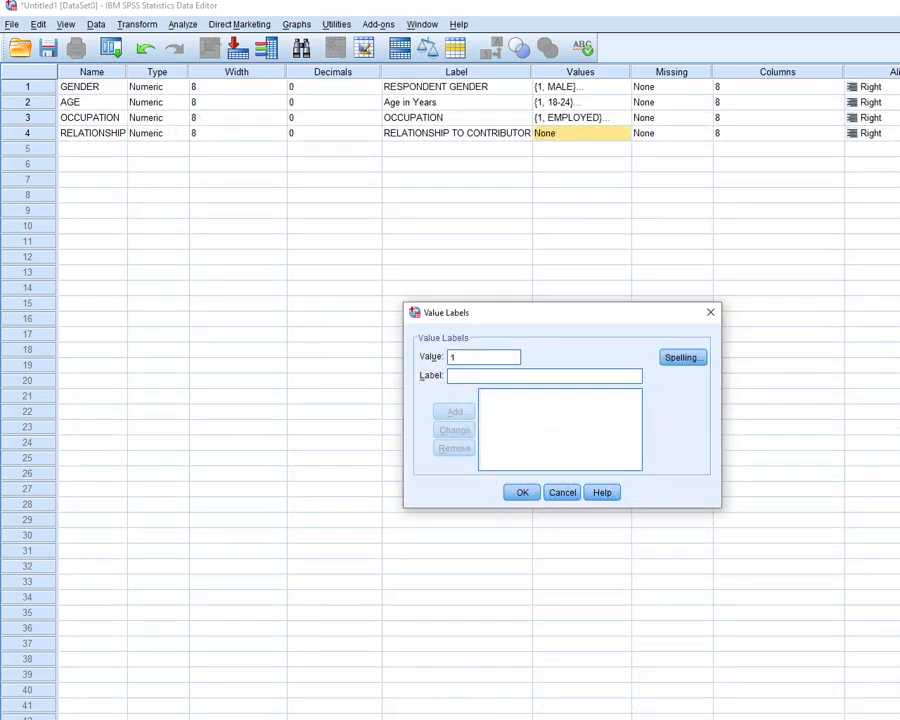
{"action": "type", "text": "SELF"}
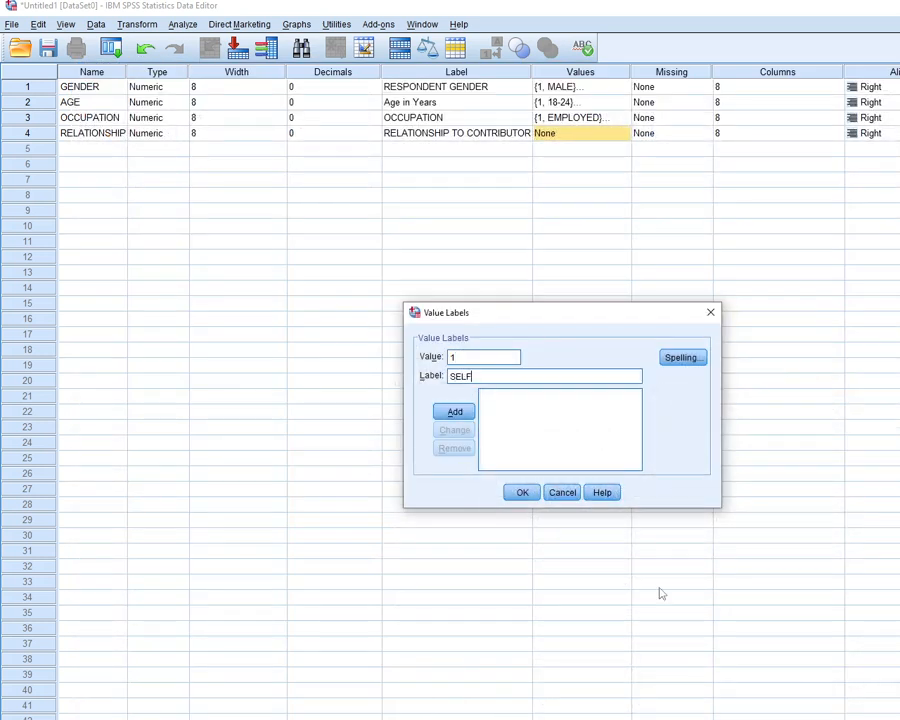
{"action": "left_click", "coordinate": [466, 413]}
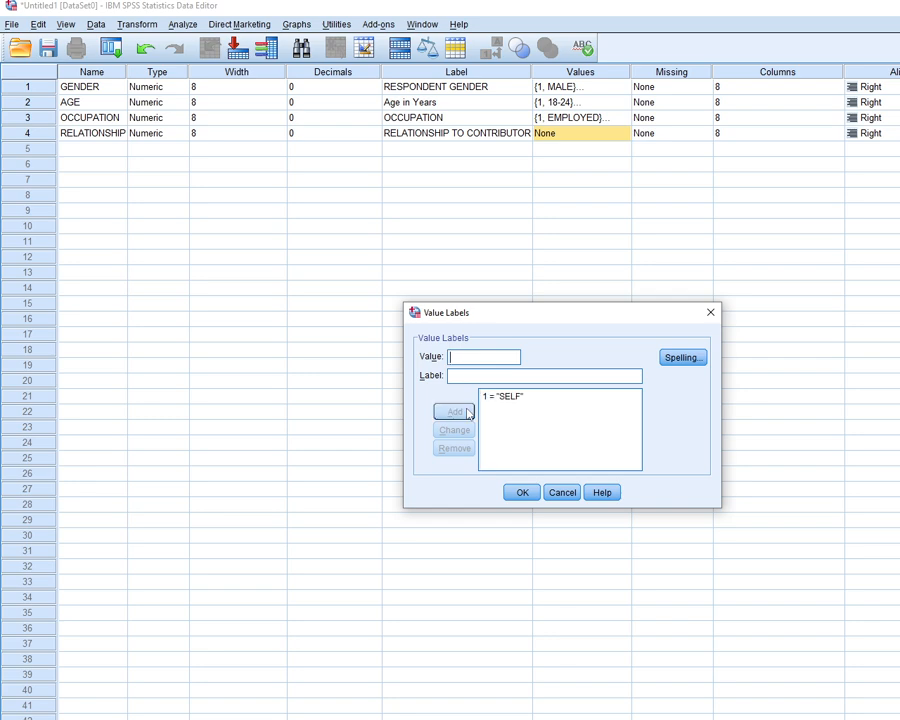
Add the value label 2 = FAMILY MEMBER for the RELATIONSHIP variable
{"action": "type", "text": "2"}
{"action": "key", "text": "Tab"}
{"action": "type", "text": "FAMILY"}
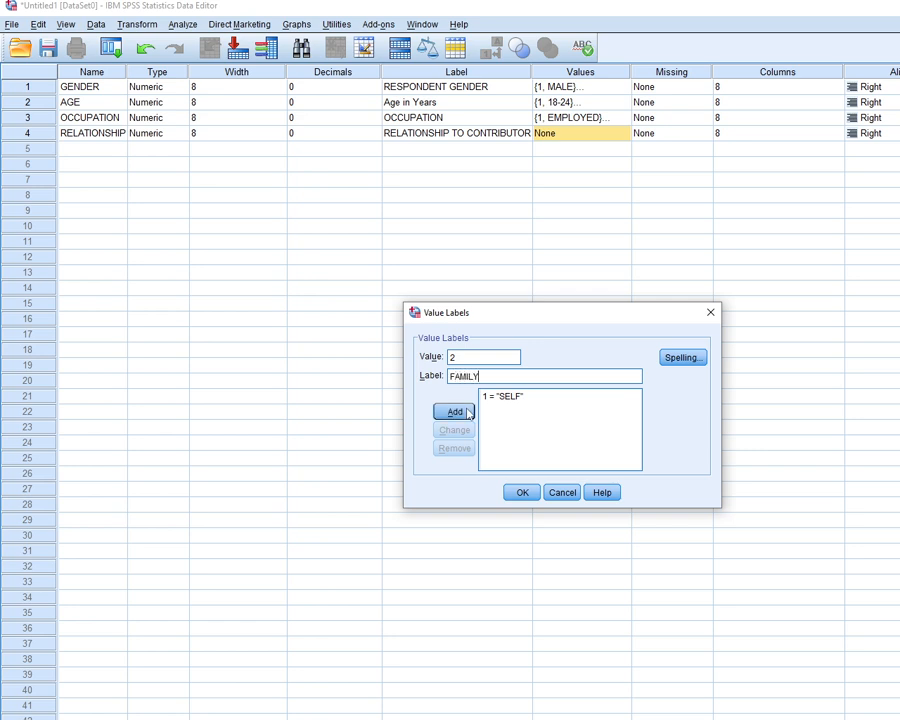
{"action": "type", "text": " MEMBER"}
{"action": "left_click", "coordinate": [455, 412]}
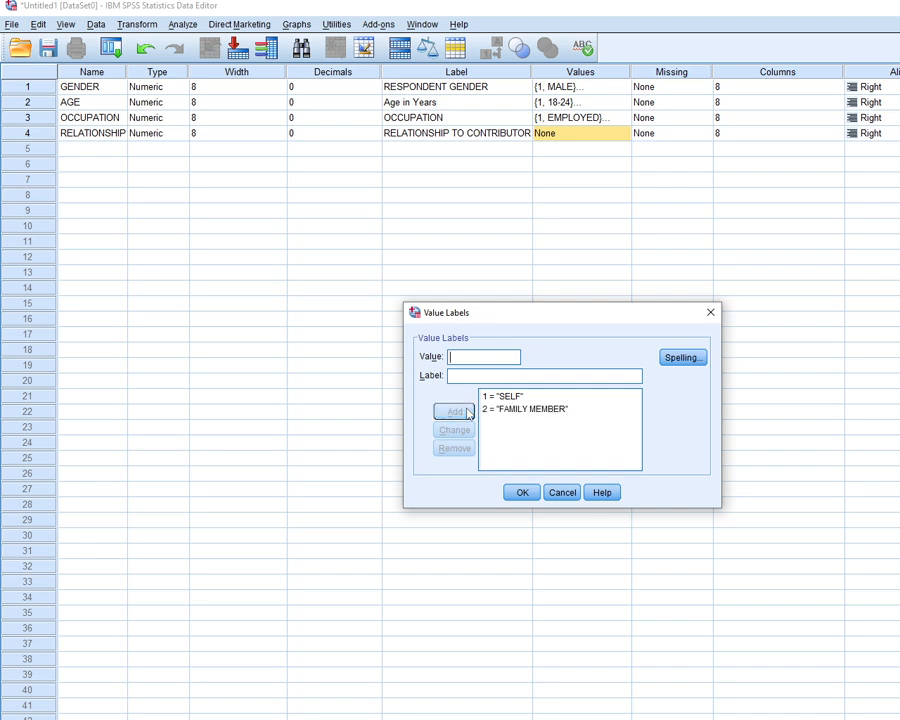
Enter FRIEND as the label for value 2 of RELATIONSHIP, replacing the existing label
{"action": "type", "text": "2"}
{"action": "left_click", "coordinate": [476, 376]}
{"action": "type", "text": "FRIEND"}
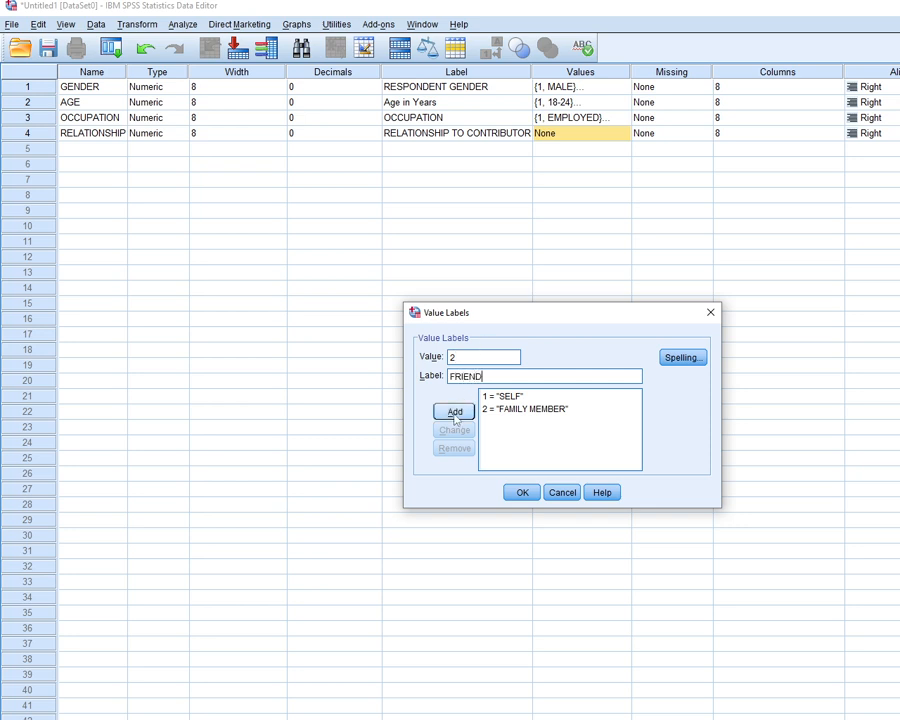
{"action": "left_click", "coordinate": [455, 412]}
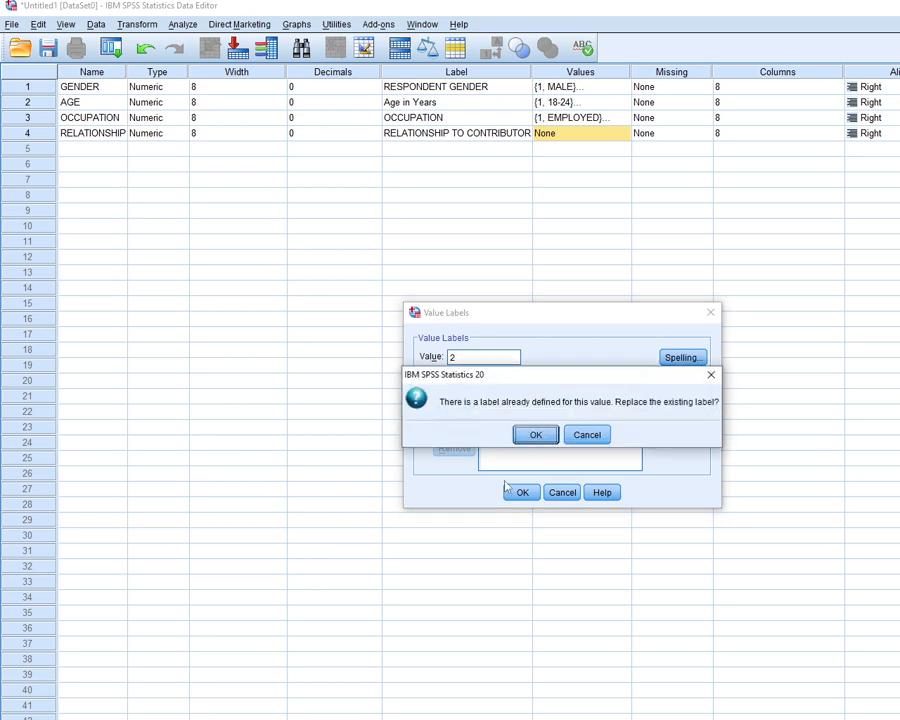
{"action": "left_click", "coordinate": [531, 437]}
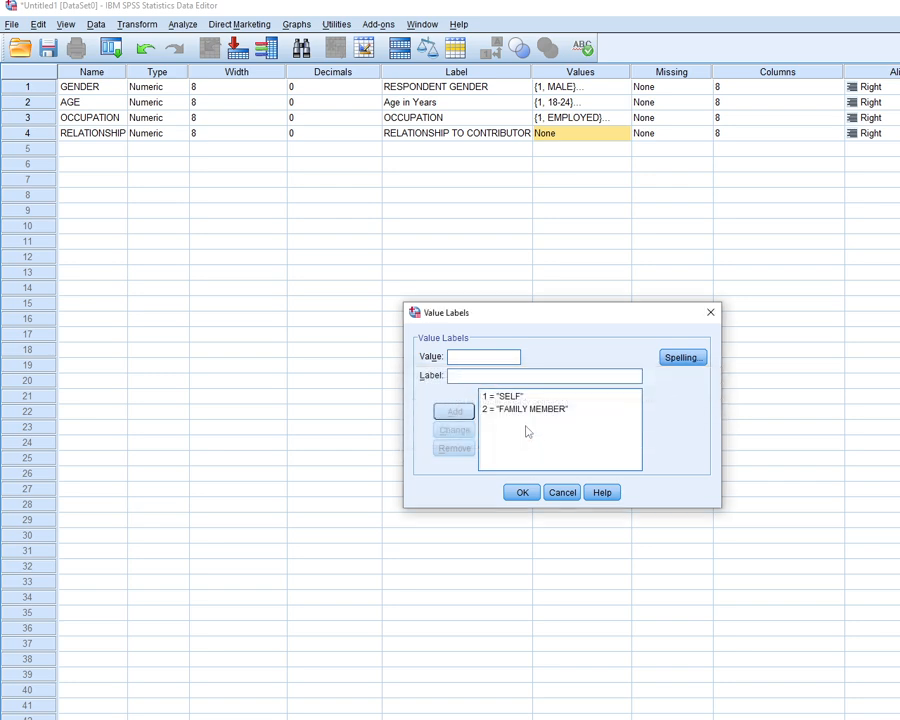
Add the value label 3 = FRIEND and apply the value labels to the RELATIONSHIP variable
{"action": "type", "text": "3"}
{"action": "left_click", "coordinate": [484, 374]}
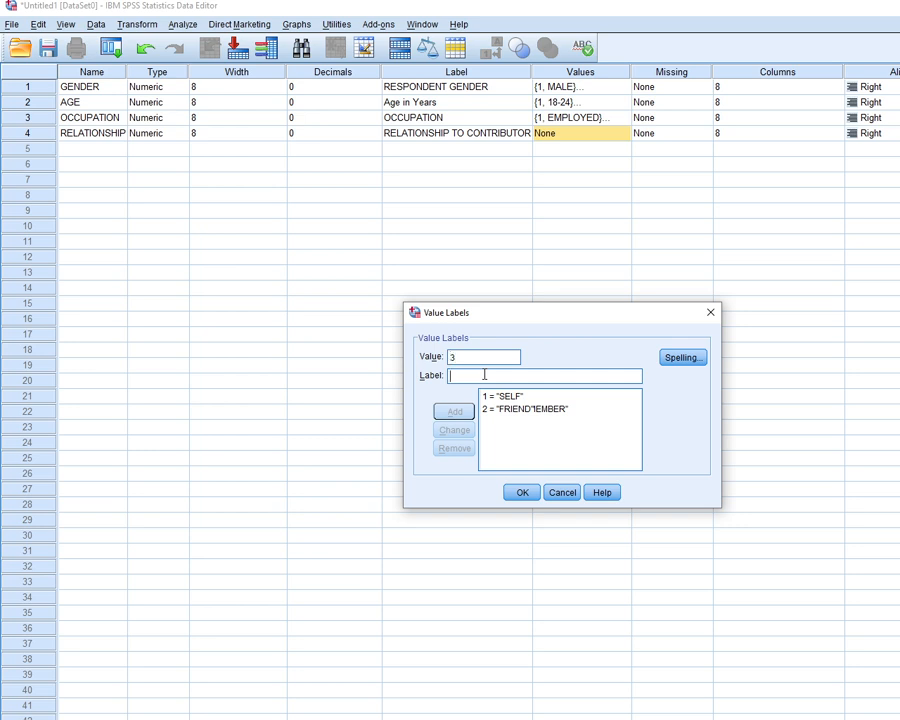
{"action": "type", "text": "FRIEND"}
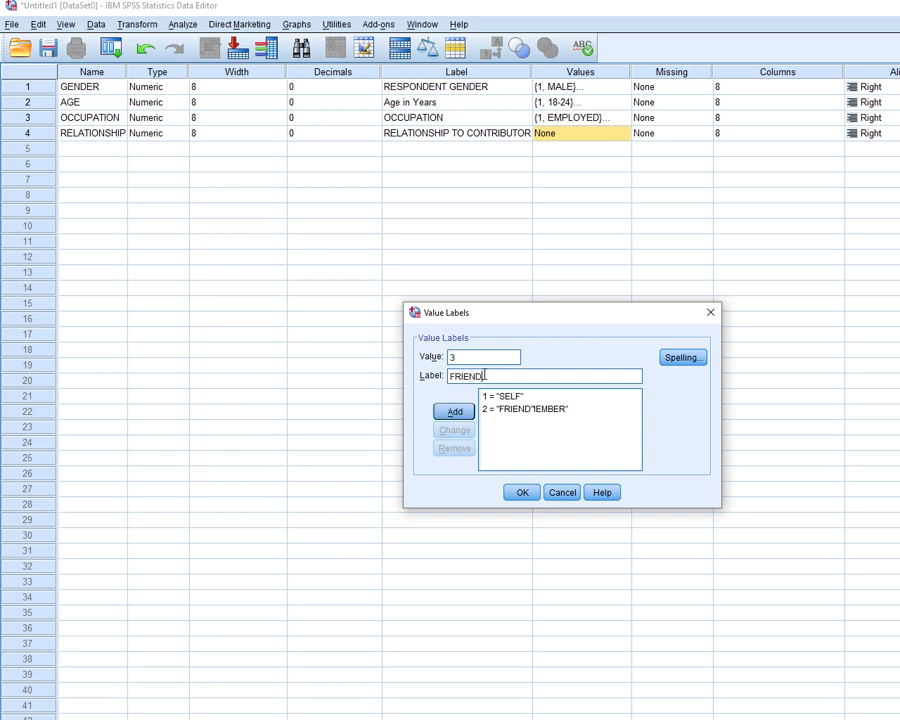
{"action": "left_click", "coordinate": [452, 411]}
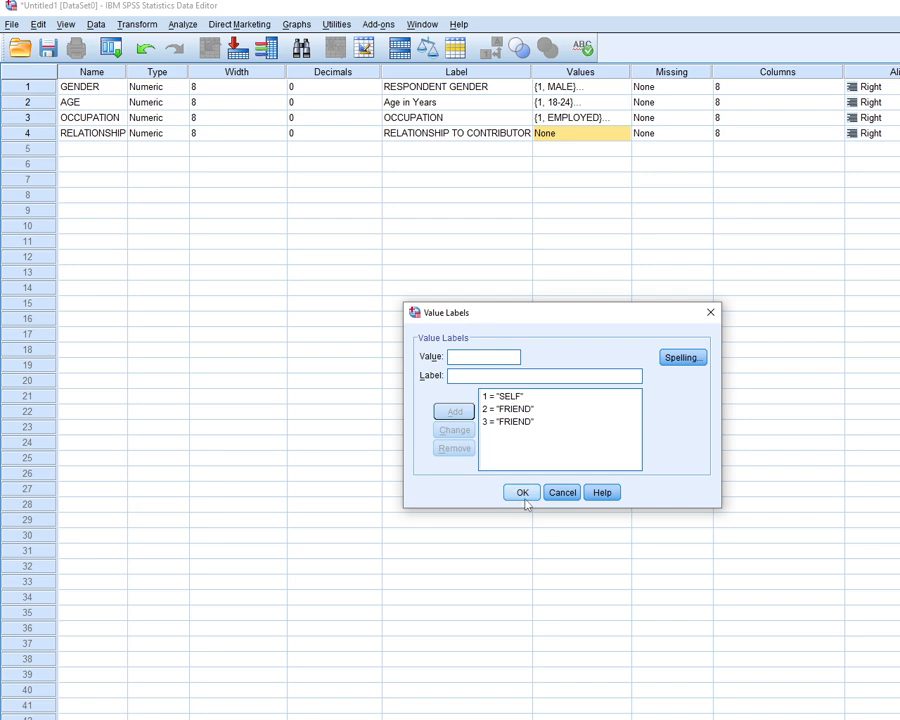
{"action": "left_click", "coordinate": [522, 492]}
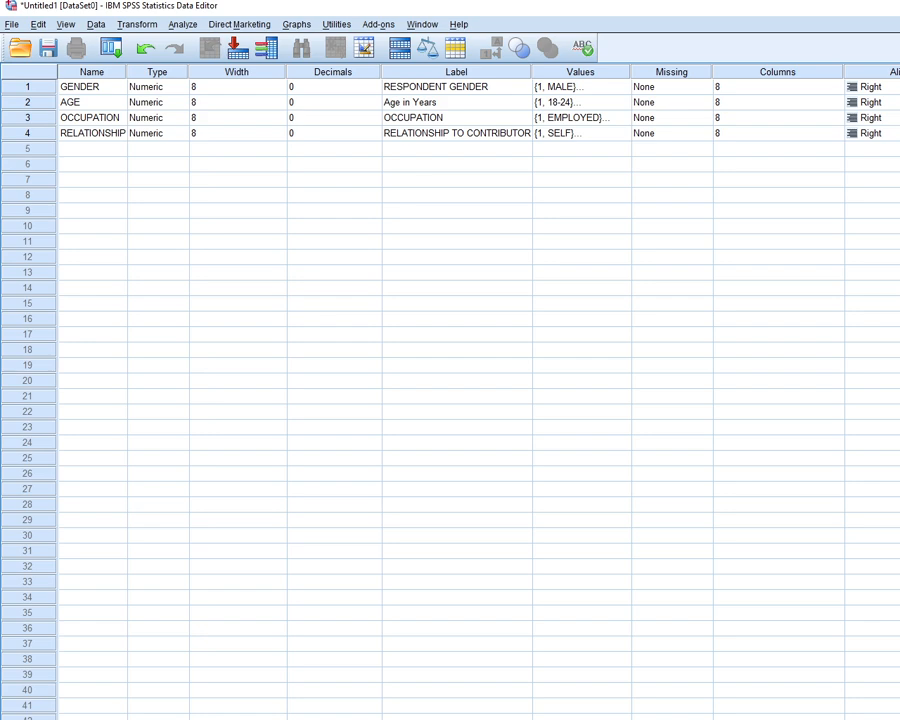
Check the questionnaire's region question, name the fifth variable REGION and set its decimals to 0
{"action": "key", "text": "alt+Tab"}
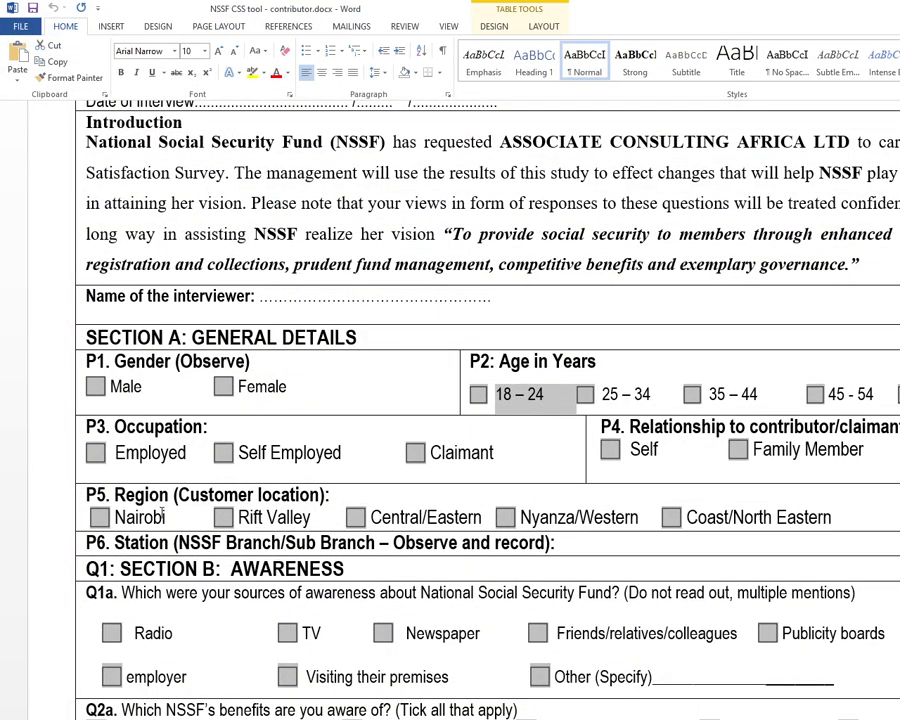
{"action": "key", "text": "alt+Tab"}
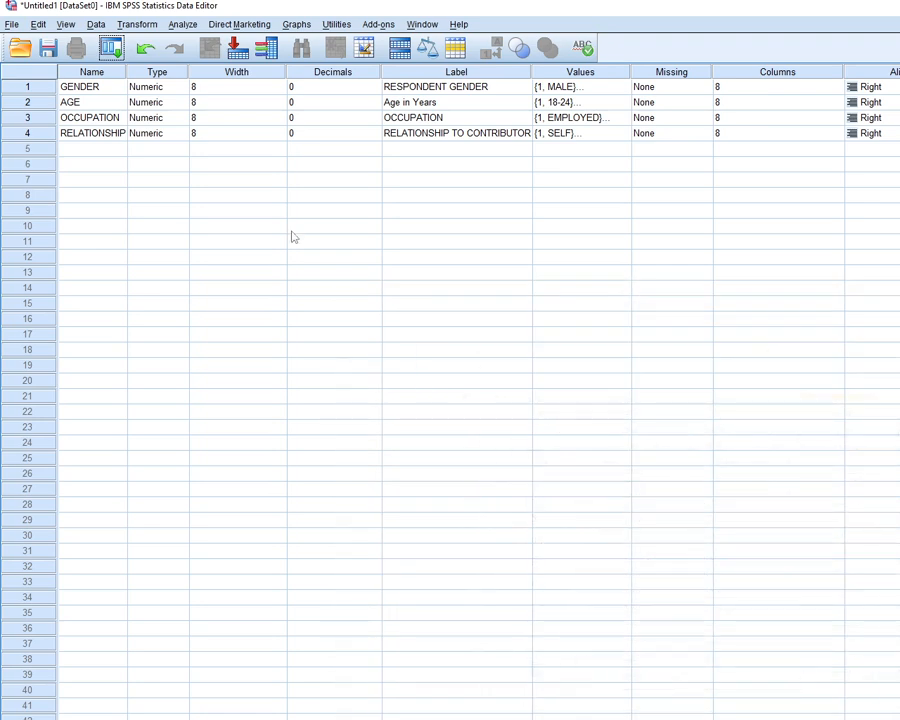
{"action": "double_click", "coordinate": [83, 152]}
{"action": "type", "text": "REGION"}
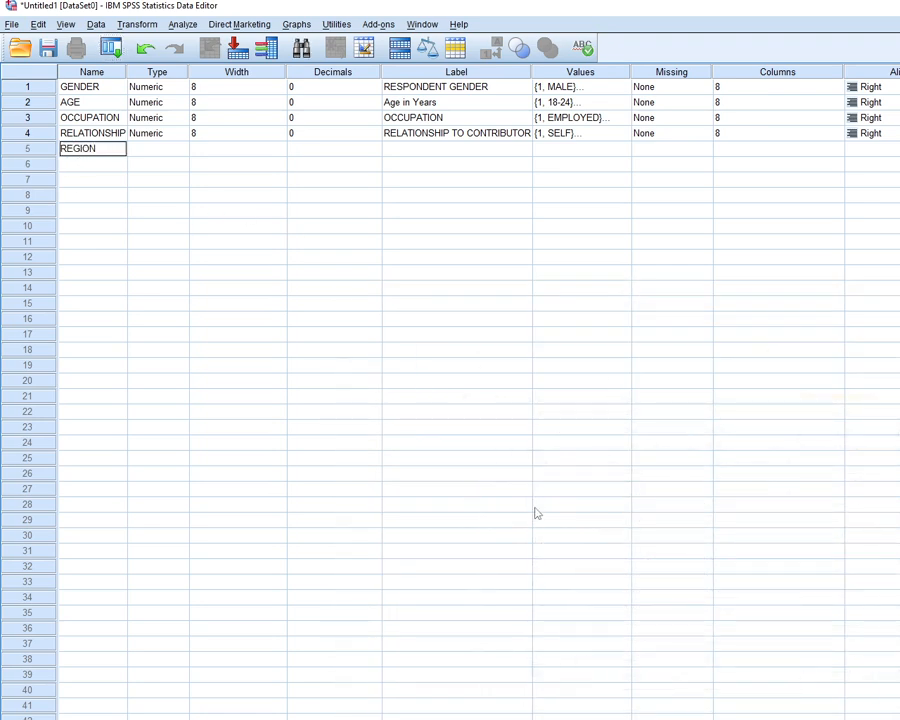
{"action": "left_click", "coordinate": [142, 148]}
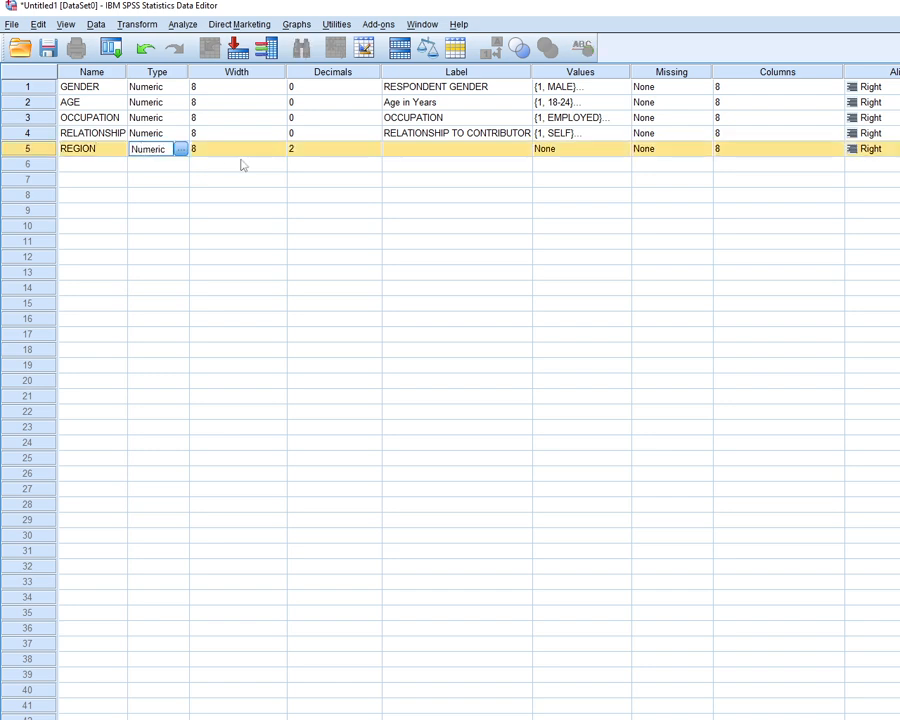
{"action": "left_click", "coordinate": [340, 146]}
{"action": "key", "text": "BackSpace"}
{"action": "type", "text": "0"}
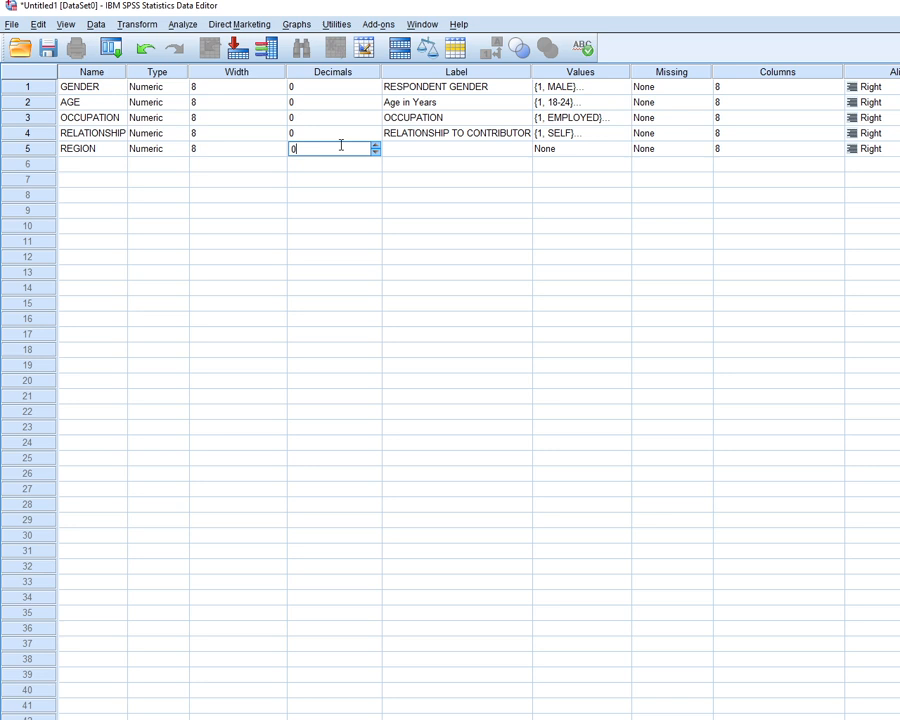
Enter REGION CUSTOMER LOCATION as the REGION variable's label, checking the wording in the questionnaire
{"action": "left_click", "coordinate": [398, 151]}
{"action": "left_click", "coordinate": [400, 152]}
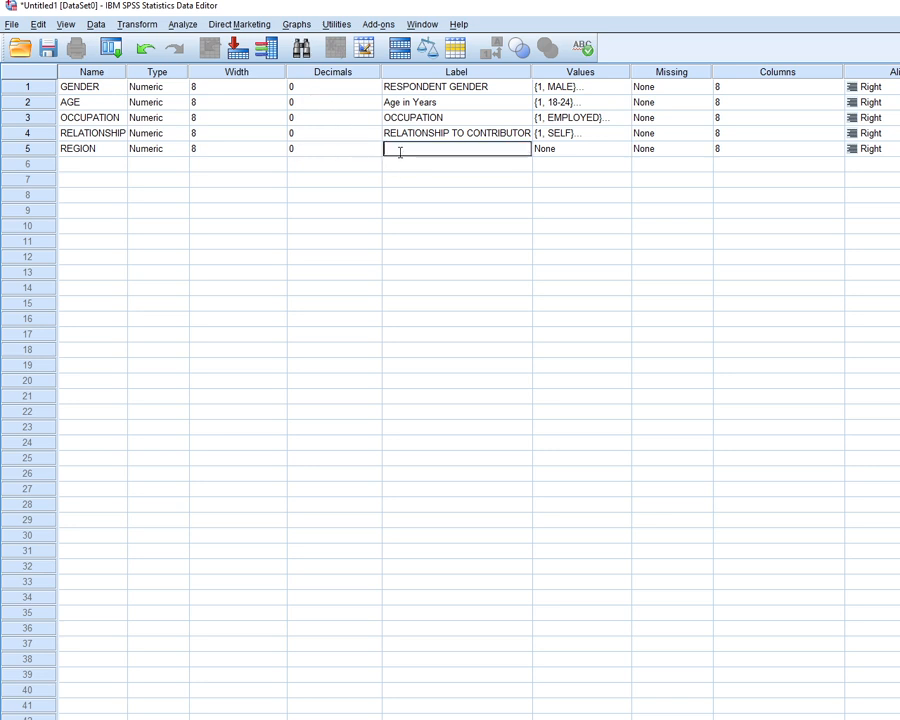
{"action": "type", "text": "REGION"}
{"action": "key", "text": "alt+Tab"}
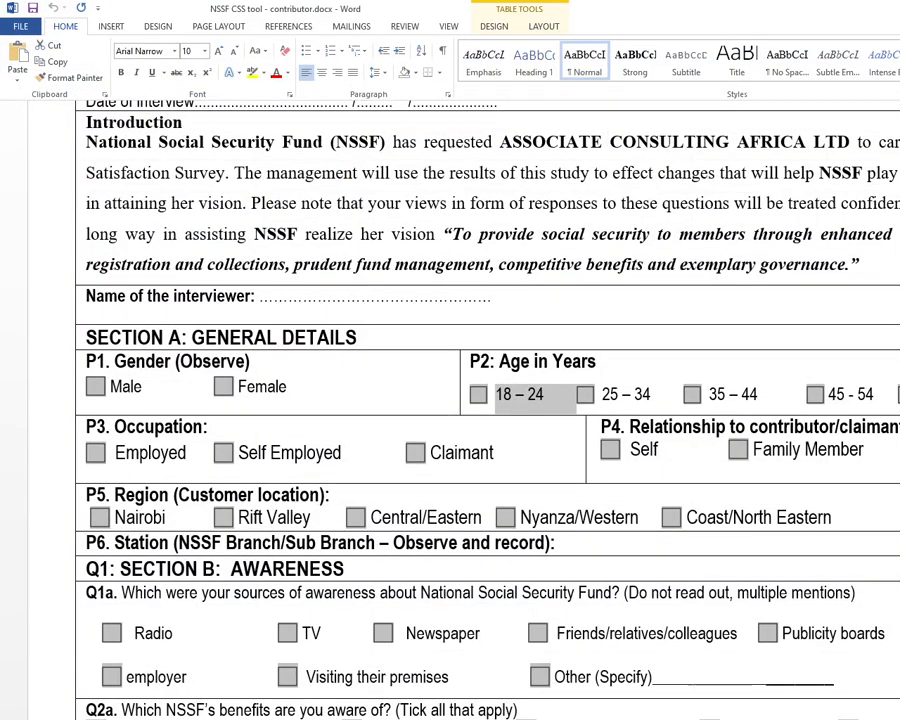
{"action": "key", "text": "alt+Tab"}
{"action": "left_click", "coordinate": [442, 148]}
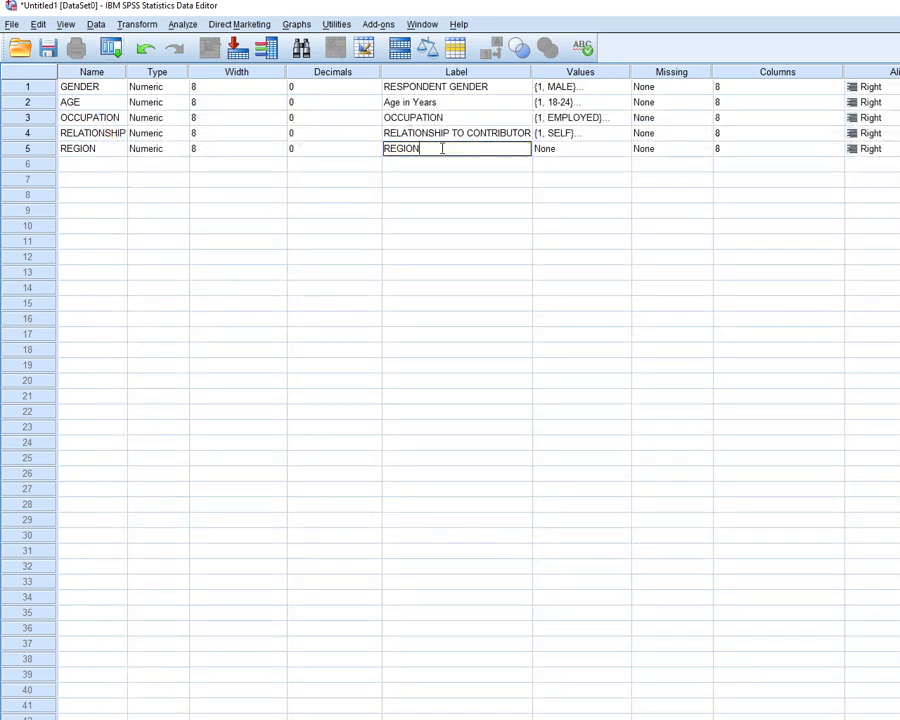
{"action": "type", "text": "REGION CUSTOMER LOCATION"}
Add the value label 1 = NAIROBI for the REGION variable
{"action": "left_click", "coordinate": [622, 153]}
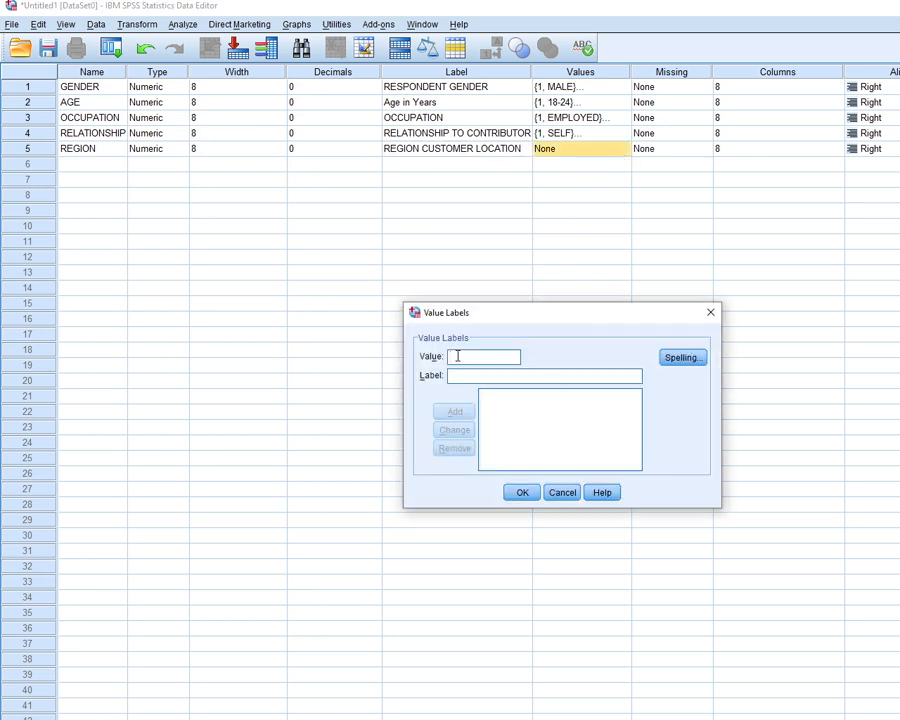
{"action": "type", "text": "1"}
{"action": "key", "text": "Tab"}
{"action": "type", "text": "NAIRO"}
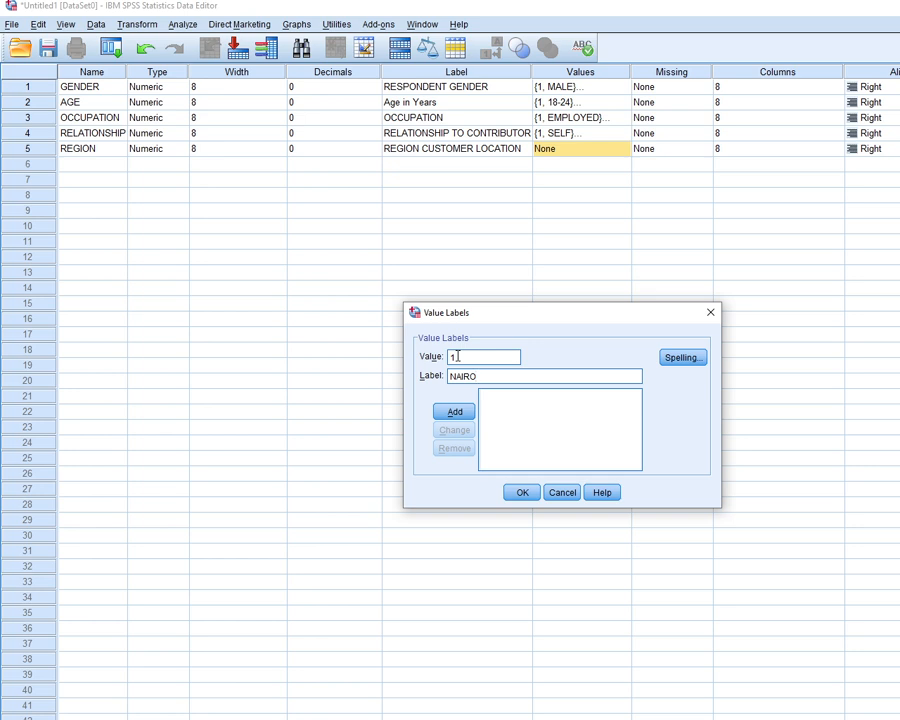
{"action": "type", "text": "BI"}
{"action": "key", "text": "Return"}
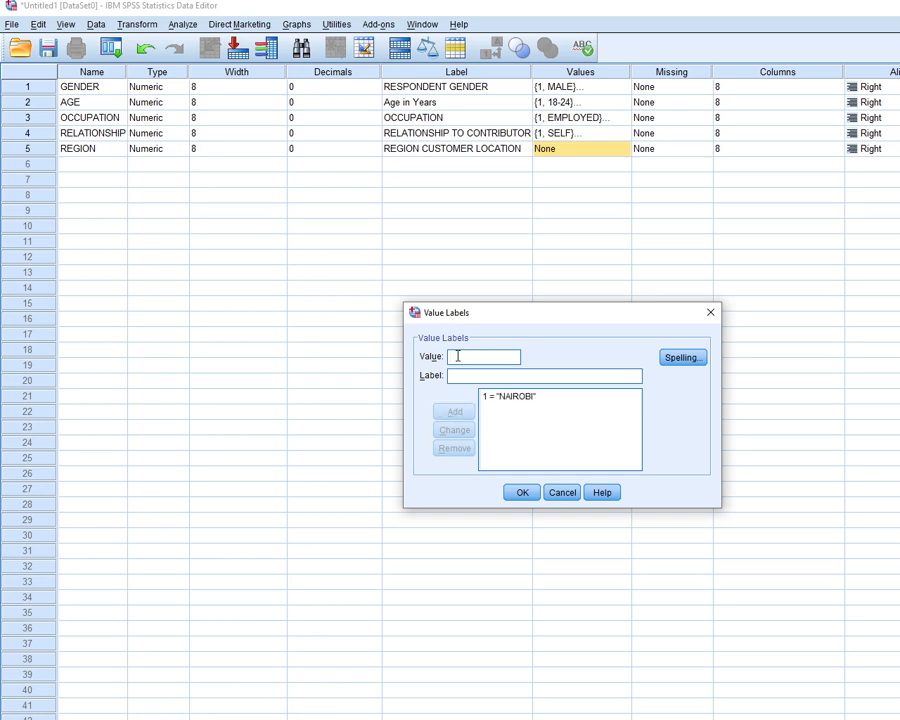
Add the value label 2 = NYANZA for the REGION variable
{"action": "type", "text": "2"}
{"action": "key", "text": "Tab"}
{"action": "type", "text": "NYAM"}
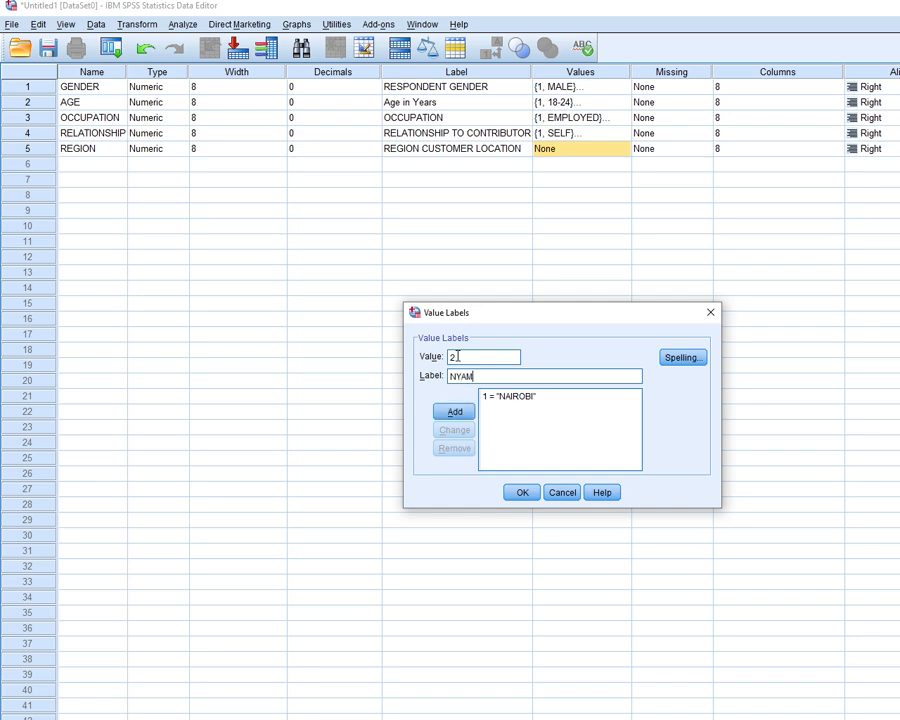
{"action": "key", "text": "BackSpace"}
{"action": "type", "text": "NZA"}
{"action": "key", "text": "Return"}
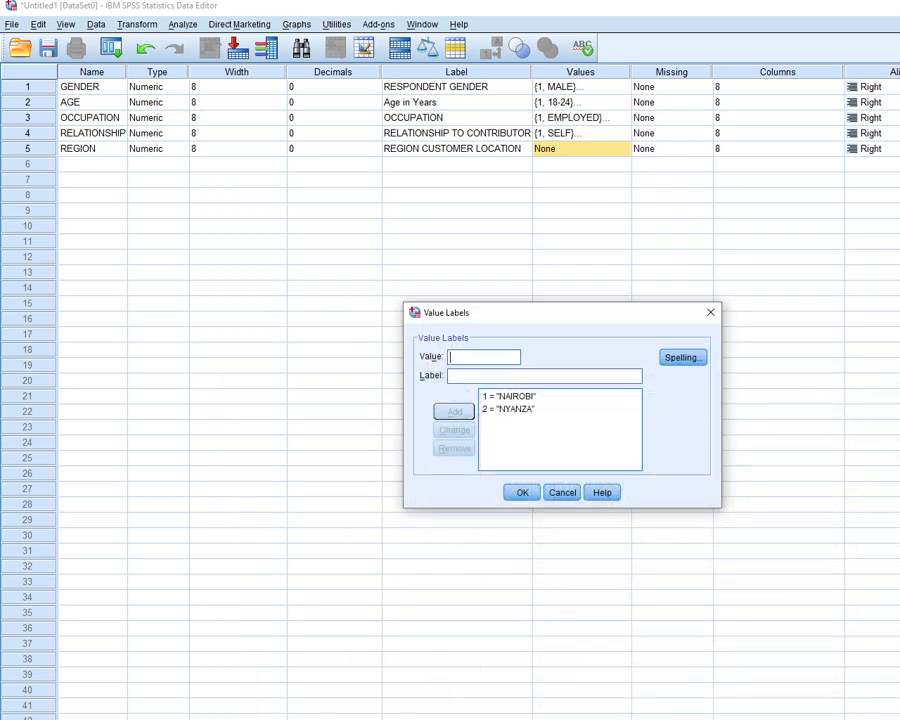
Add the value label 3 = CENTRAL and apply the value labels to the REGION variable
{"action": "type", "text": "3"}
{"action": "type", "text": "CENTR"}
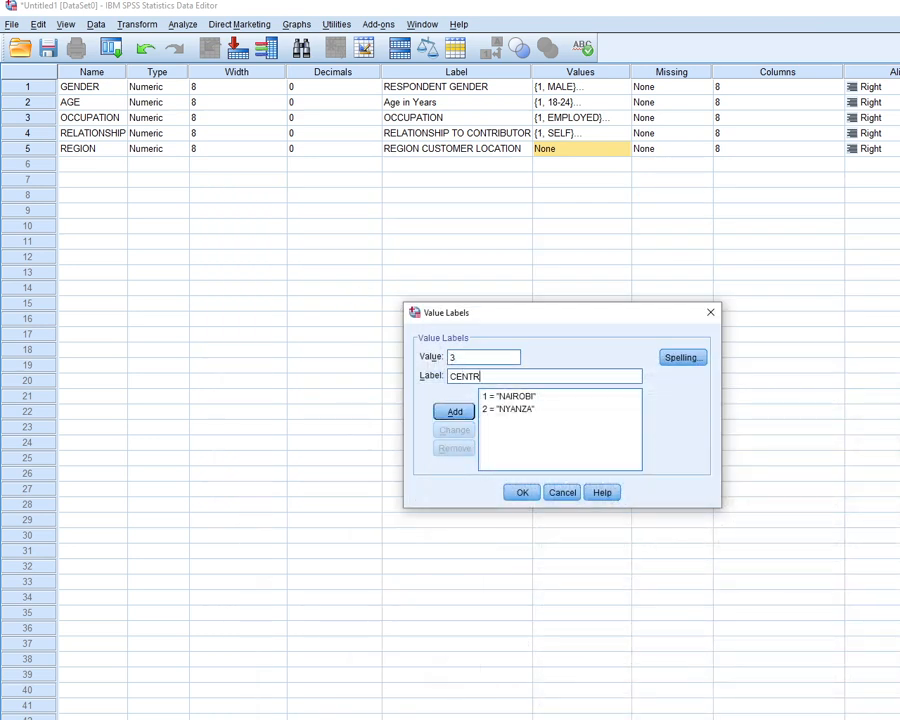
{"action": "type", "text": "AL"}
{"action": "left_click", "coordinate": [456, 413]}
{"action": "left_click", "coordinate": [522, 493]}
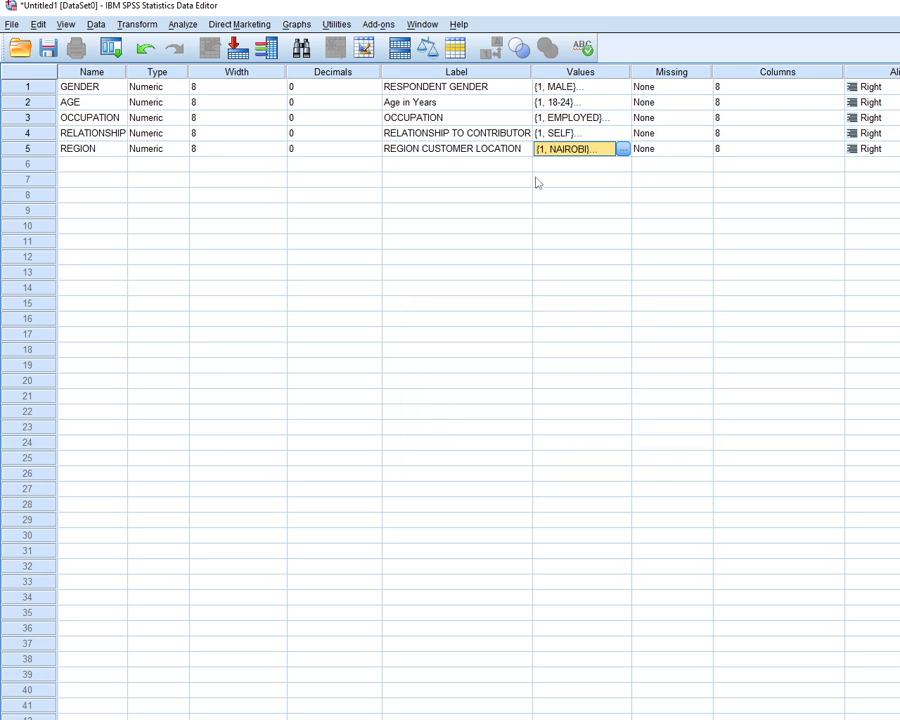
{"action": "left_click", "coordinate": [898, 149]}
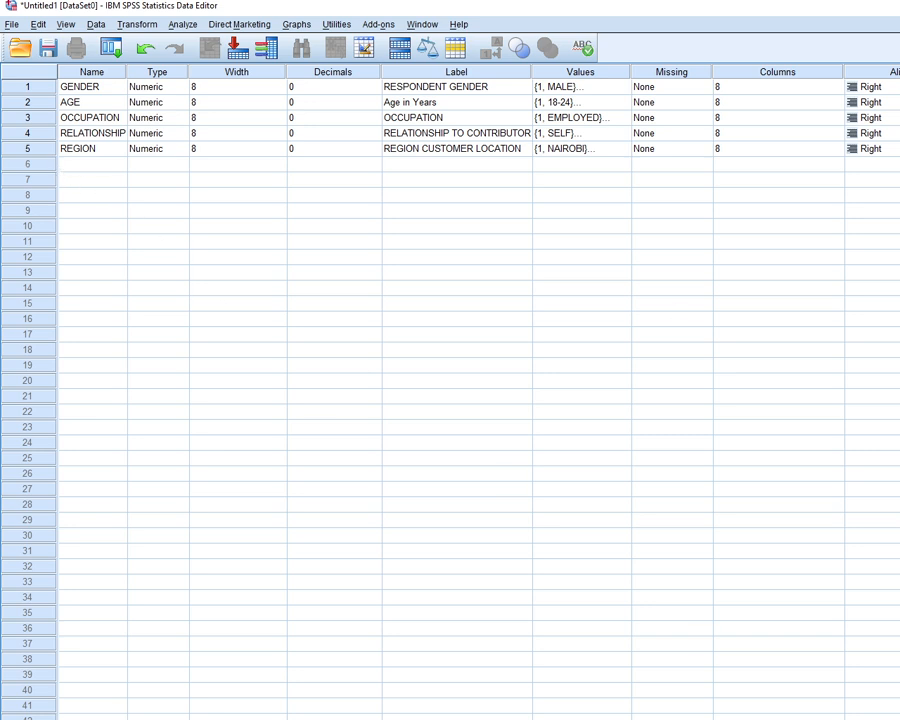
Check the questionnaire's station question in Word and name the sixth variable STATION in SPSS
{"action": "key", "text": "alt+Tab"}
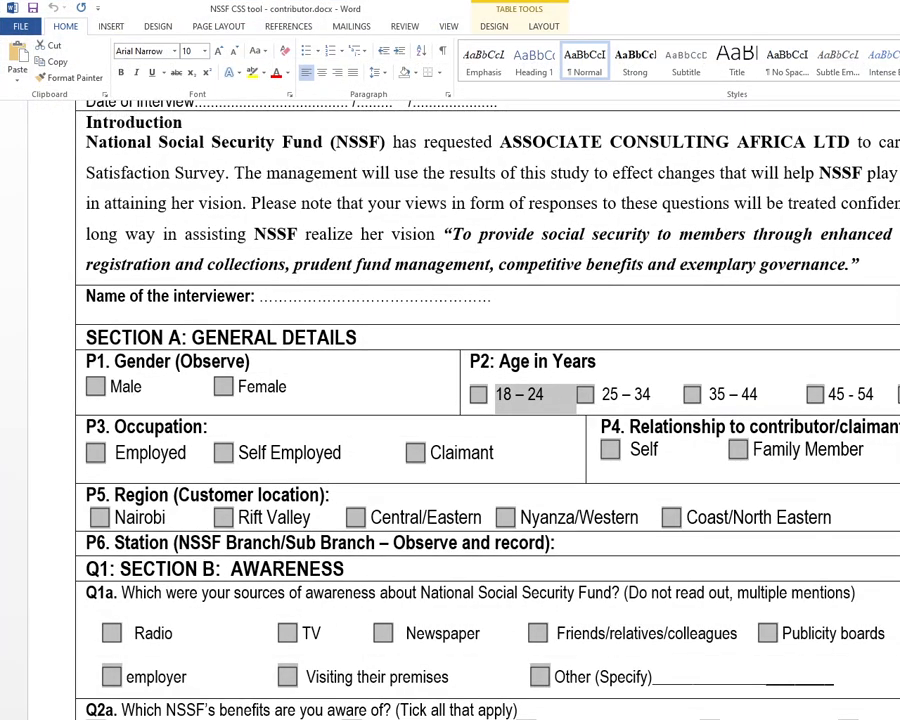
{"action": "scroll", "coordinate": [458, 575], "scroll_direction": "down", "scroll_amount": 5}
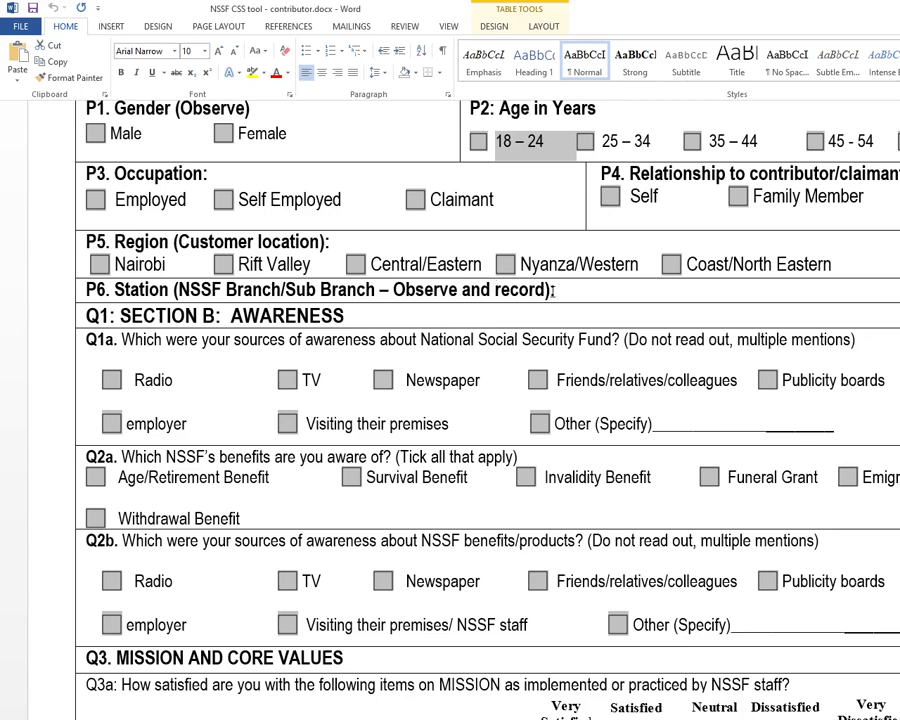
{"action": "left_click_drag", "start_coordinate": [552, 290], "coordinate": [640, 305]}
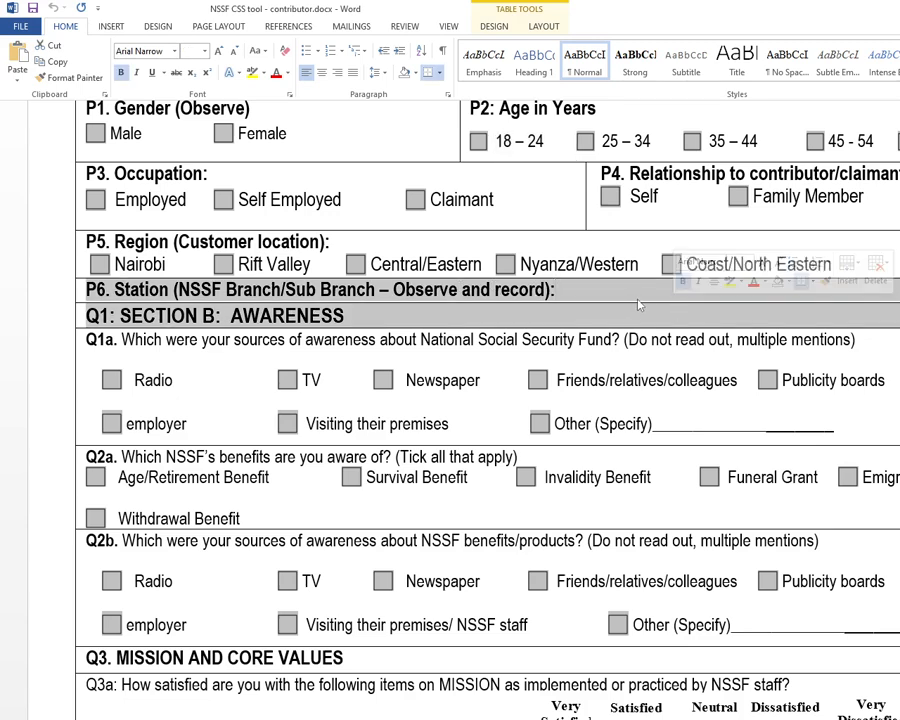
{"action": "left_click", "coordinate": [638, 300]}
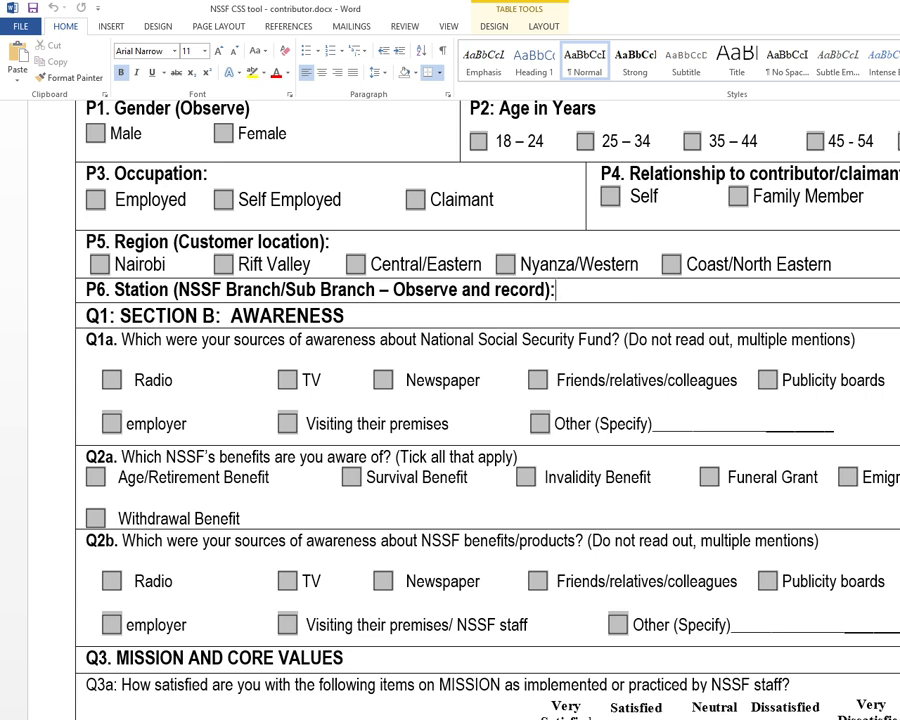
{"action": "key", "text": "alt+Tab"}
{"action": "left_click", "coordinate": [93, 163]}
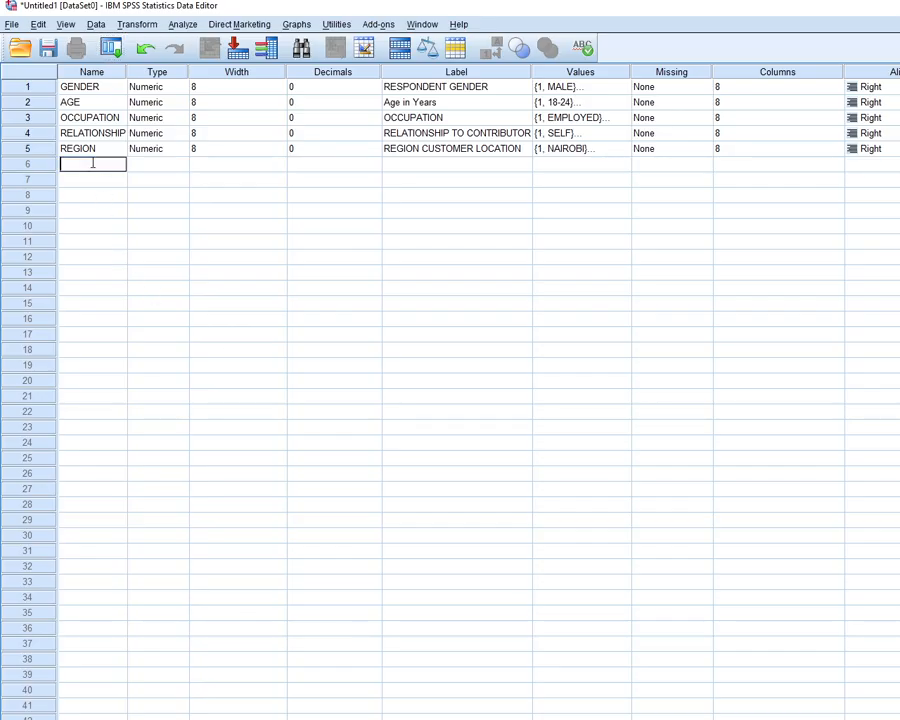
{"action": "key", "text": "alt+Tab"}
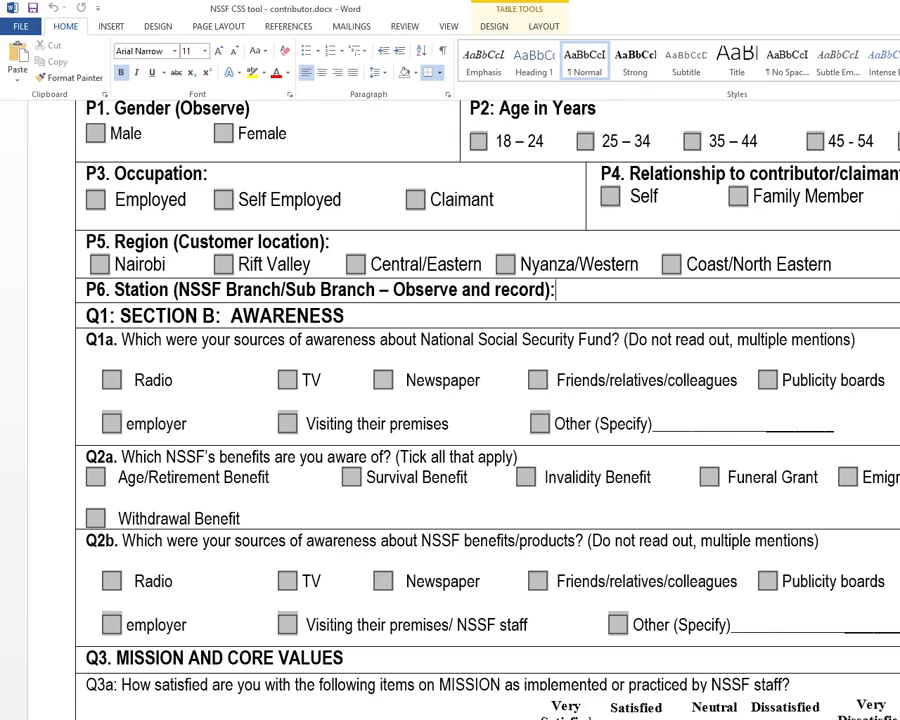
{"action": "key", "text": "alt+Tab"}
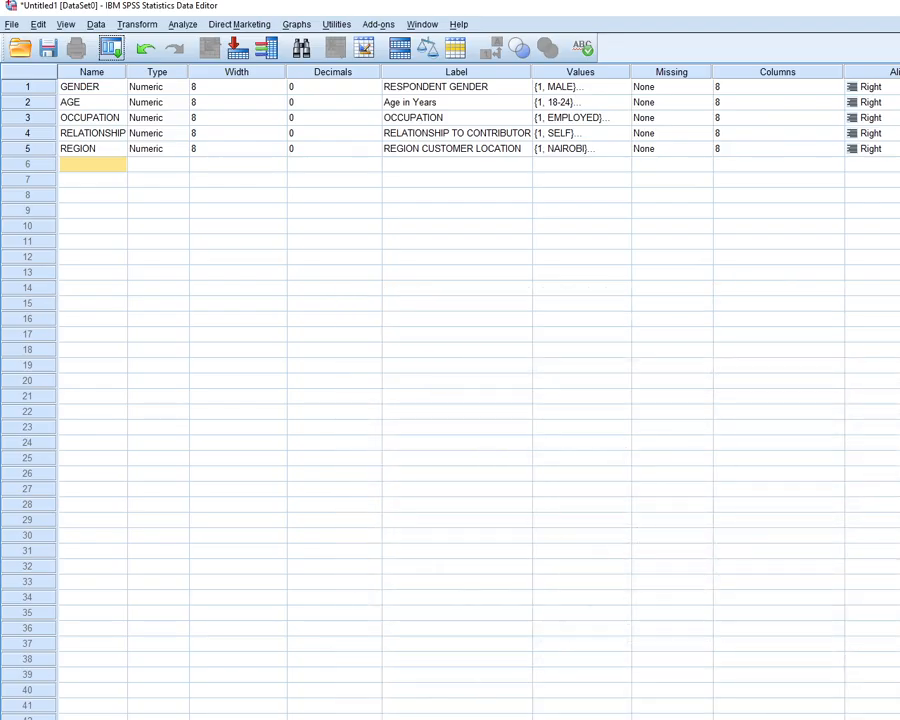
{"action": "left_click", "coordinate": [73, 164]}
{"action": "type", "text": "STATION"}
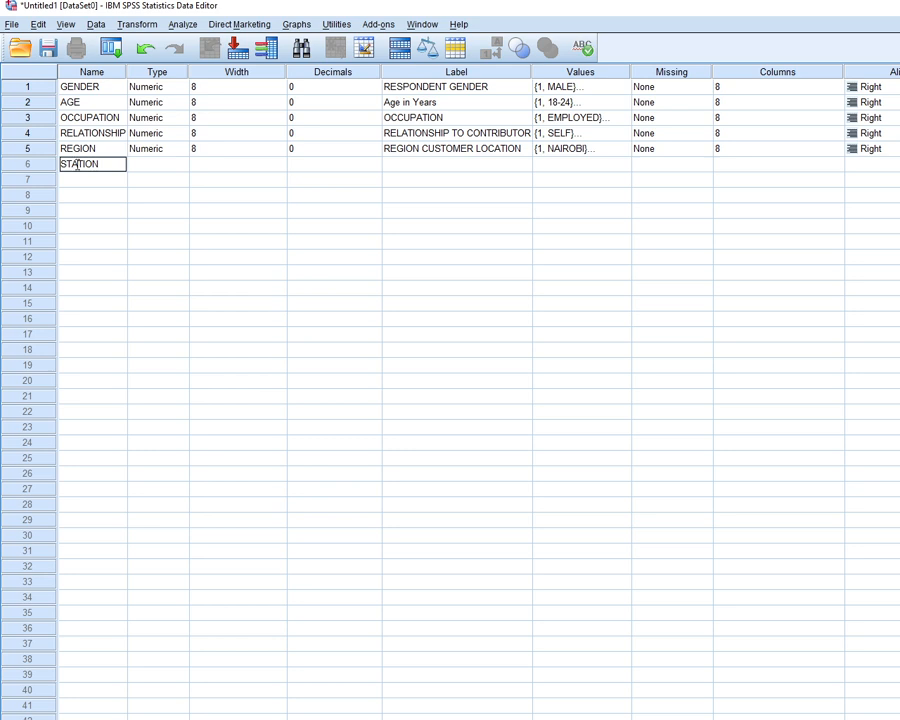
Change the STATION variable's type to String
{"action": "left_click", "coordinate": [159, 166]}
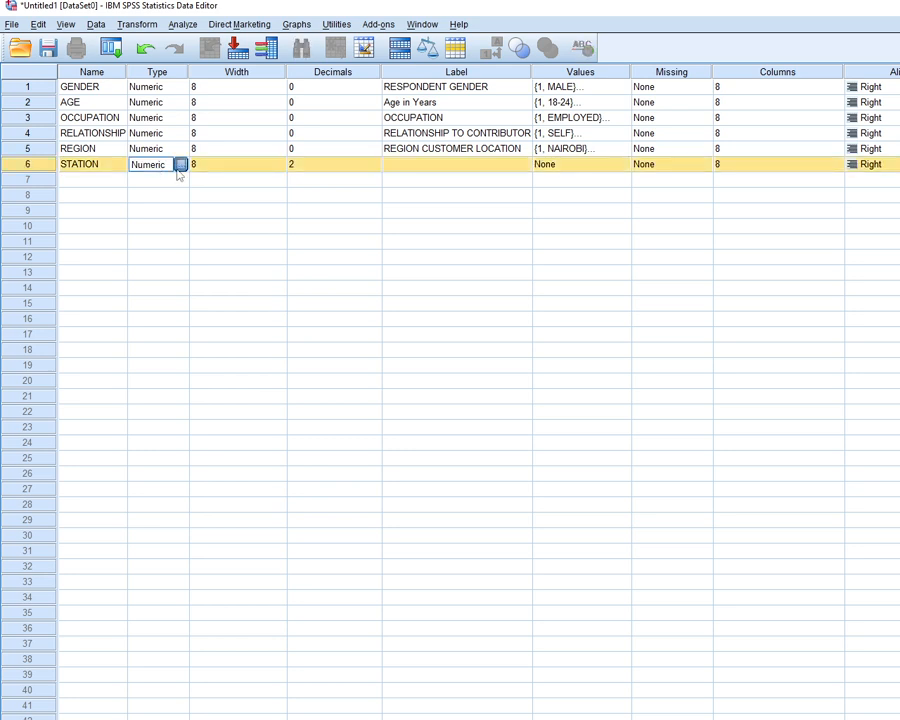
{"action": "left_click", "coordinate": [177, 165]}
{"action": "left_click", "coordinate": [420, 433]}
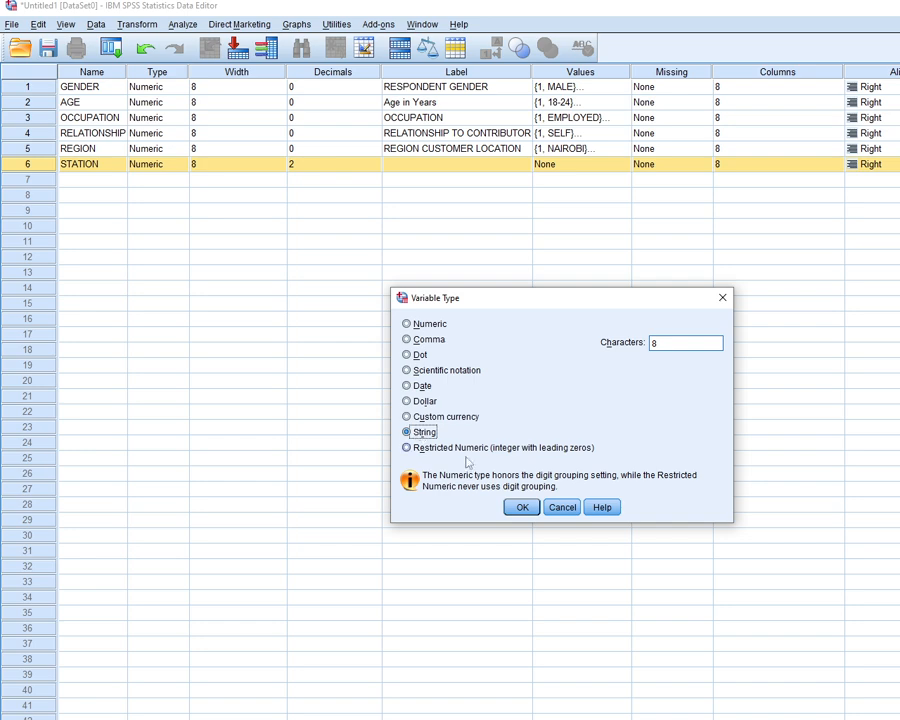
{"action": "left_click", "coordinate": [529, 510]}
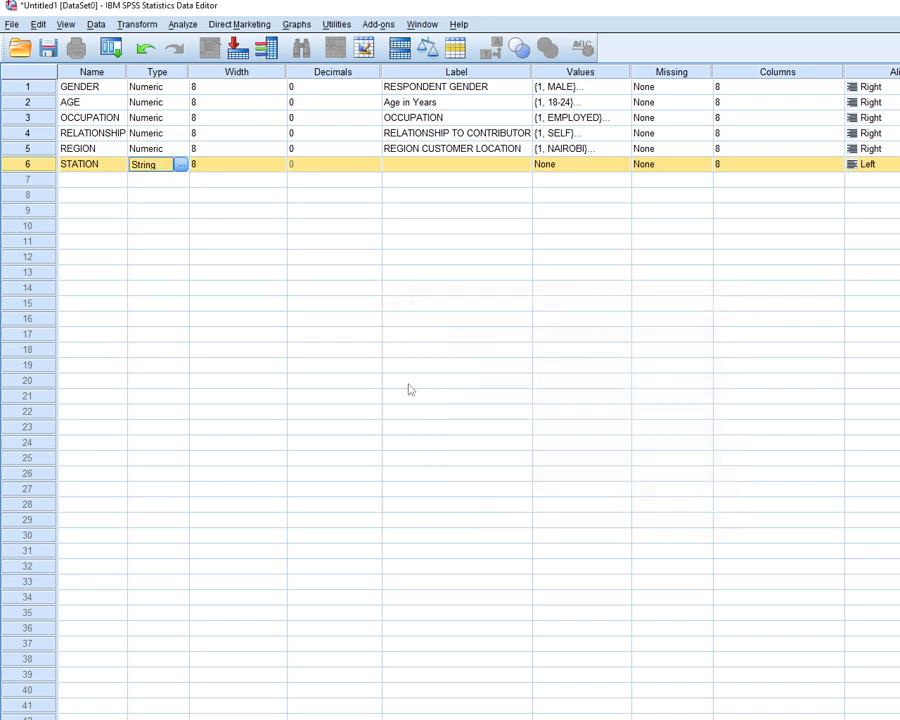
Copy the wording NSSF Branch/Sub Branch from the questionnaire's station question into the STATION variable's label
{"action": "left_click", "coordinate": [400, 166]}
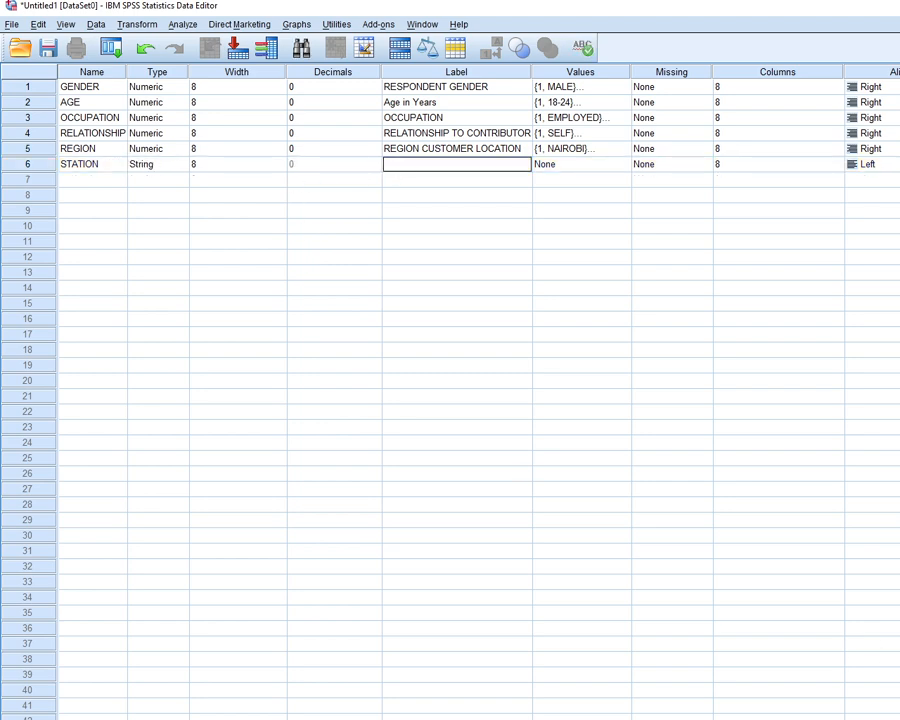
{"action": "key", "text": "alt+Tab"}
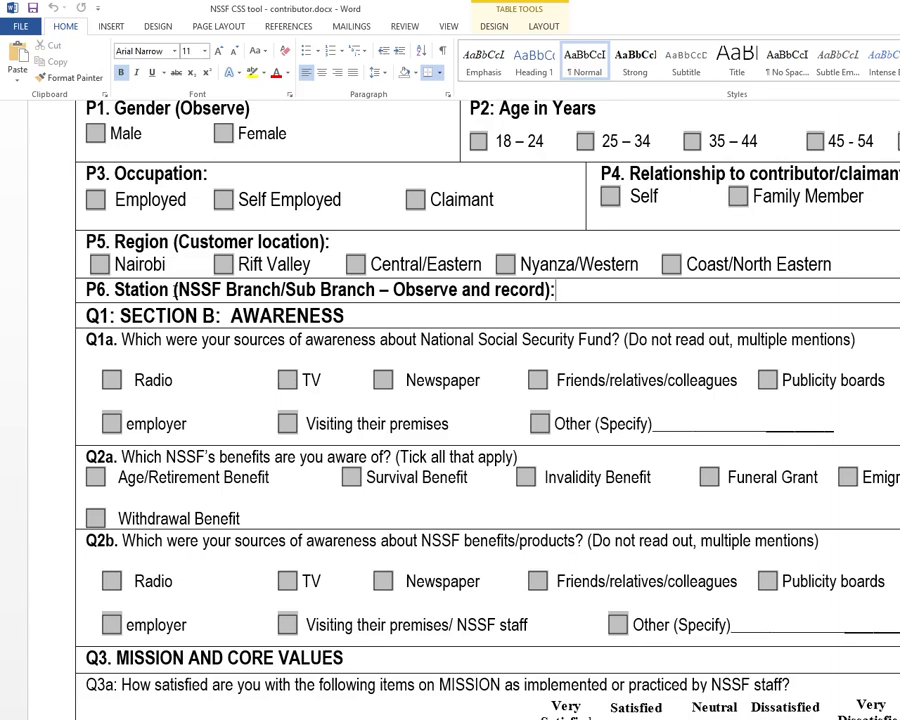
{"action": "left_click_drag", "start_coordinate": [176, 289], "coordinate": [381, 288]}
{"action": "key", "text": "ctrl+c"}
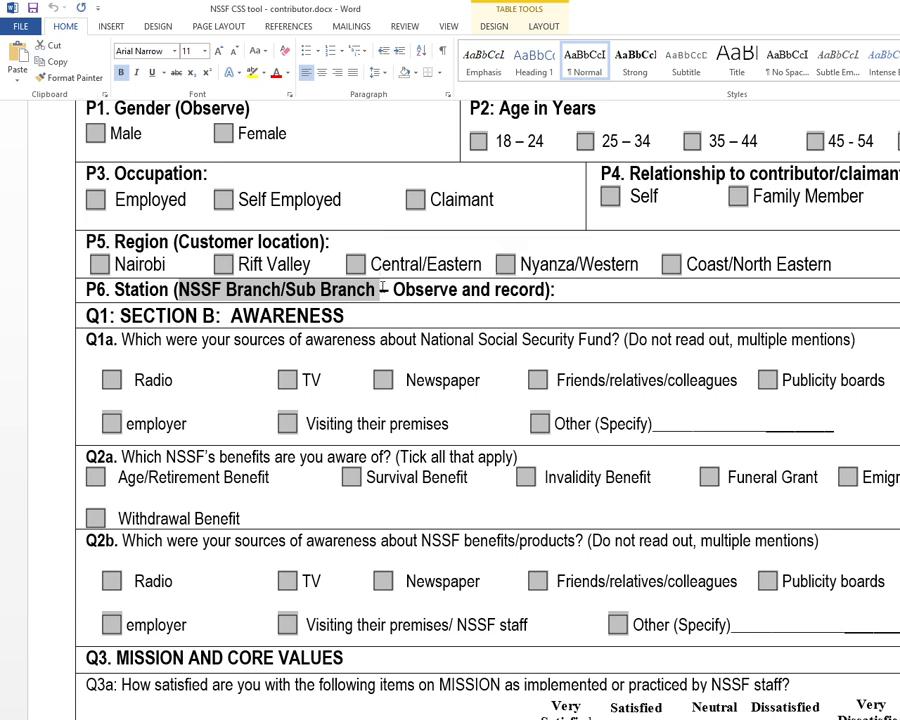
{"action": "key", "text": "alt+Tab"}
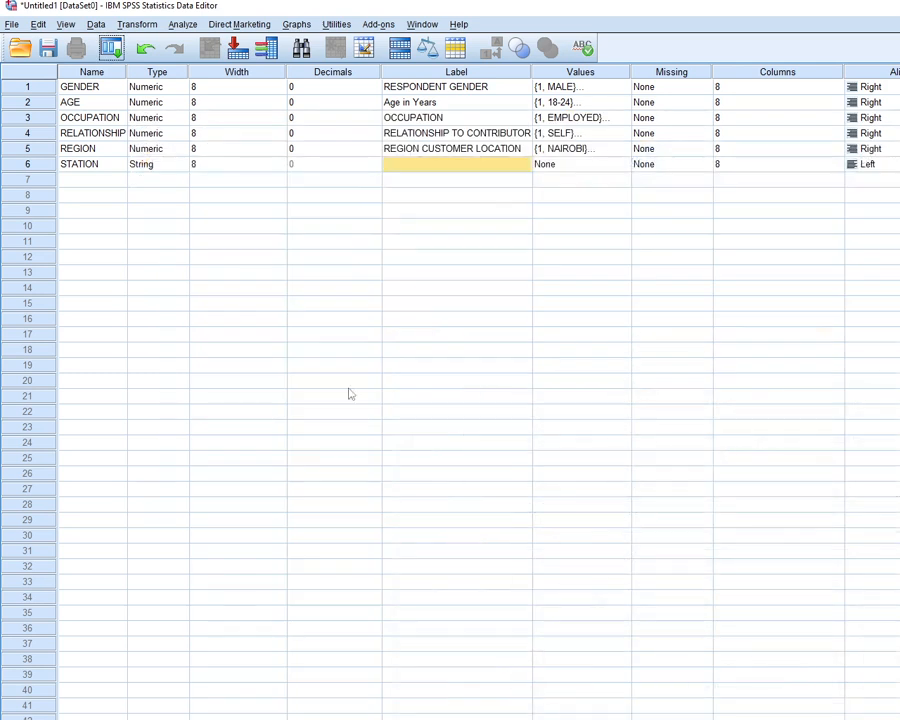
{"action": "double_click", "coordinate": [413, 163]}
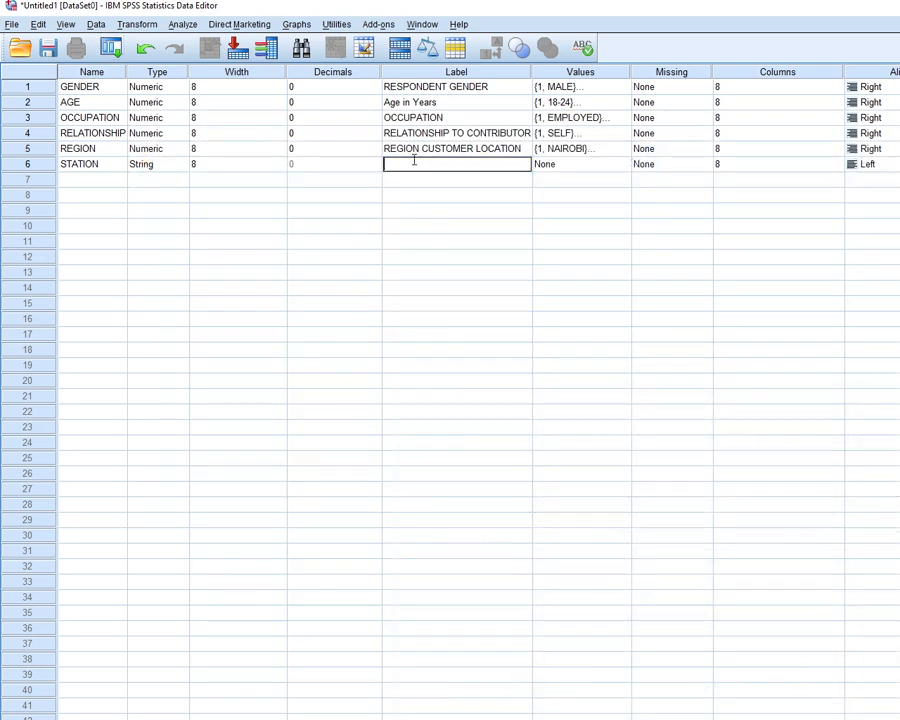
{"action": "key", "text": "ctrl+v"}
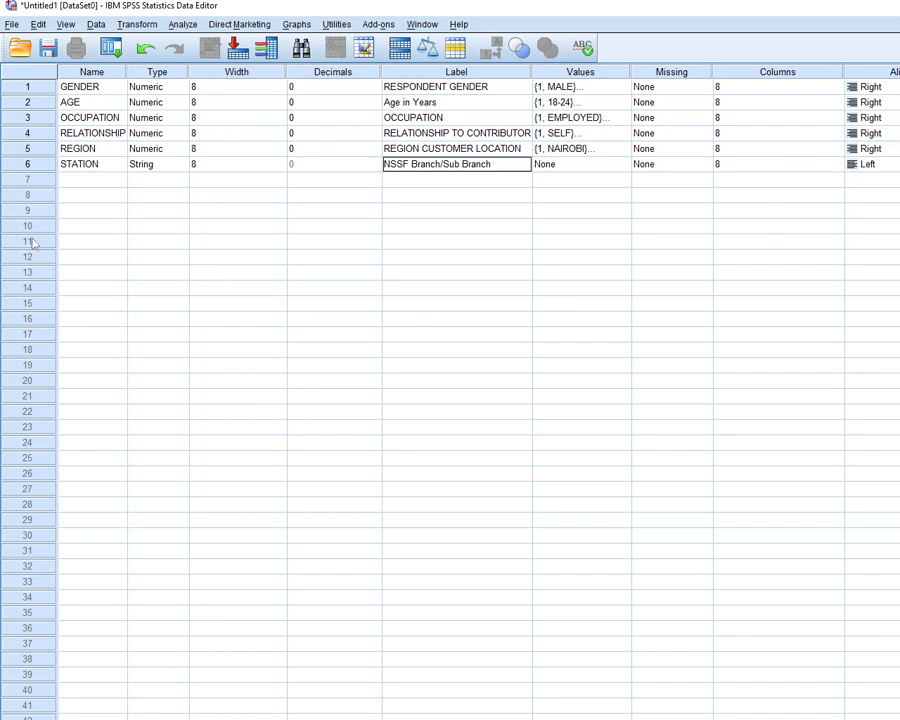
Examine question Q1a on sources of awareness in the questionnaire, highlighting its multiple mentions instruction
{"action": "left_click", "coordinate": [70, 179]}
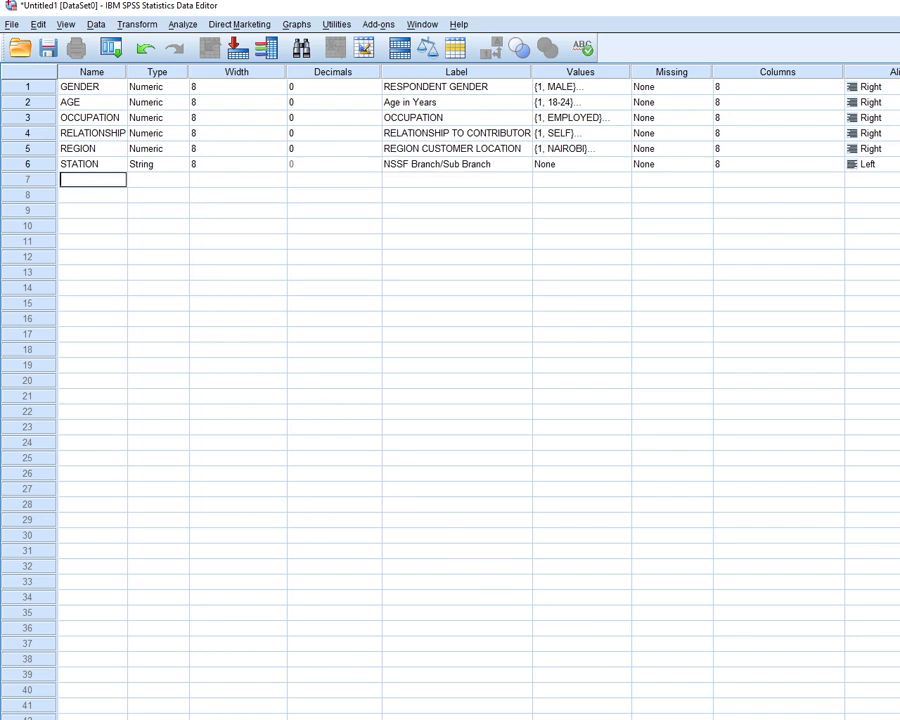
{"action": "key", "text": "alt+Tab"}
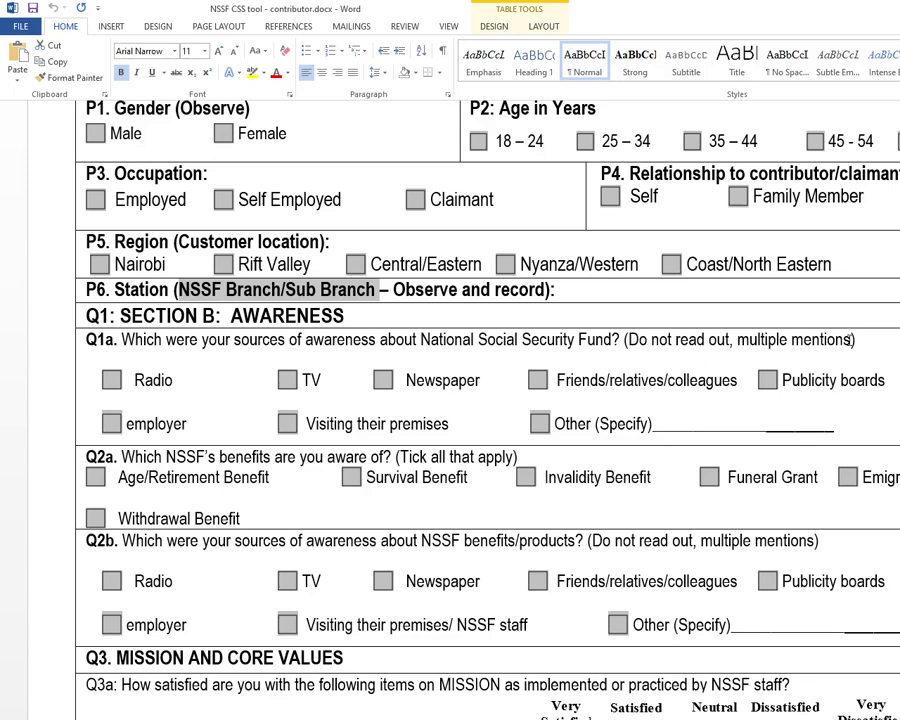
{"action": "left_click_drag", "start_coordinate": [851, 340], "coordinate": [739, 341]}
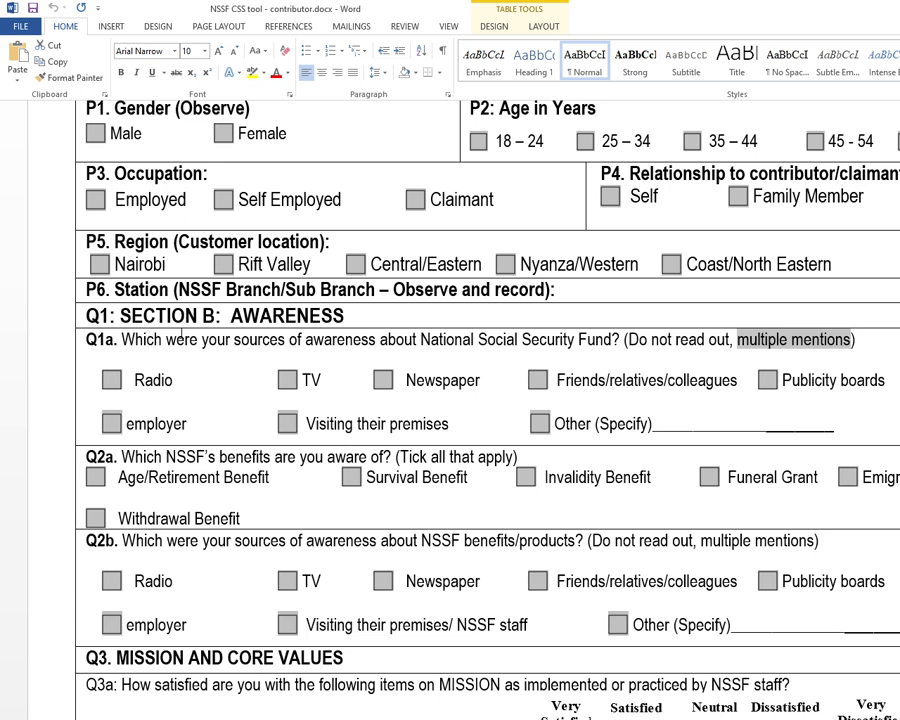
{"action": "scroll", "coordinate": [287, 428], "scroll_direction": "down", "scroll_amount": 3}
{"action": "scroll", "coordinate": [287, 432], "scroll_direction": "down", "scroll_amount": 1}
{"action": "scroll", "coordinate": [236, 412], "scroll_direction": "up", "scroll_amount": 1}
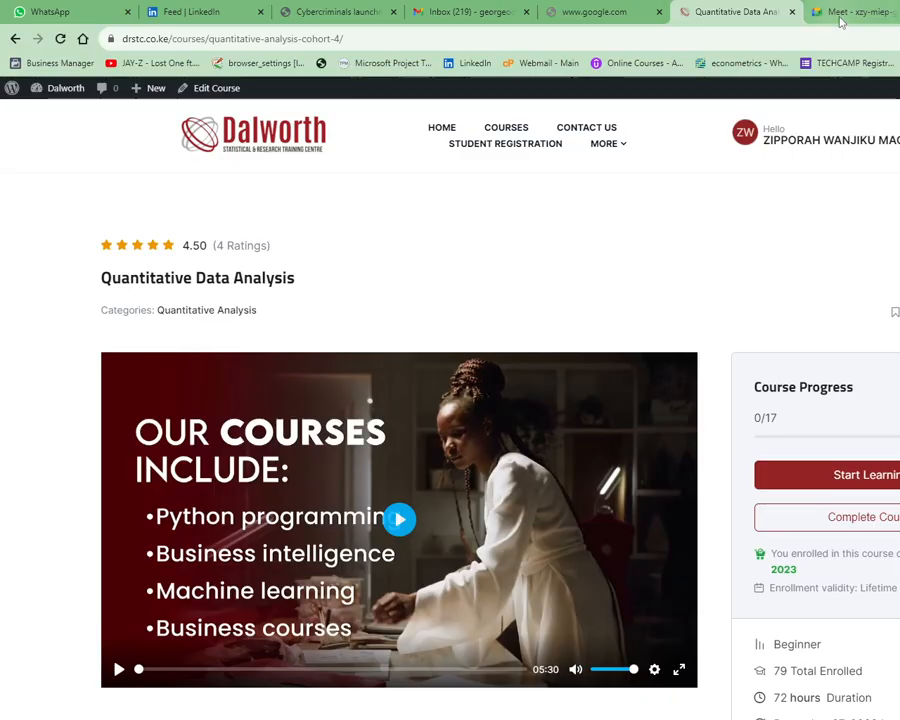
Switch to the Google Meet call in the browser and check the meeting
{"action": "left_click", "coordinate": [840, 14]}
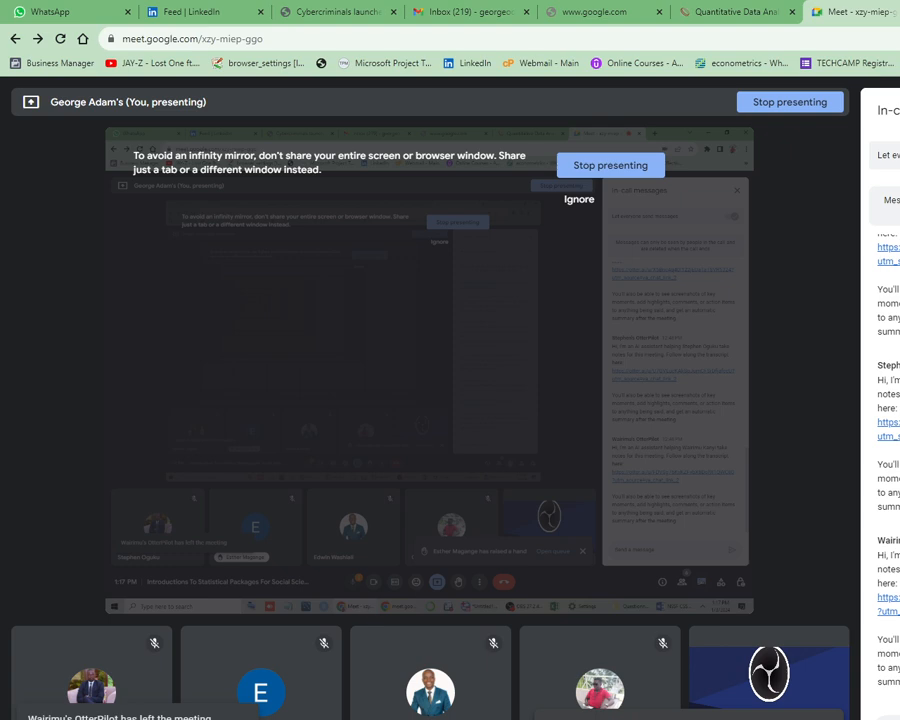
{"action": "mouse_move", "coordinate": [650, 719]}
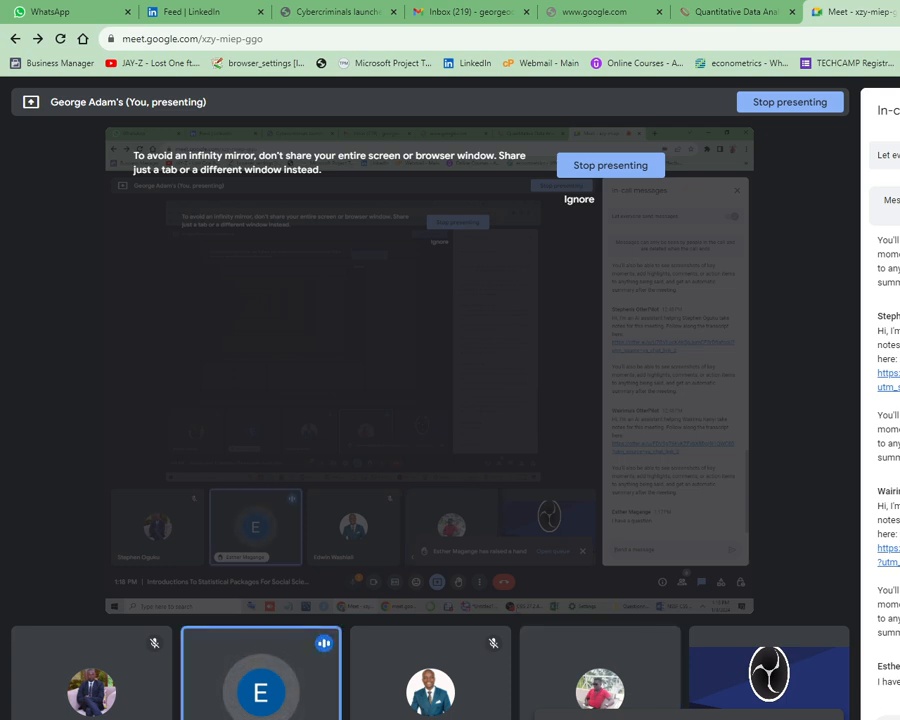
{"action": "key", "text": "alt+Tab"}
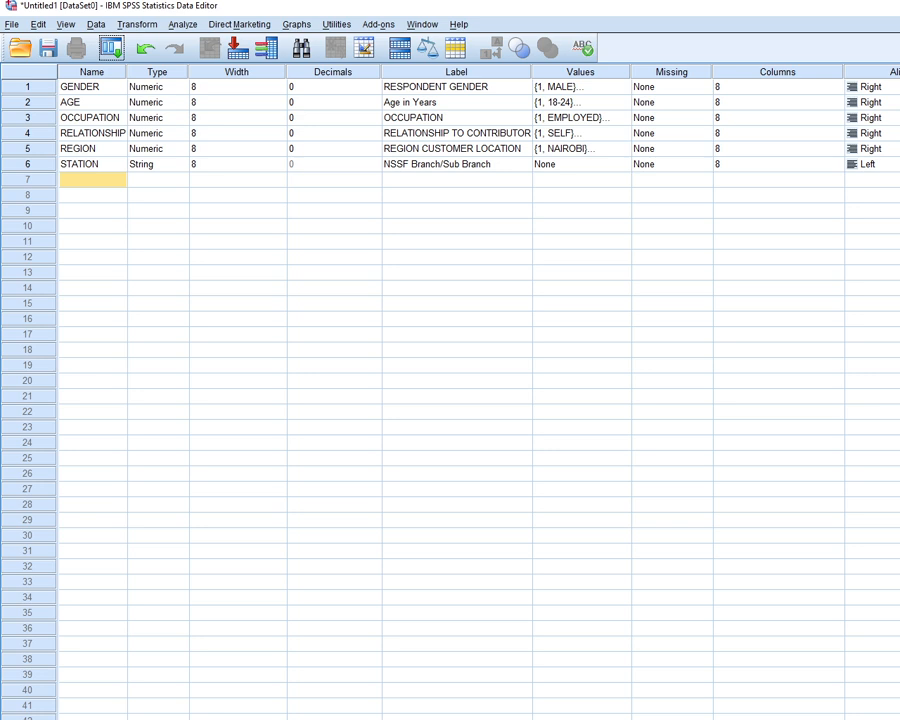
{"action": "key", "text": "alt+Tab"}
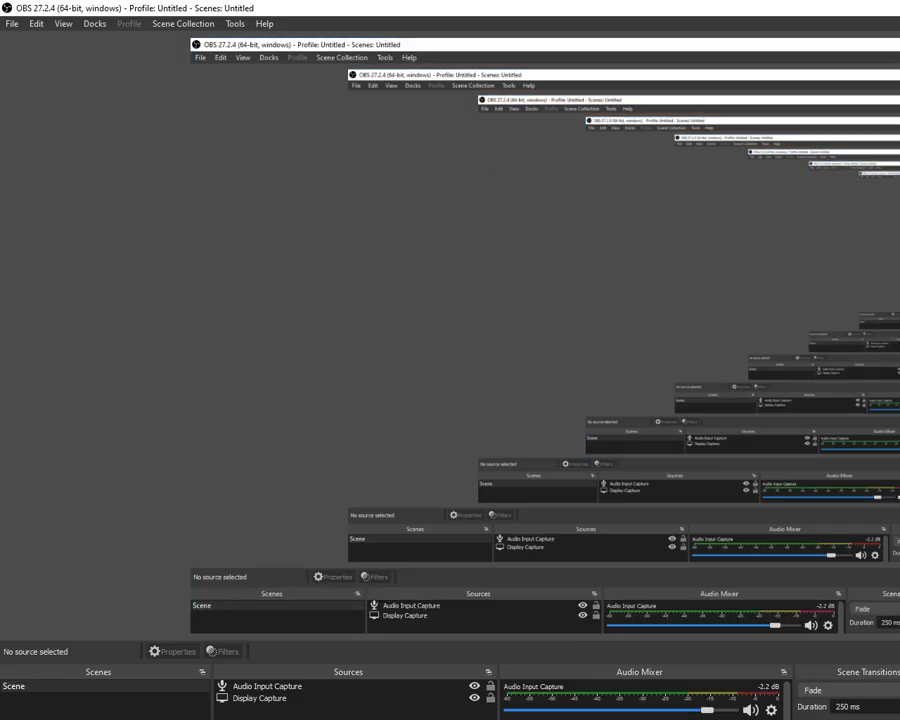